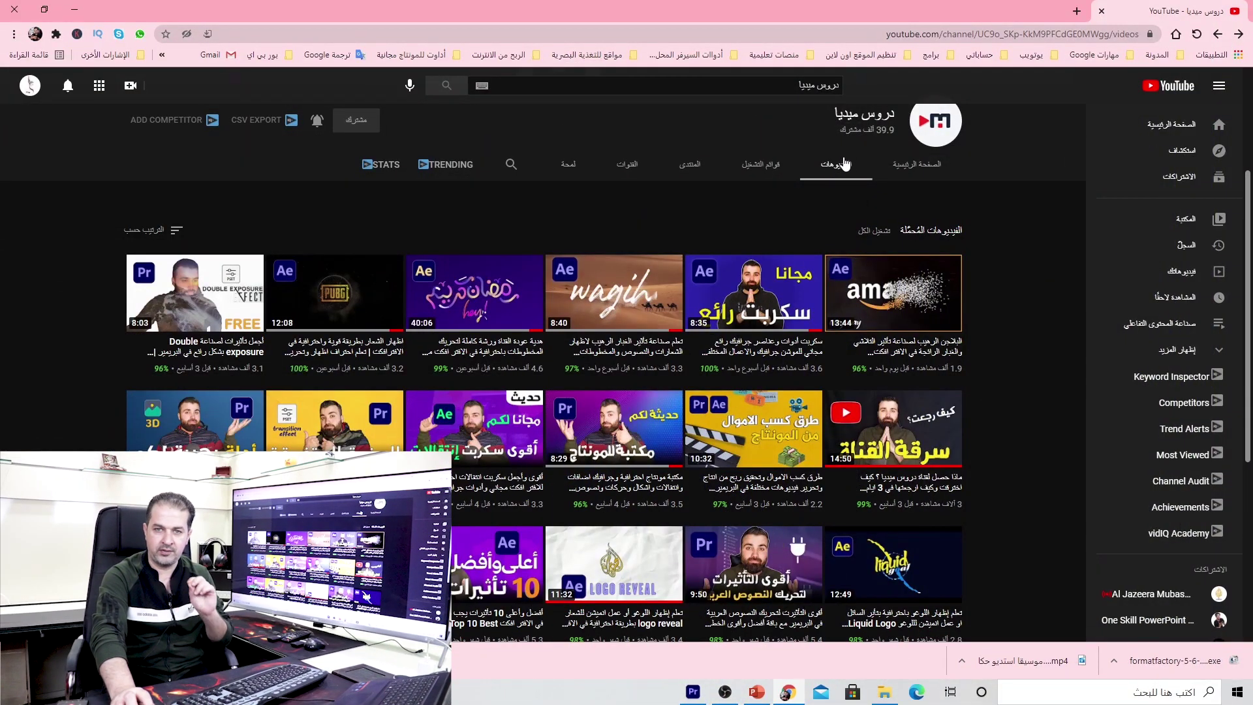
Change the title slide's solid background fill colour from blue to Black
scroll(800, 321, down, 3)
scroll(804, 324, down, 3)
scroll(777, 306, down, 2)
mouse_move(753, 312)
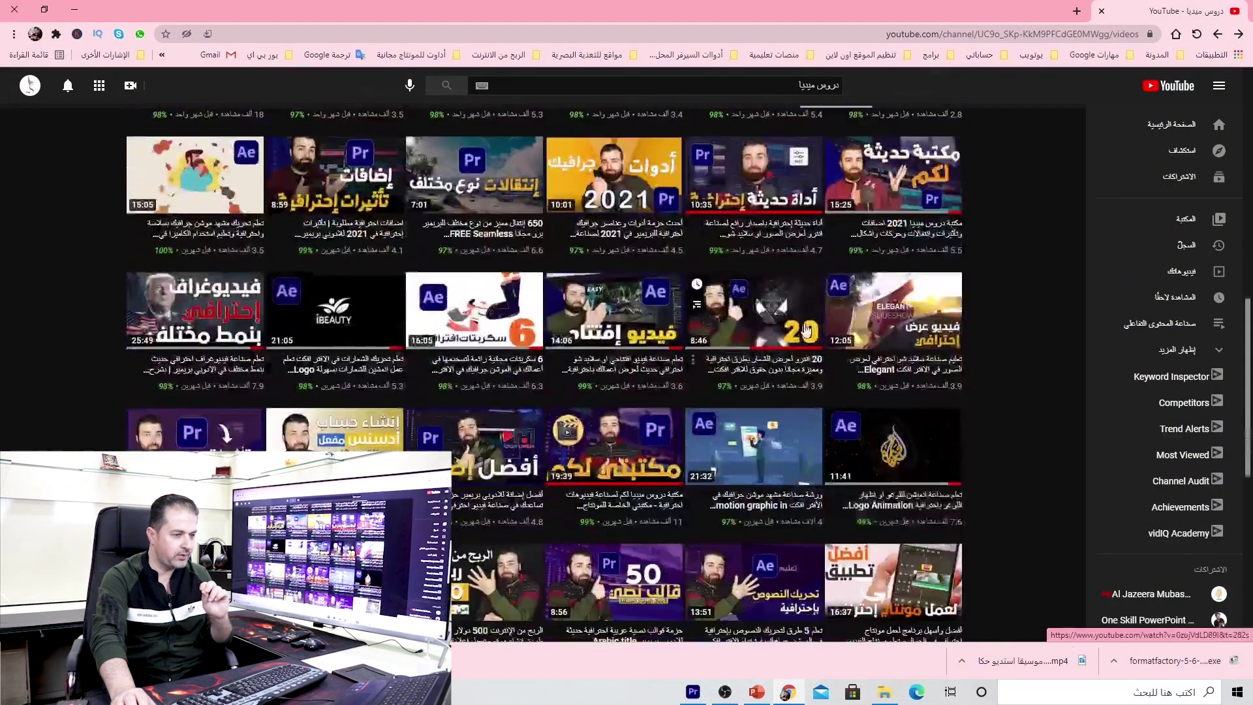
scroll(754, 297, down, 2)
scroll(805, 326, down, 3)
scroll(803, 322, down, 3)
scroll(805, 323, down, 2)
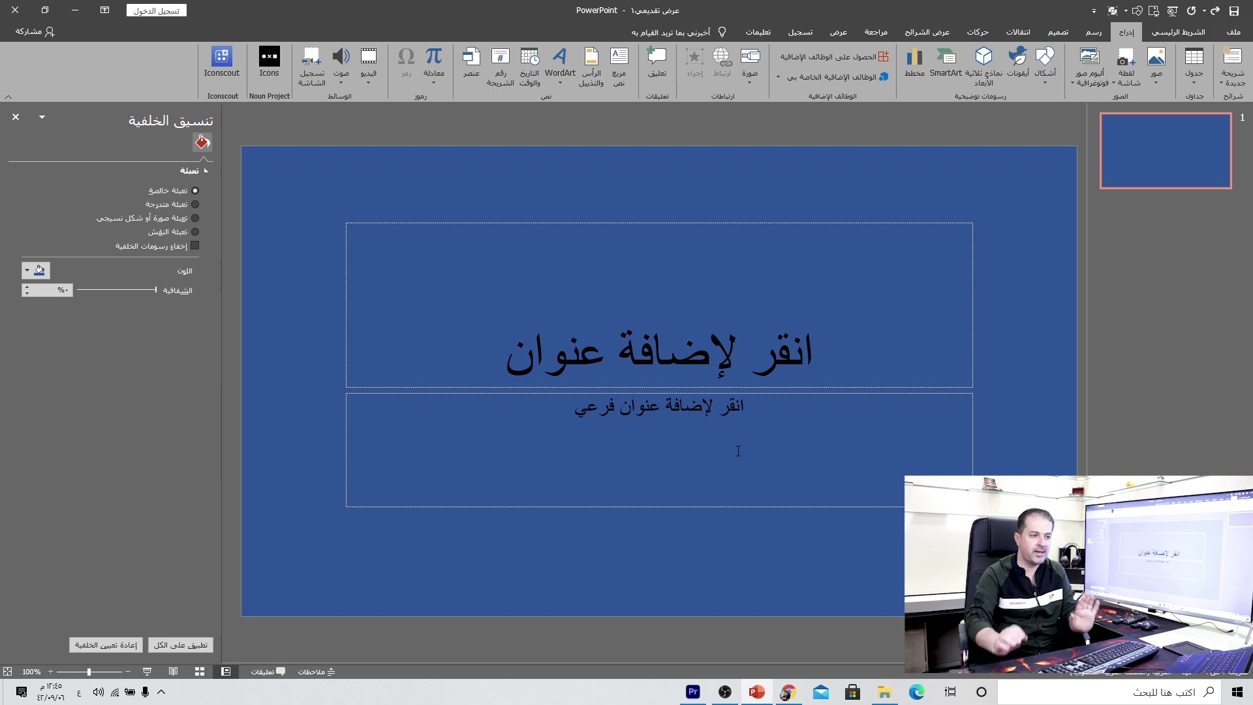
click(28, 270)
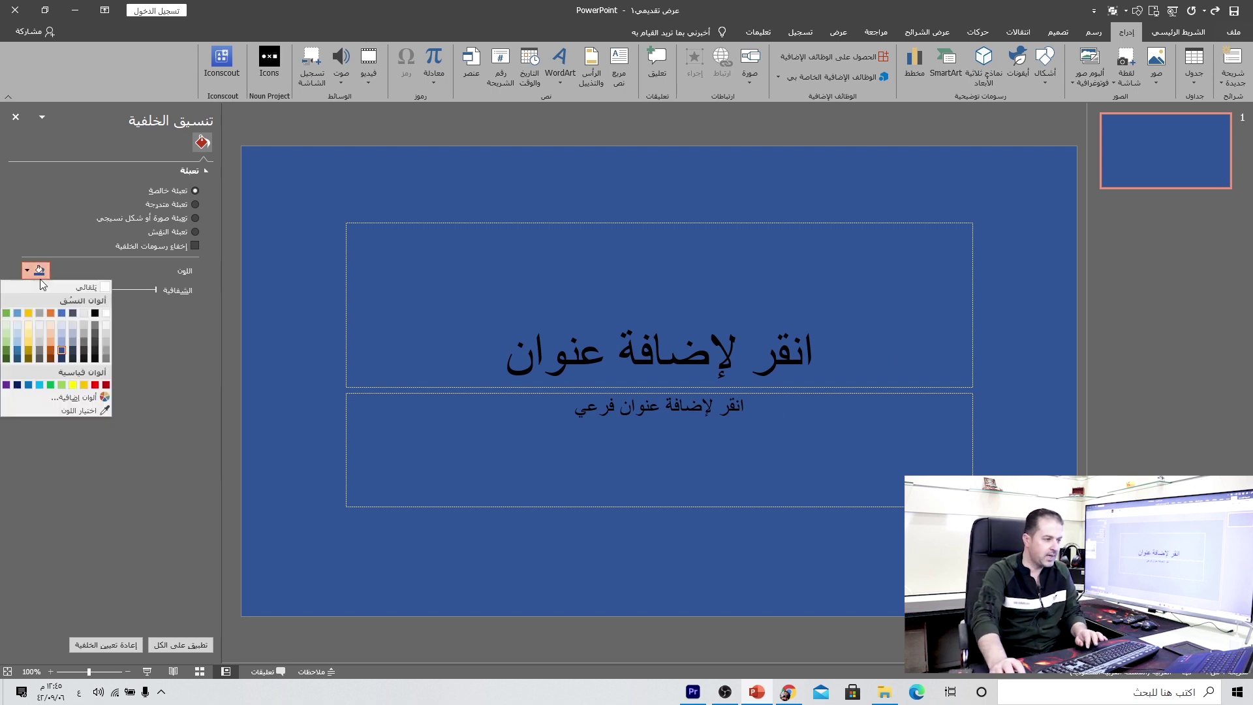
click(96, 314)
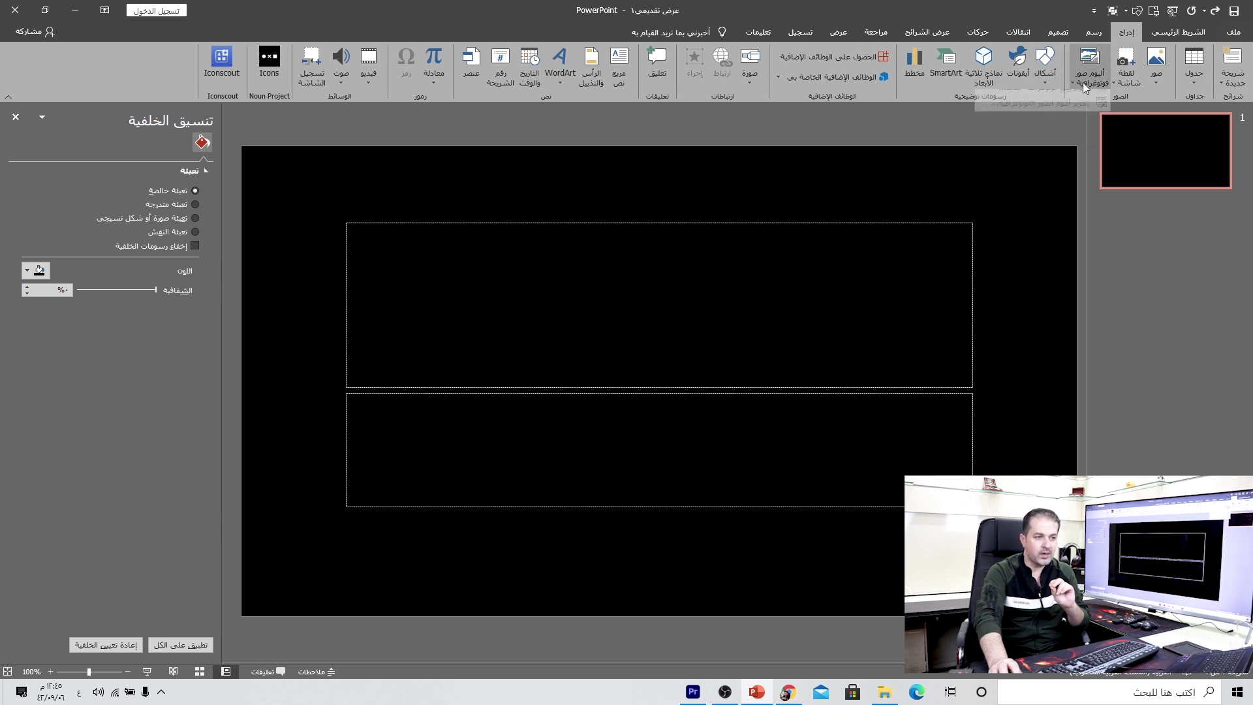
Start a new photo album and open the File/Disk picture chooser, enlarged to show more files
click(1083, 82)
click(1065, 98)
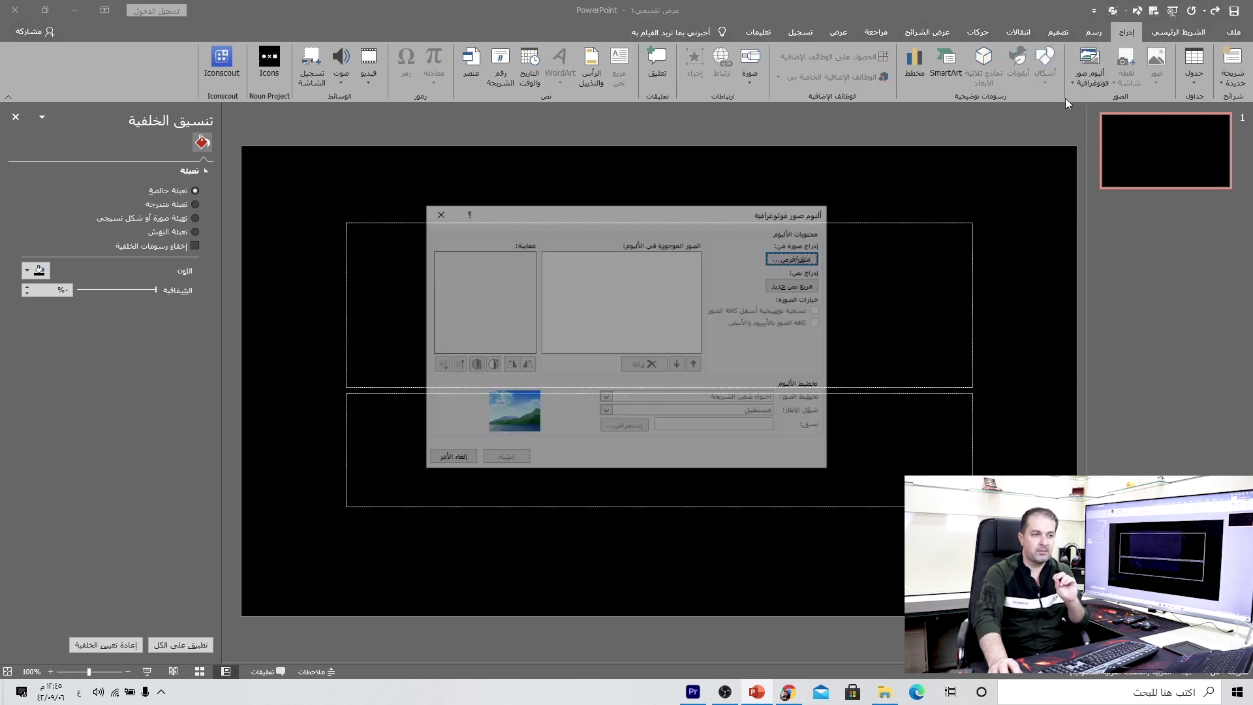
click(805, 259)
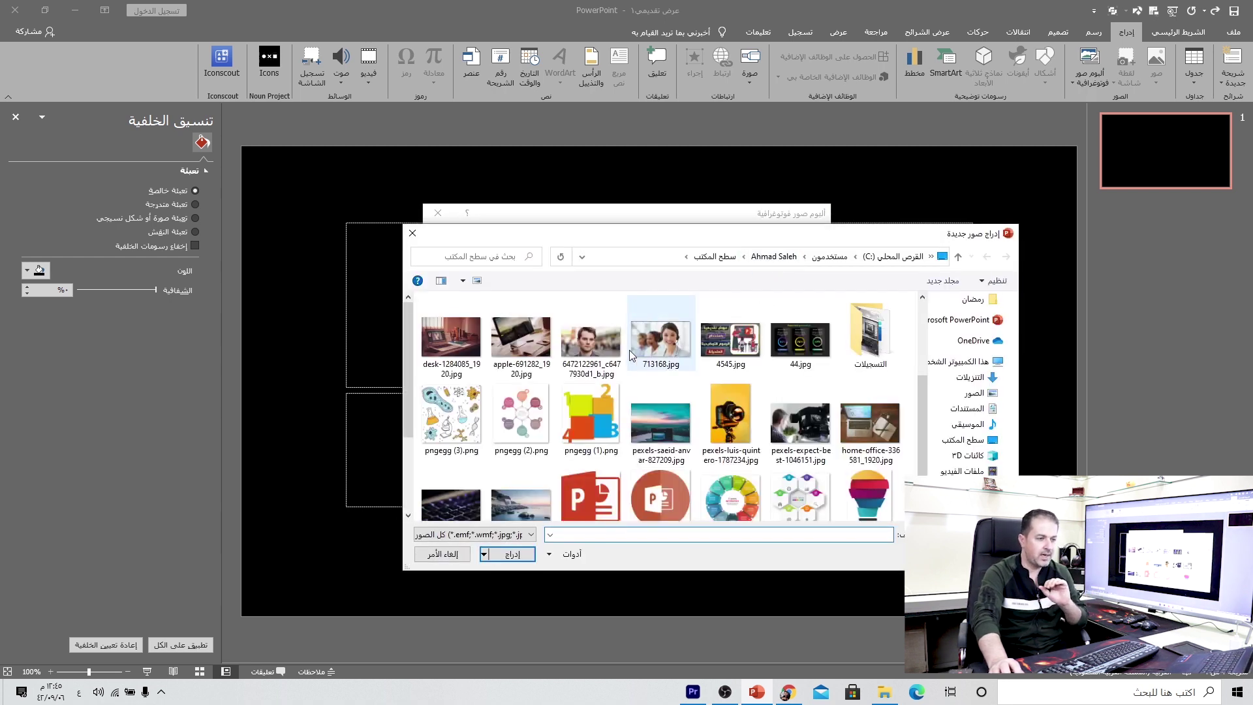
drag(781, 227, 782, 135)
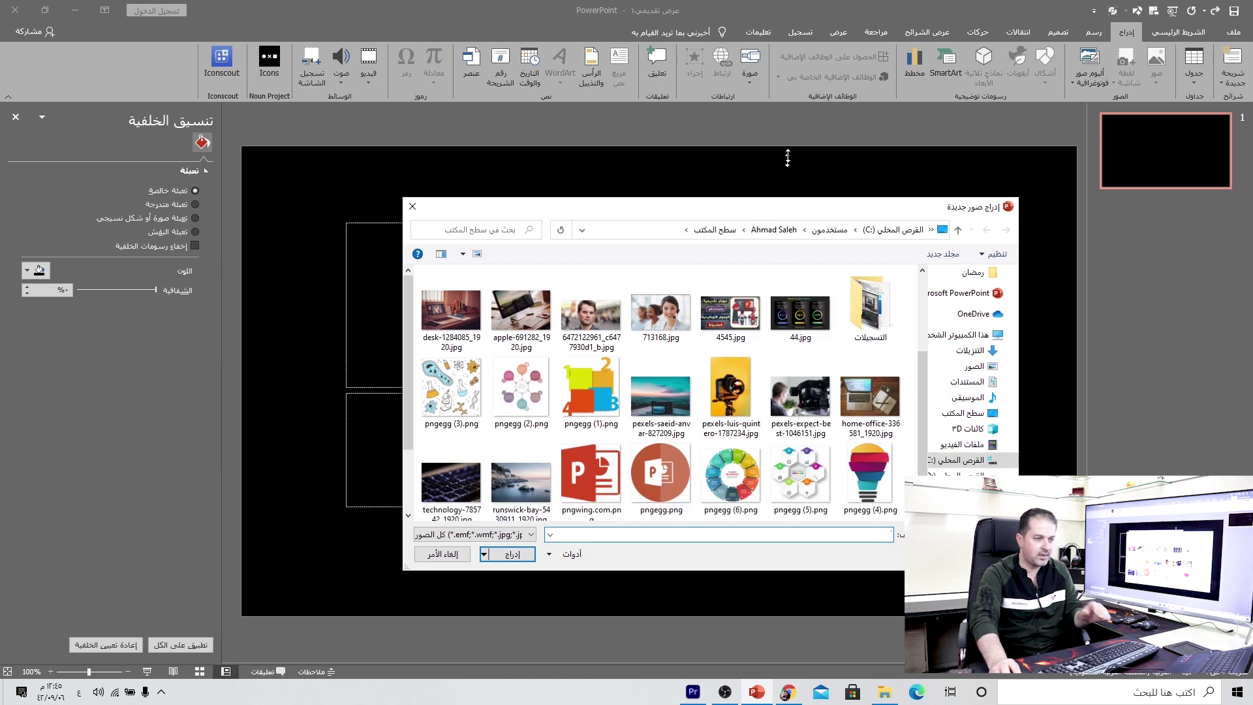
Select nine Desktop images, including desk, apple, workspace and home-office pictures, and insert them
click(668, 346)
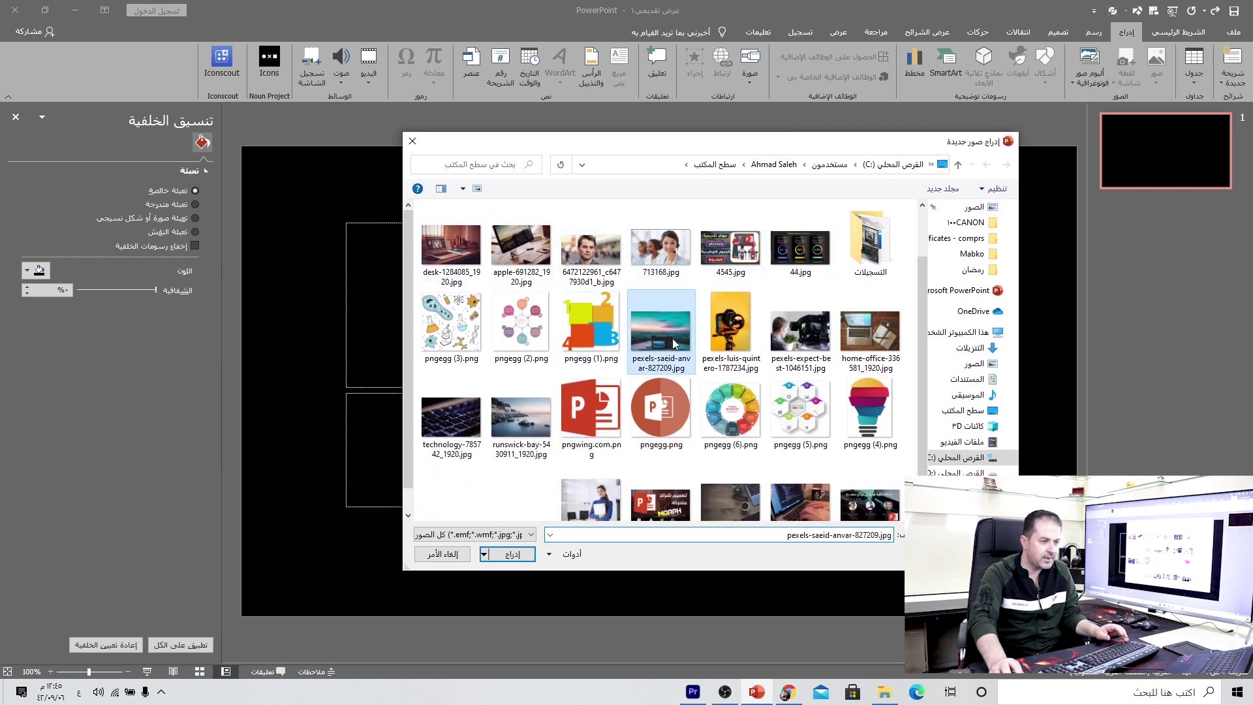
ctrl+click(447, 261)
ctrl+click(505, 251)
ctrl+click(466, 430)
ctrl+click(494, 424)
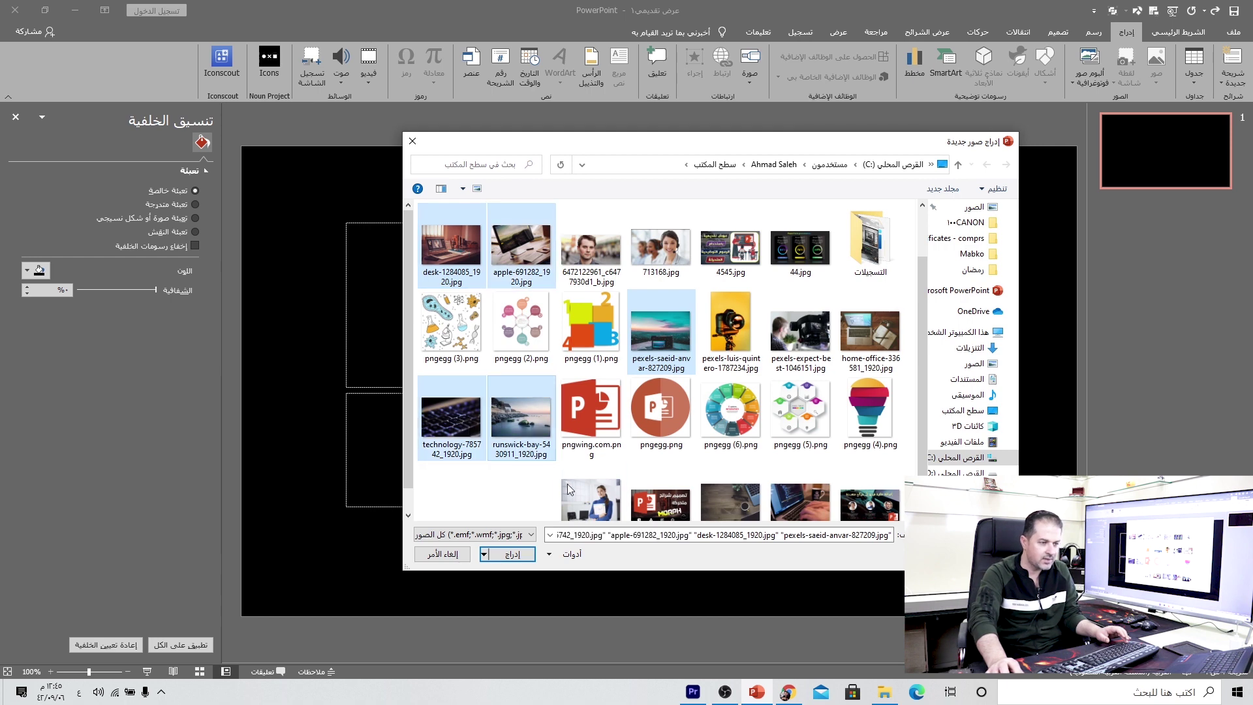
ctrl+click(740, 509)
ctrl+click(810, 489)
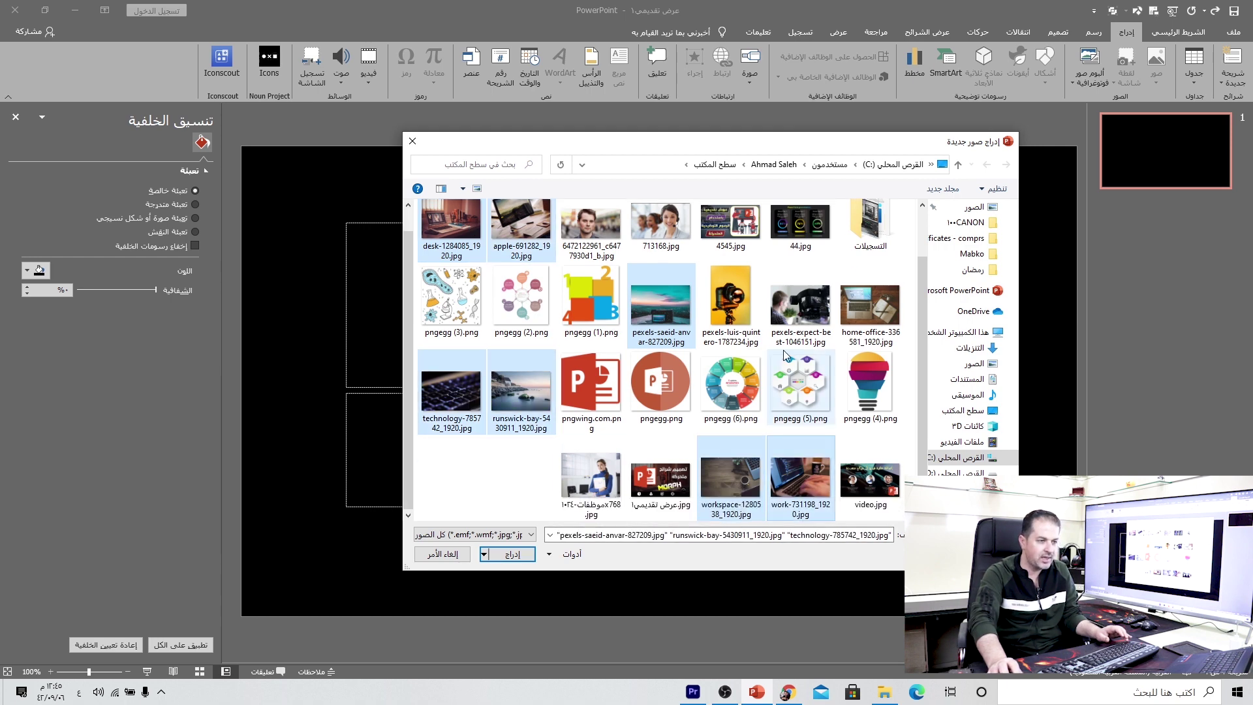
ctrl+click(787, 284)
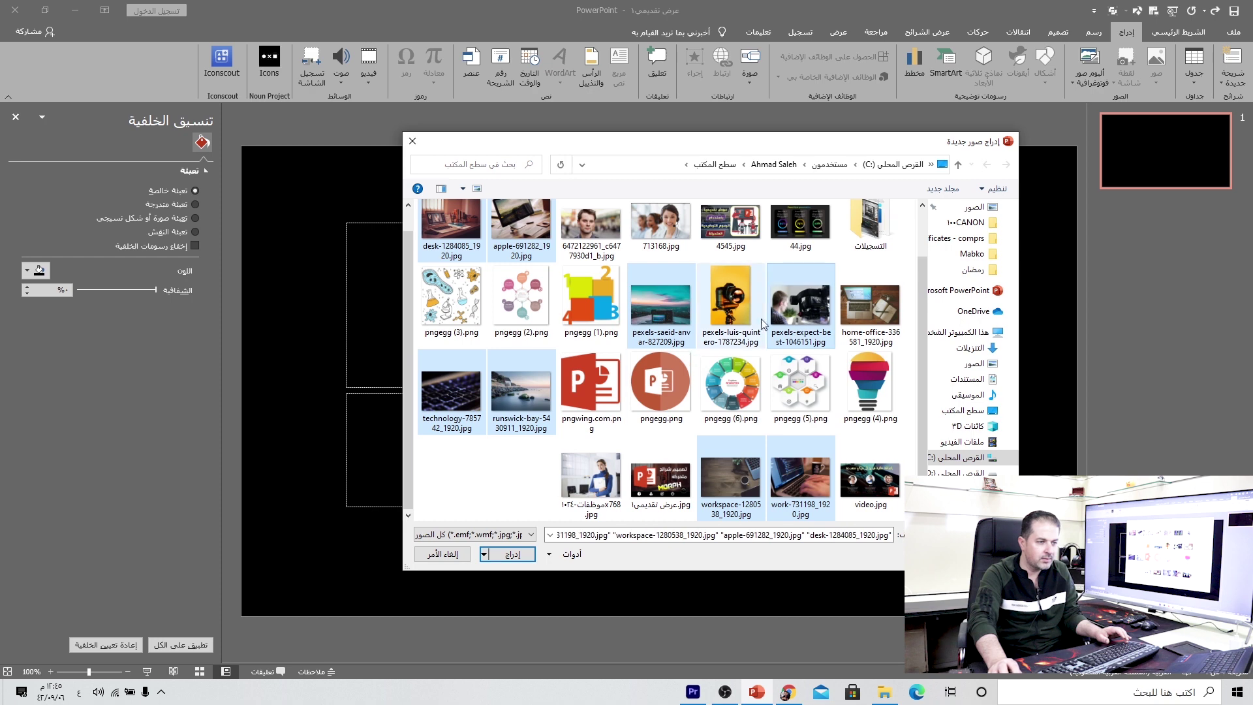
ctrl+click(862, 313)
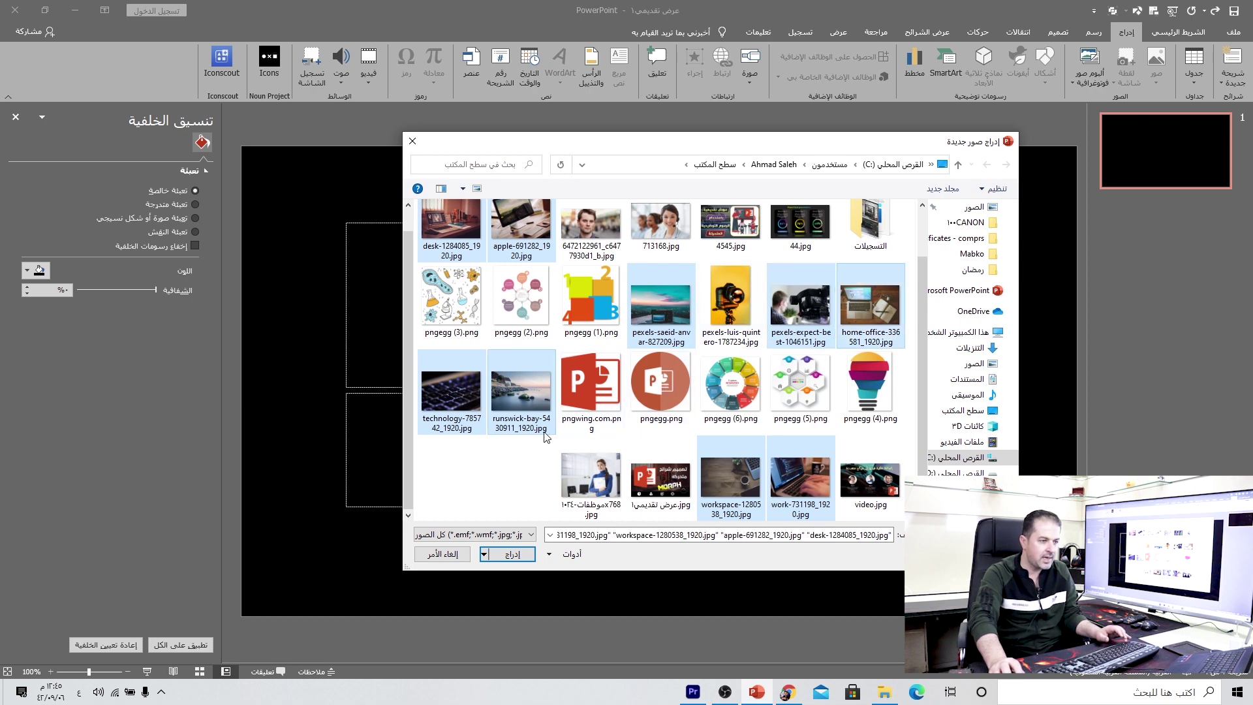
ctrl+click(726, 305)
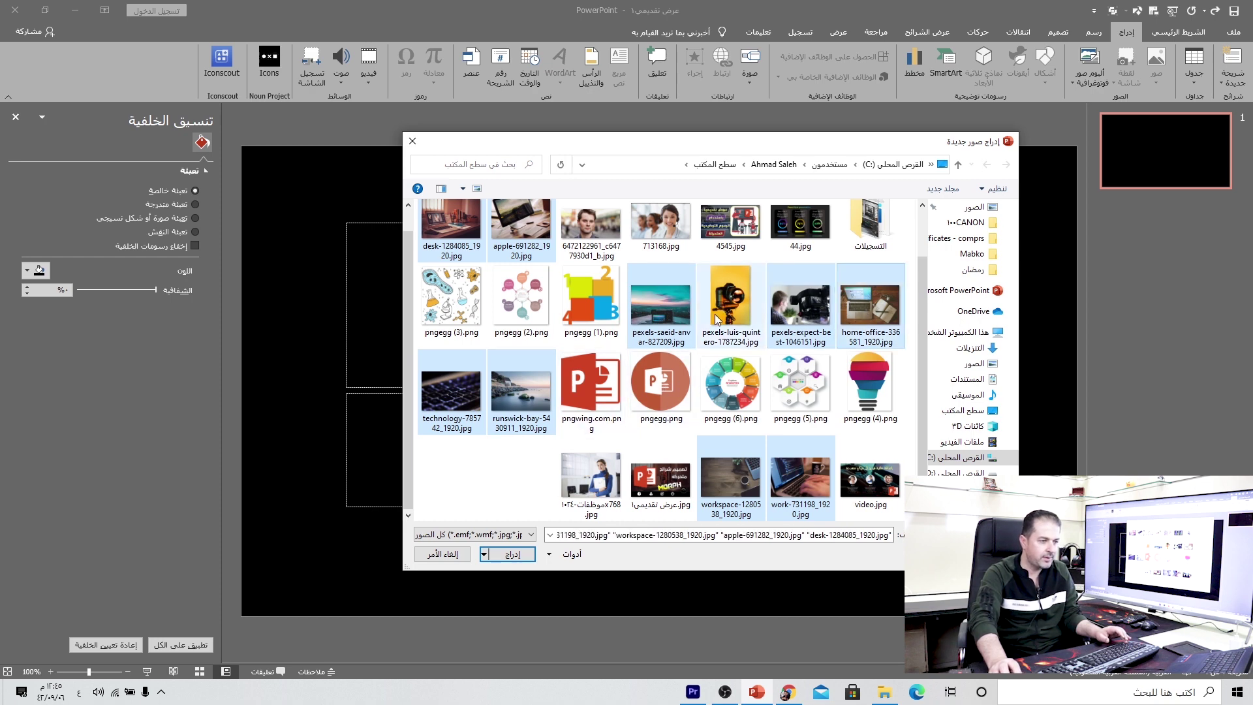
click(507, 554)
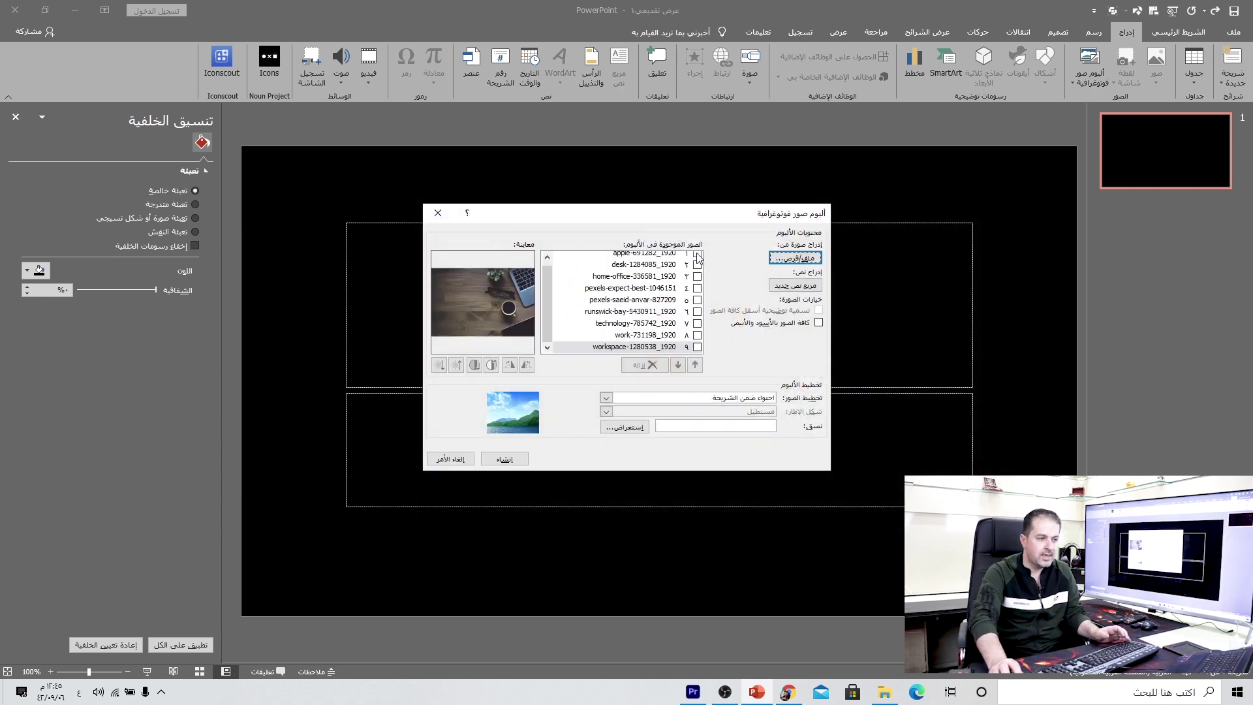
Tick all nine album pictures, switching 'ALL pictures black and white' on then off to keep colour
click(697, 254)
click(696, 264)
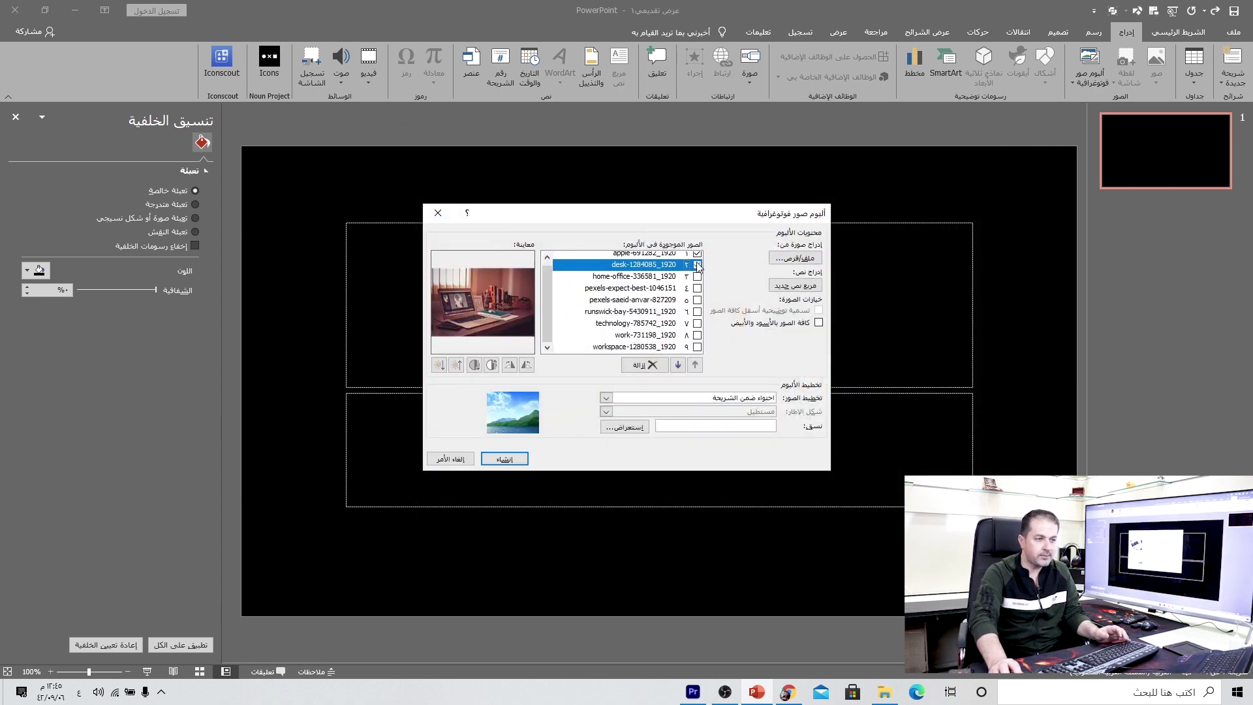
click(696, 276)
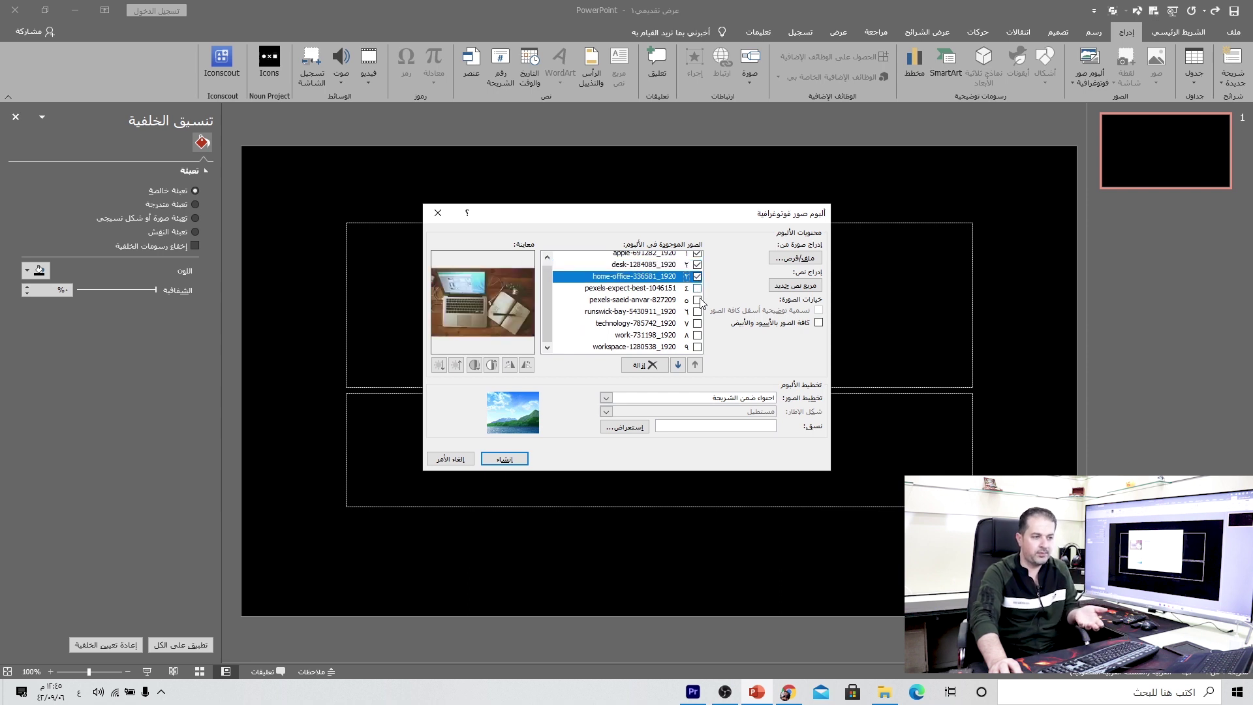
click(697, 288)
click(696, 300)
click(696, 311)
click(697, 323)
click(696, 335)
click(696, 346)
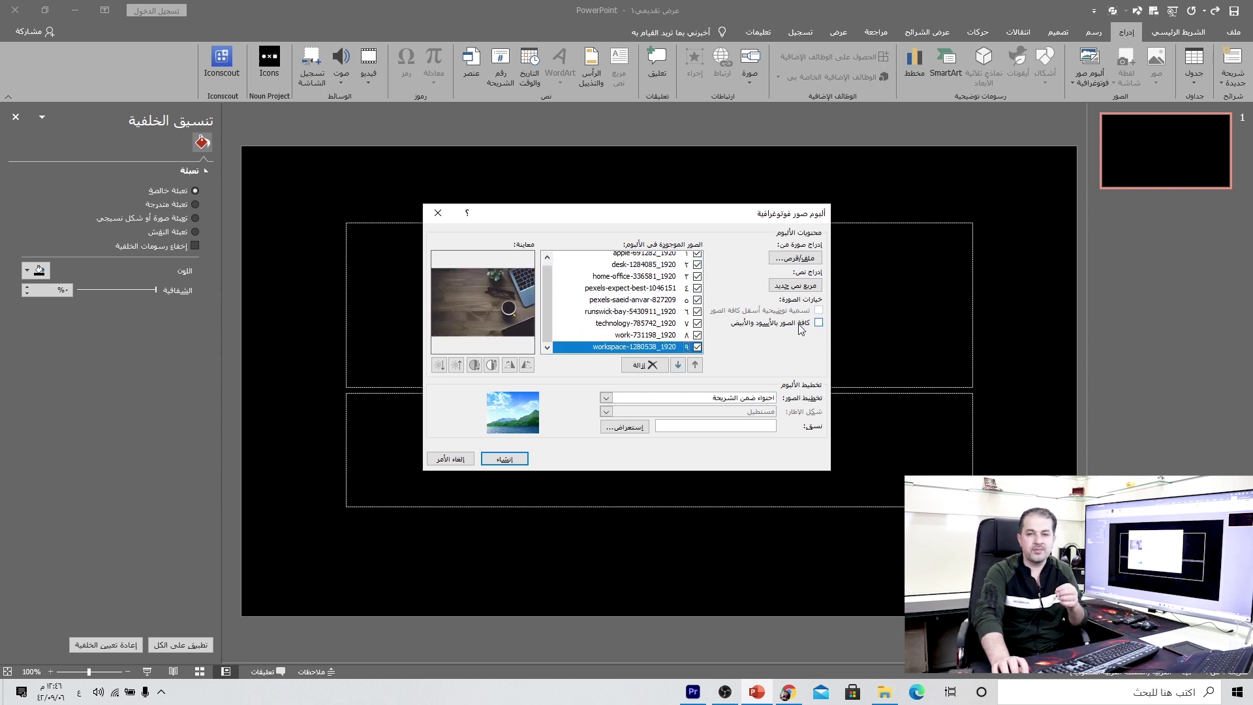
click(763, 323)
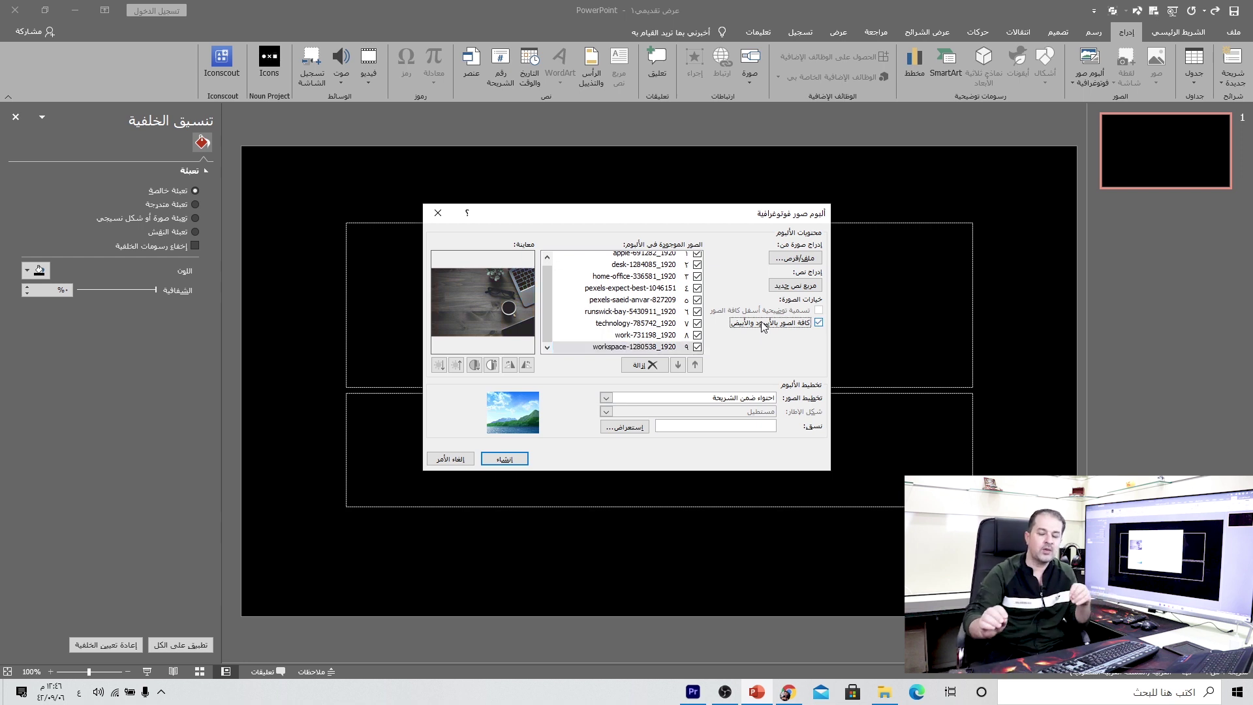
click(764, 324)
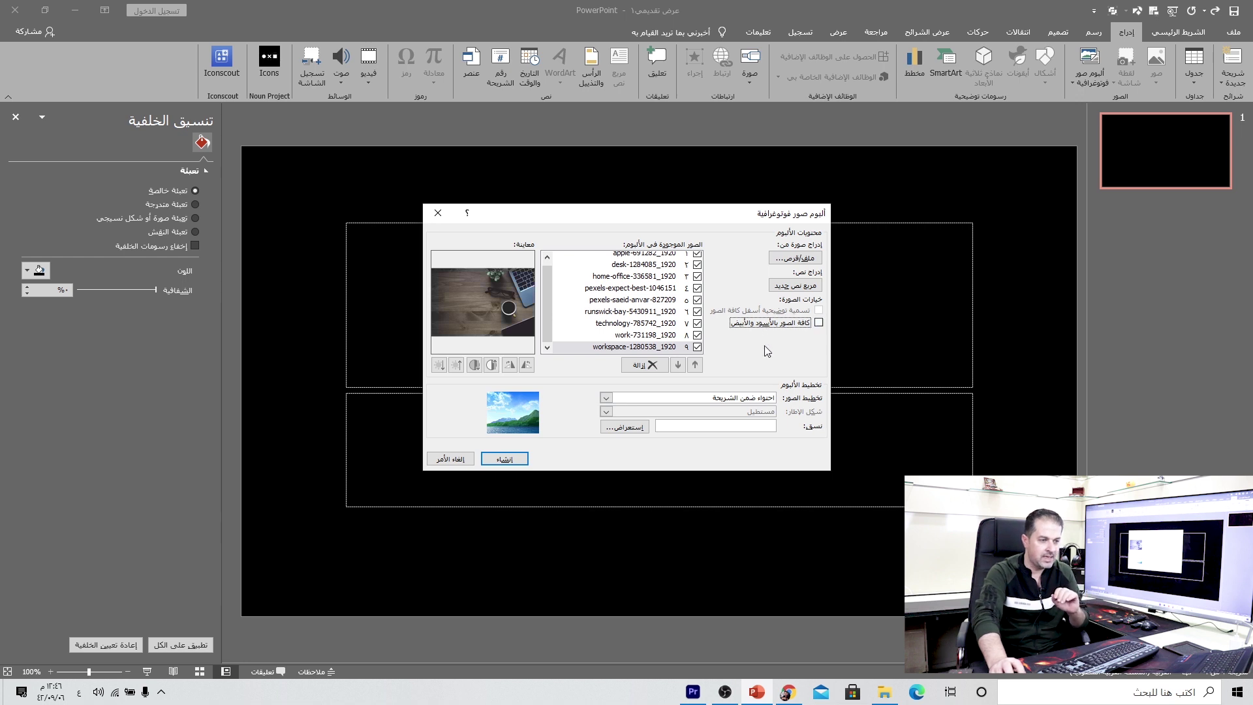
Try several picture layouts and settle on two pictures per slide
click(737, 398)
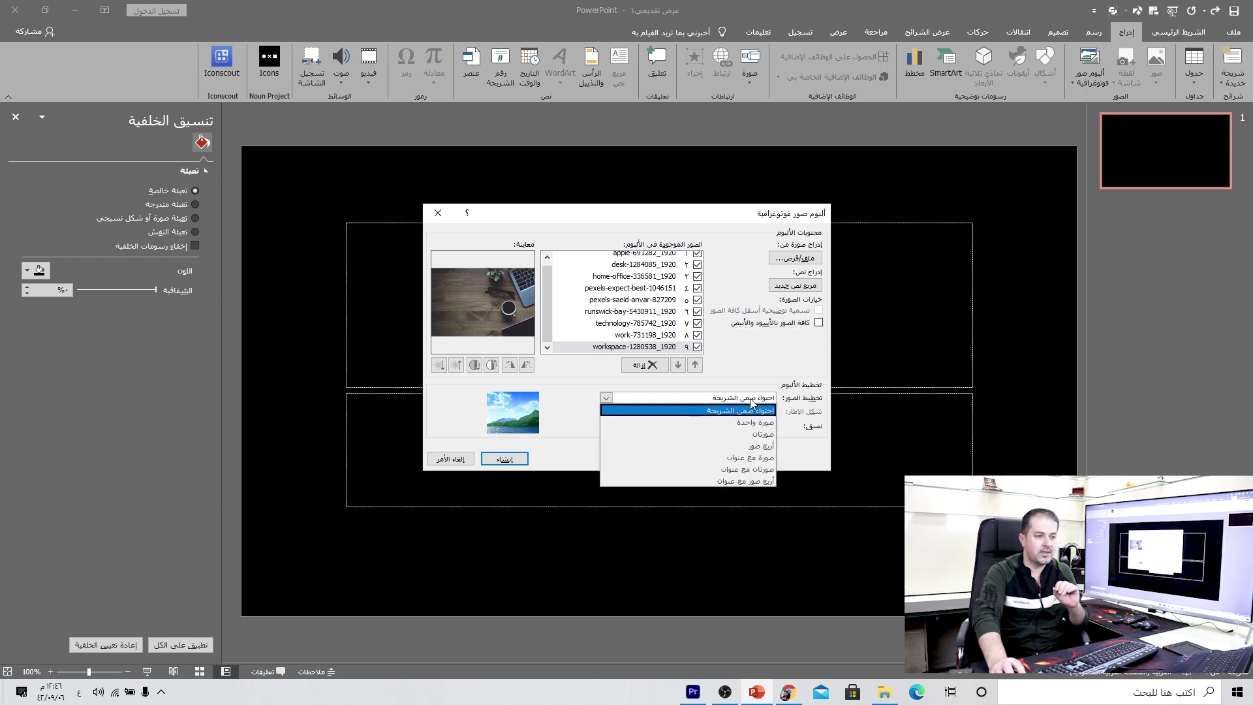
click(711, 424)
click(688, 398)
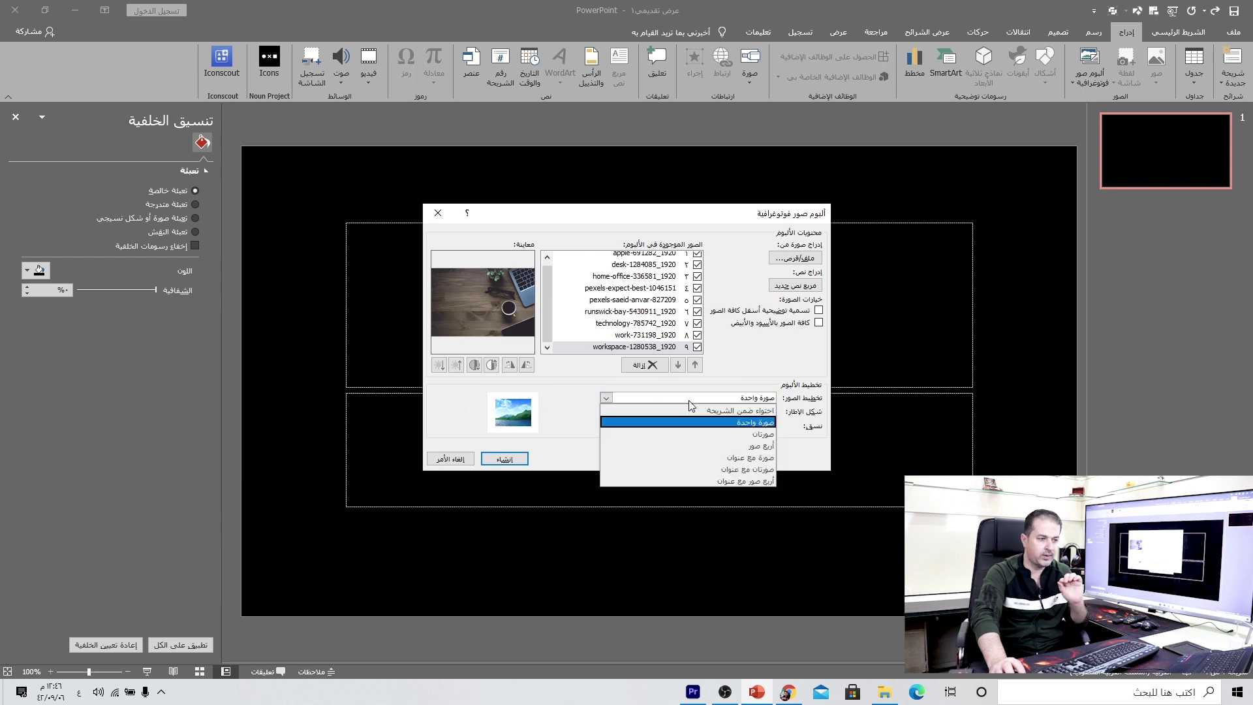
click(695, 430)
click(704, 399)
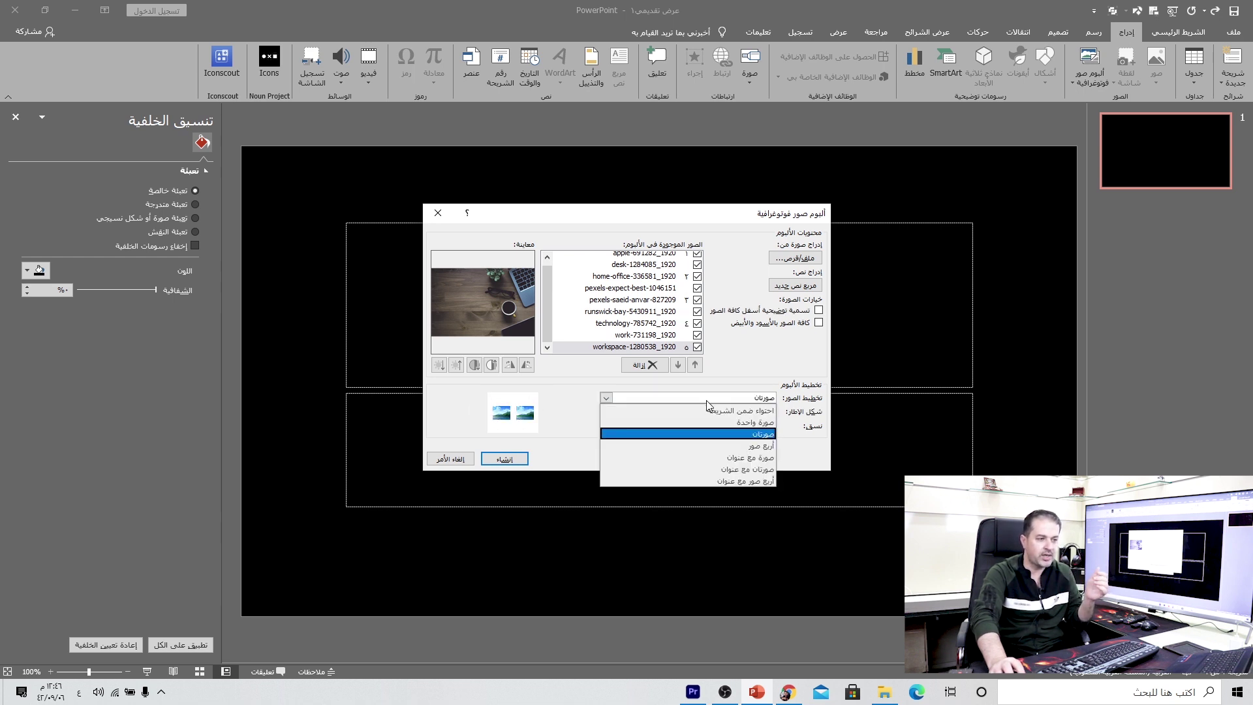
click(708, 445)
click(706, 395)
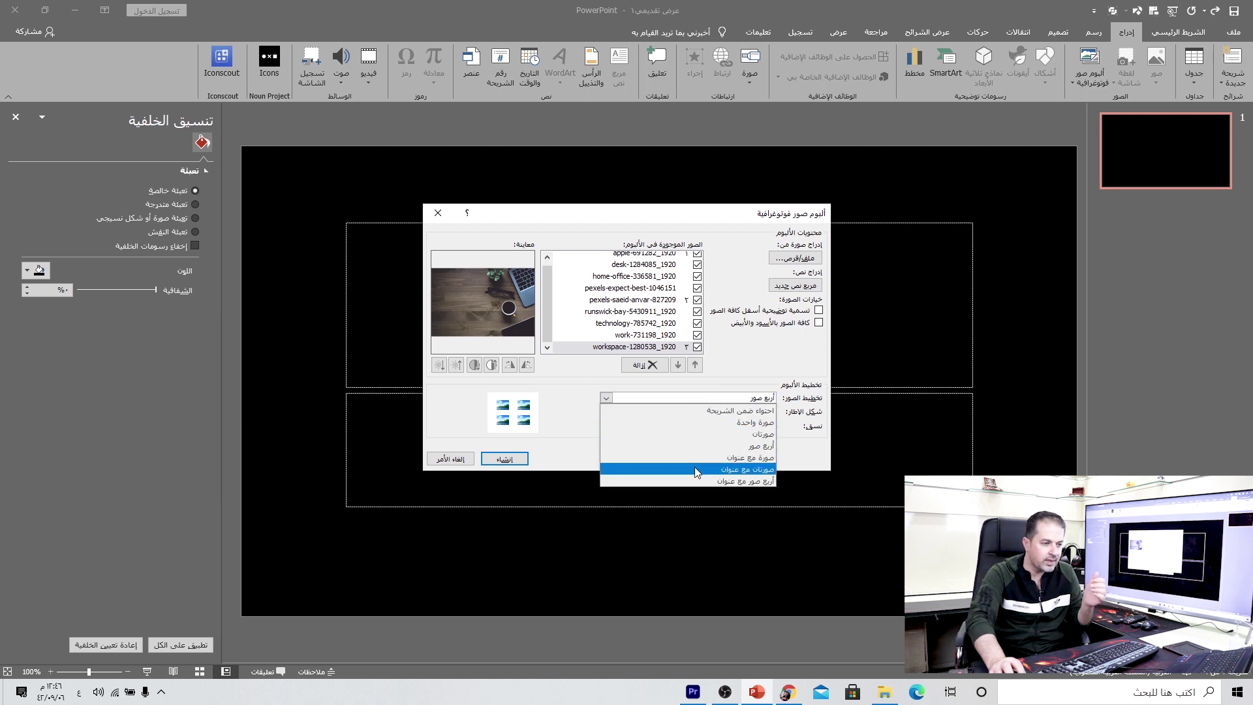
click(697, 470)
click(678, 396)
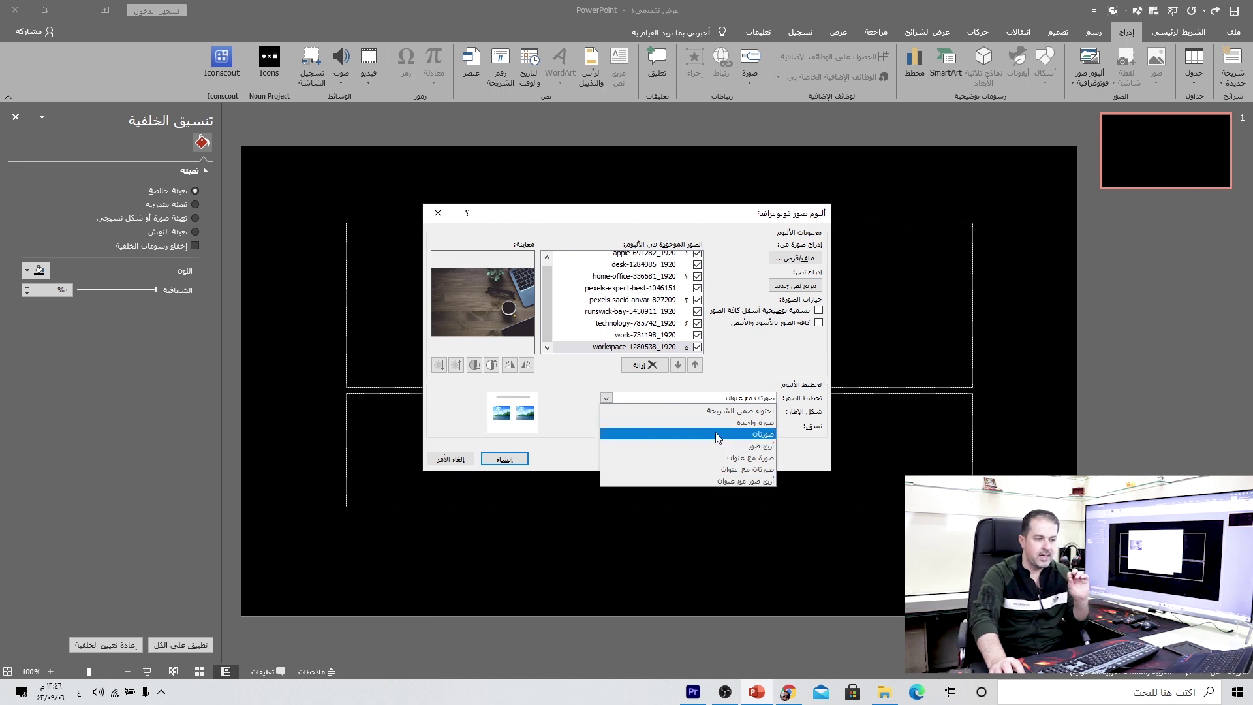
click(721, 433)
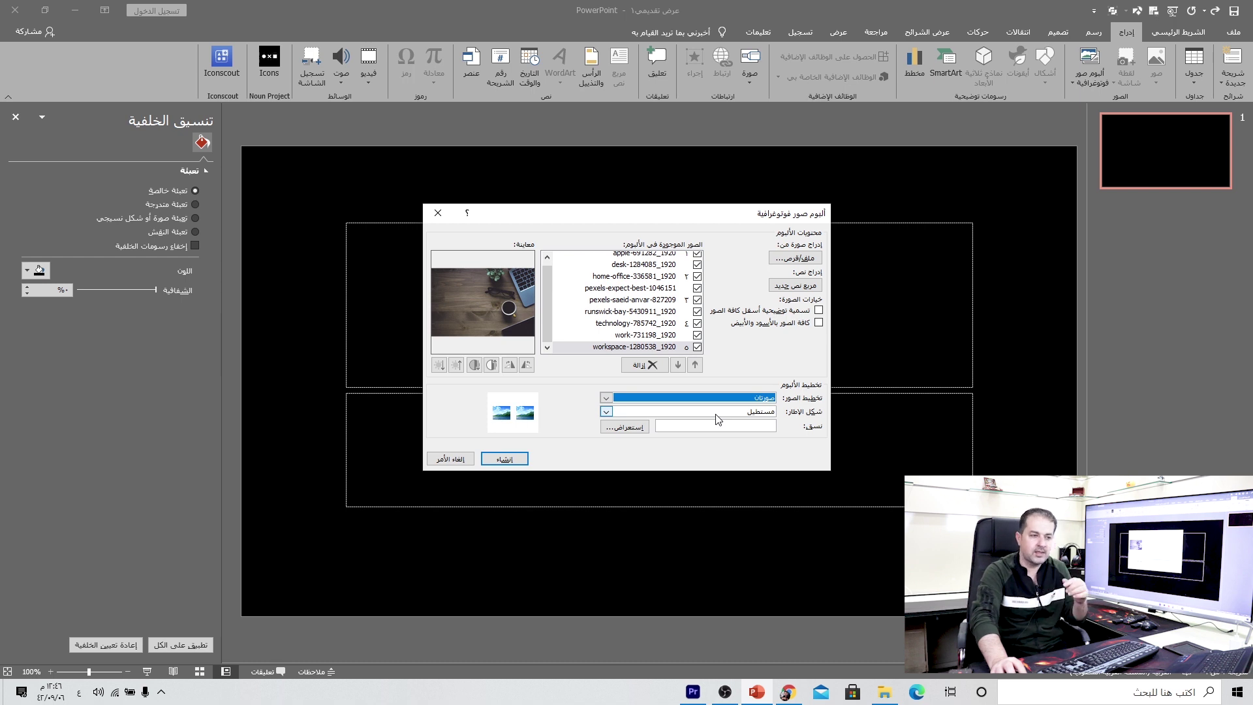
Set the album frame shape to 'Compound Frame, Black'
click(718, 418)
click(717, 475)
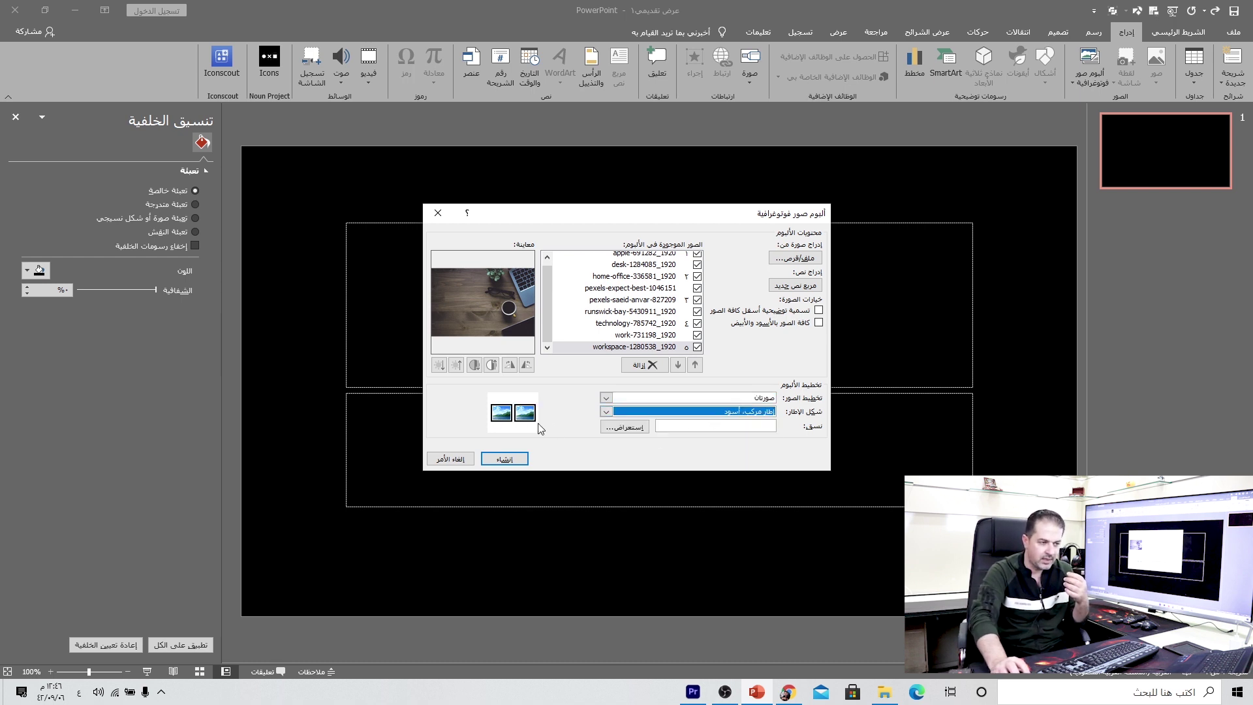
click(706, 418)
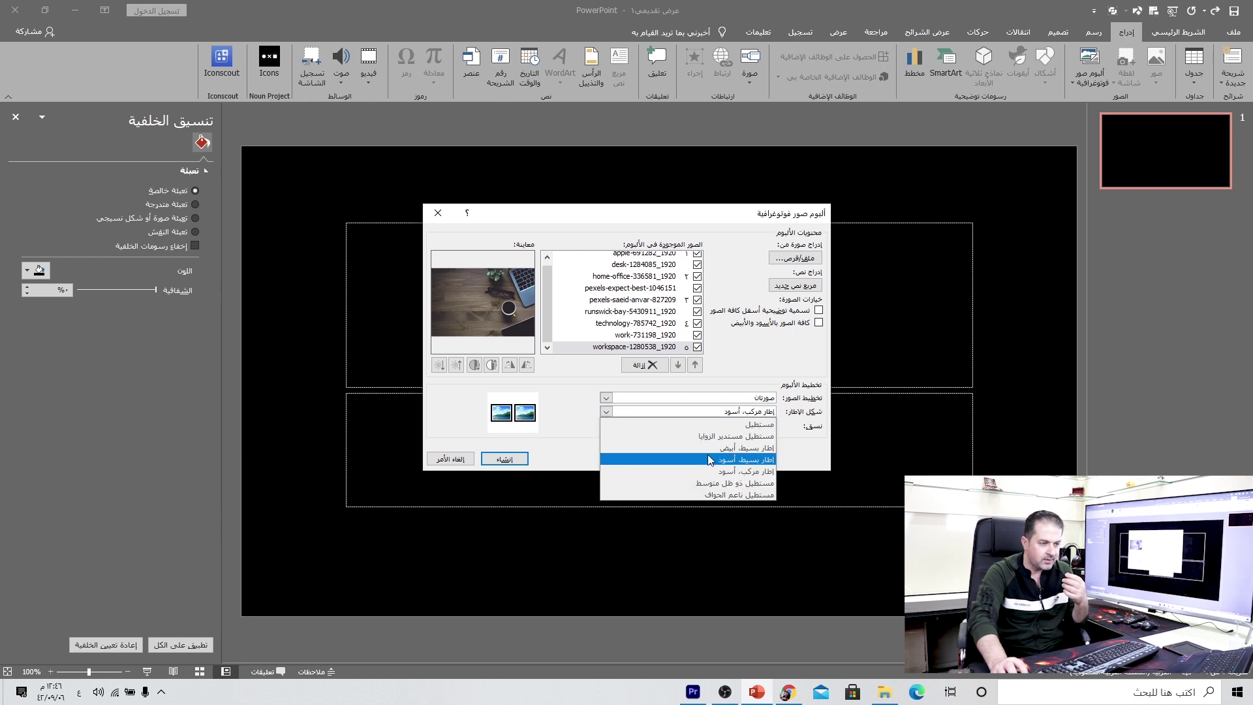
click(683, 483)
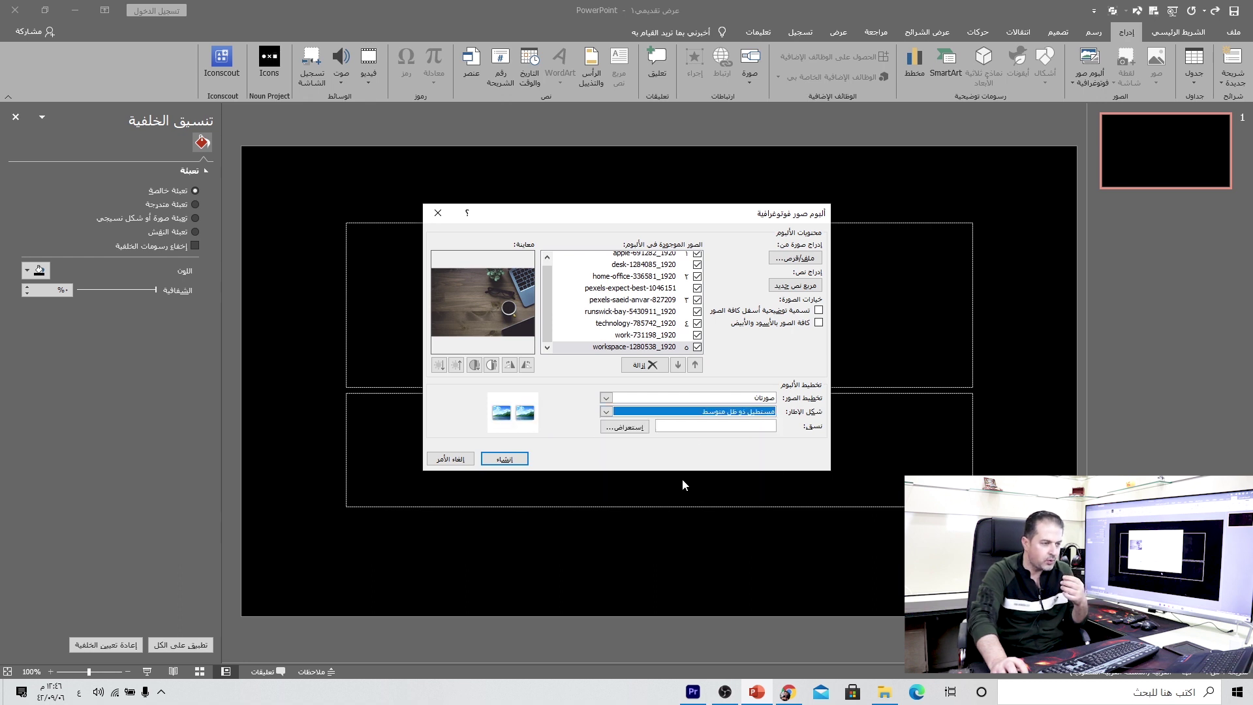
click(669, 413)
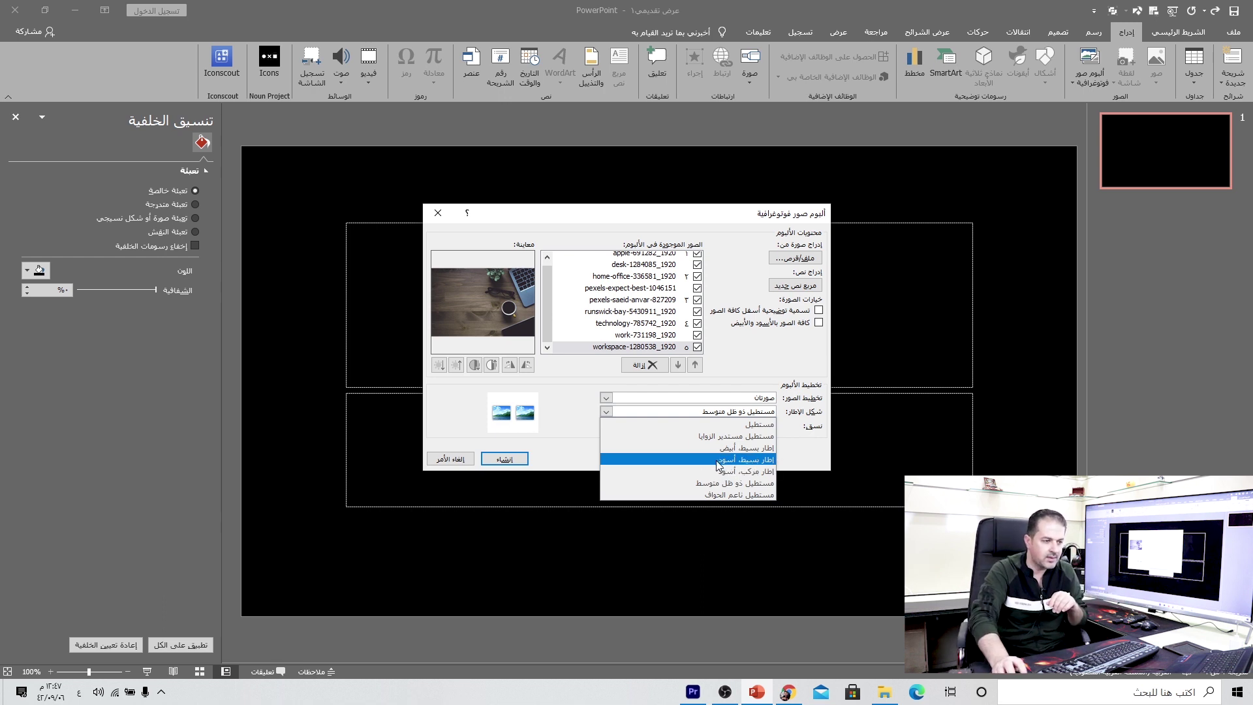
click(722, 470)
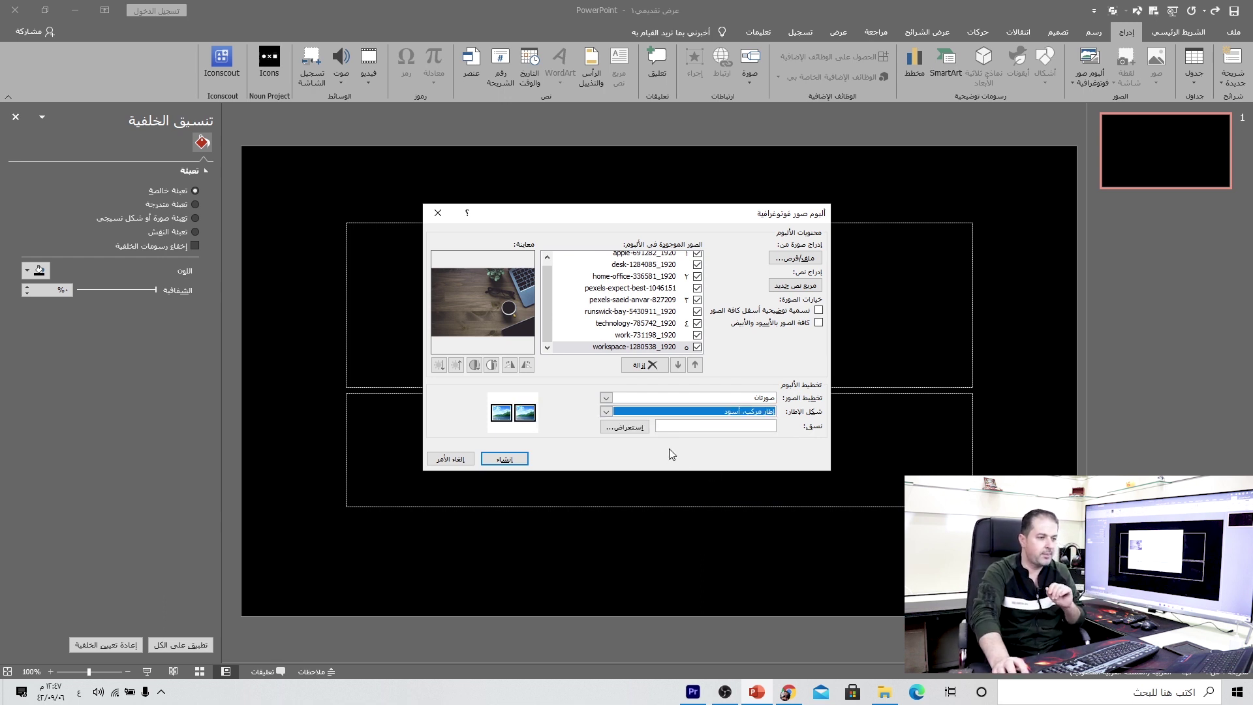
Leave the album theme unchosen after browsing, and create the photo album presentation
click(620, 428)
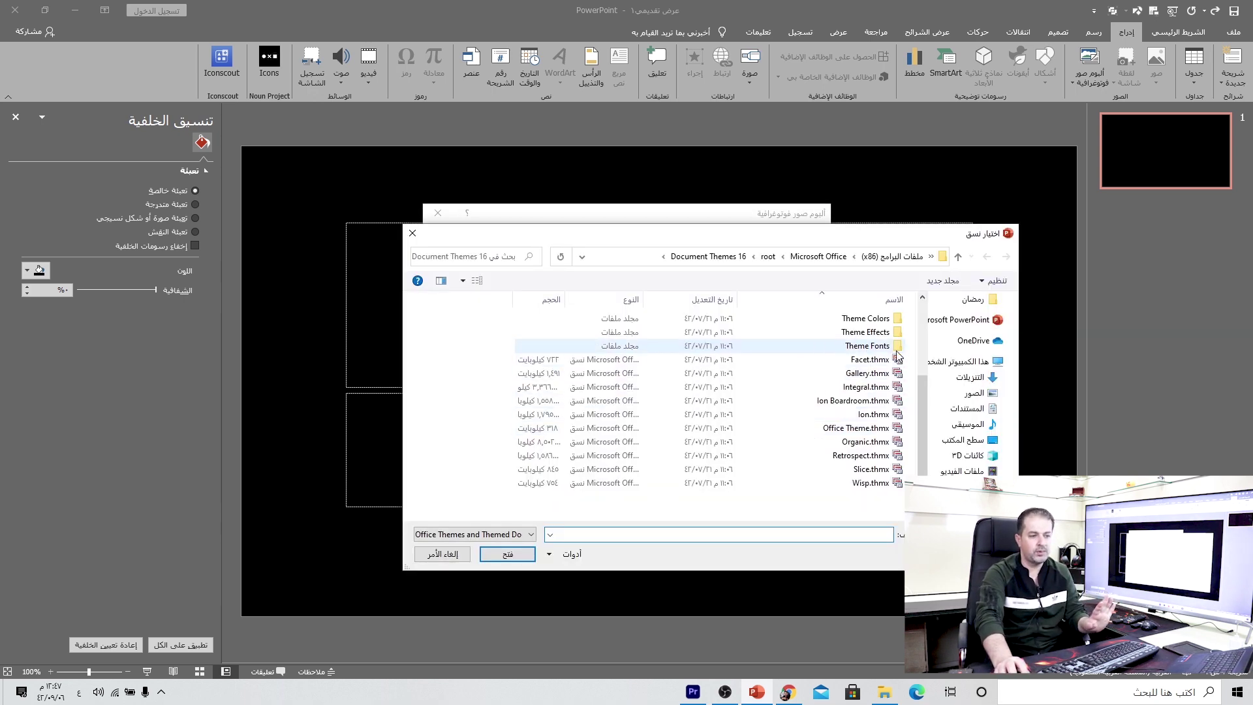
click(443, 551)
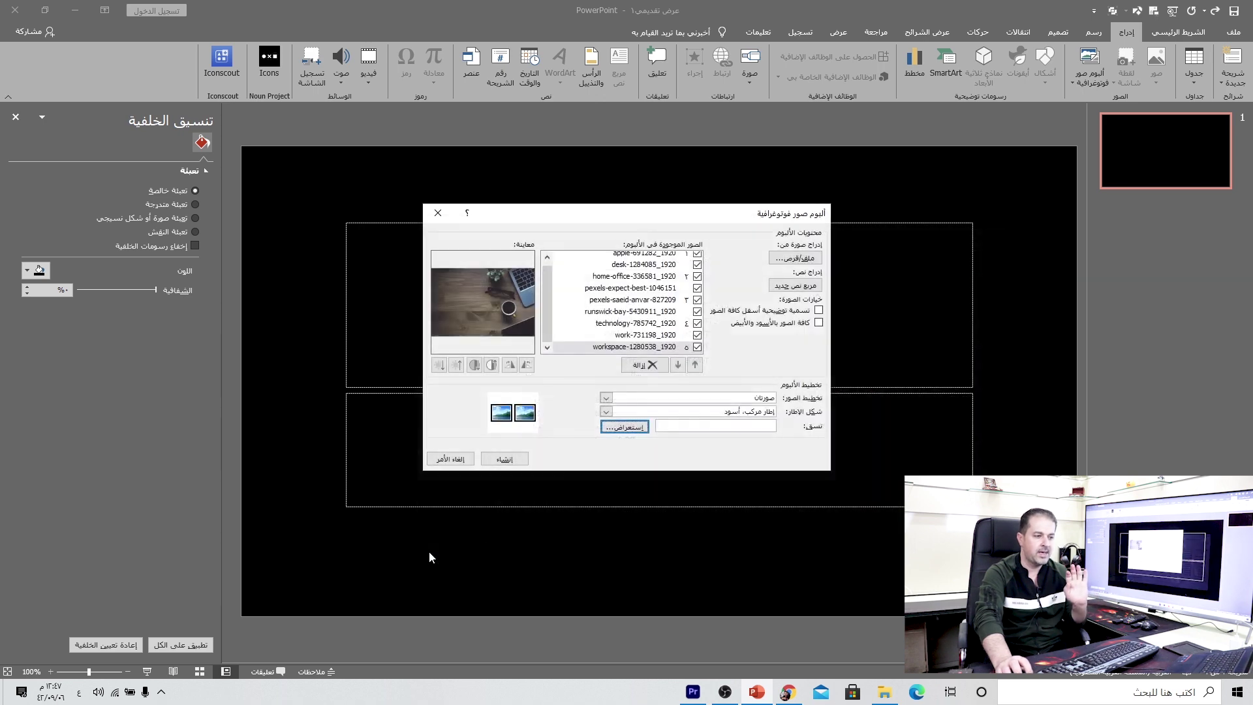
click(502, 460)
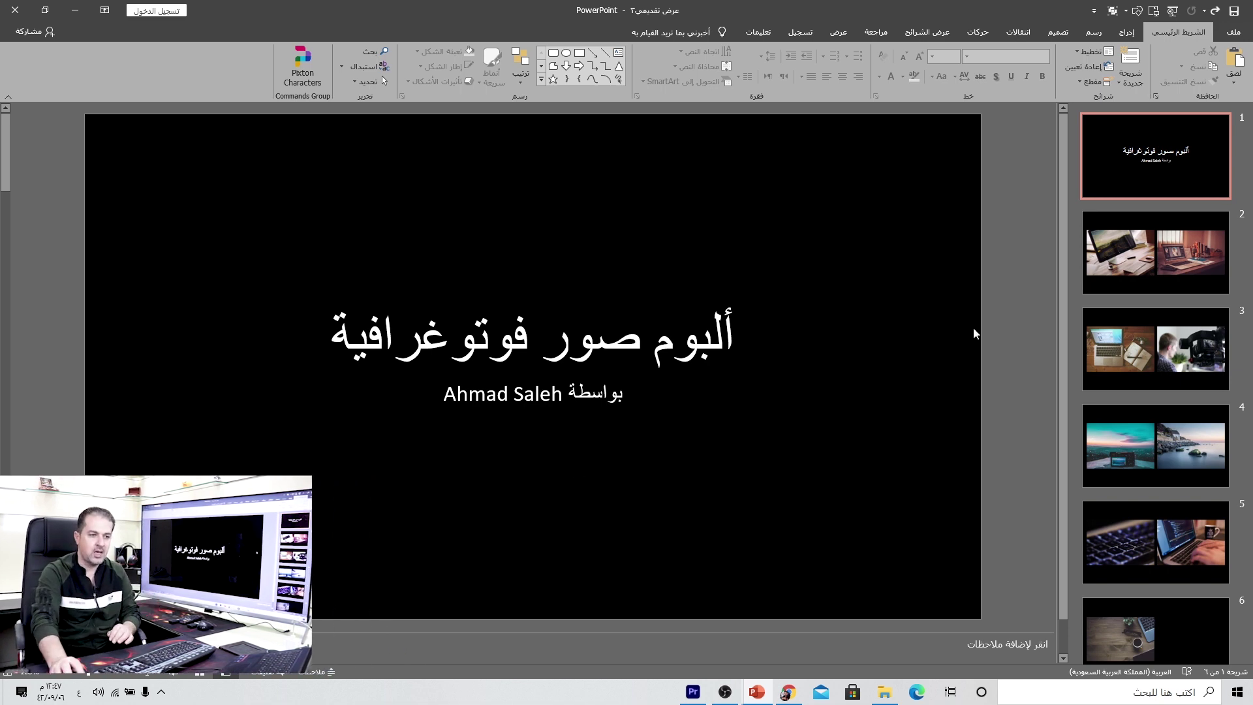
Review the album slides, delete slide 6 with its single photo, and return to slide 1
click(1128, 261)
click(1125, 339)
click(1140, 433)
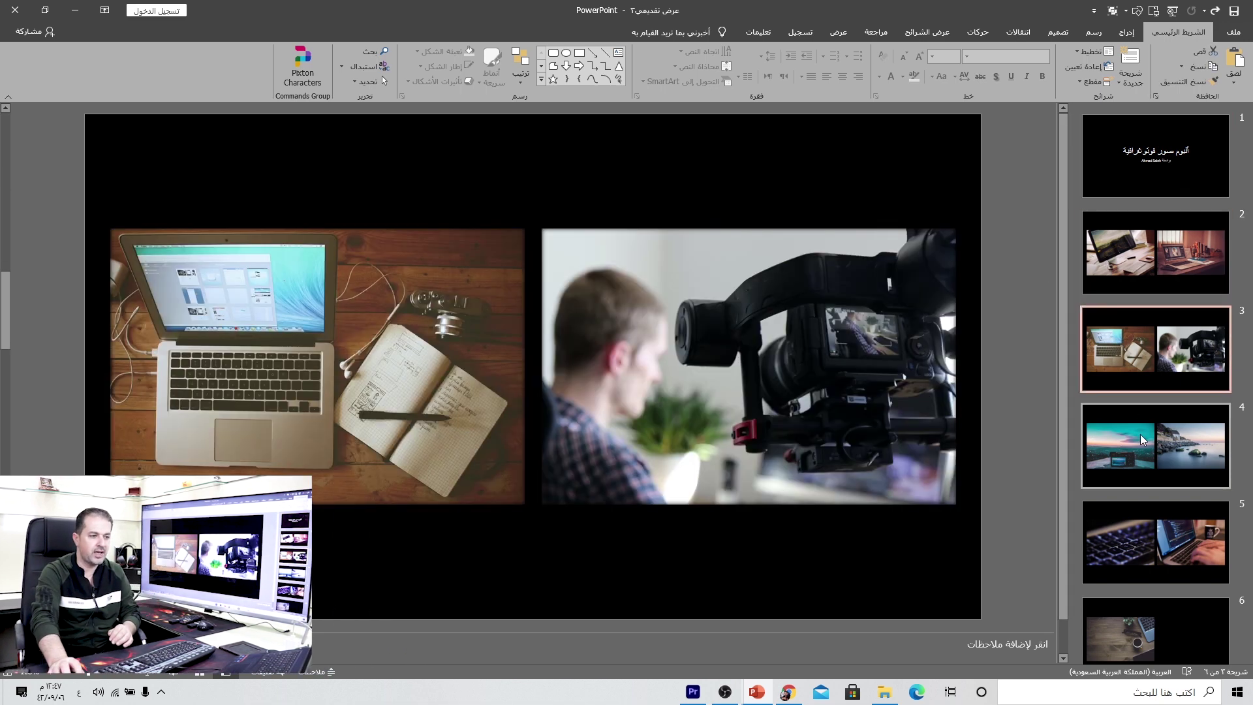
click(1151, 522)
click(1160, 623)
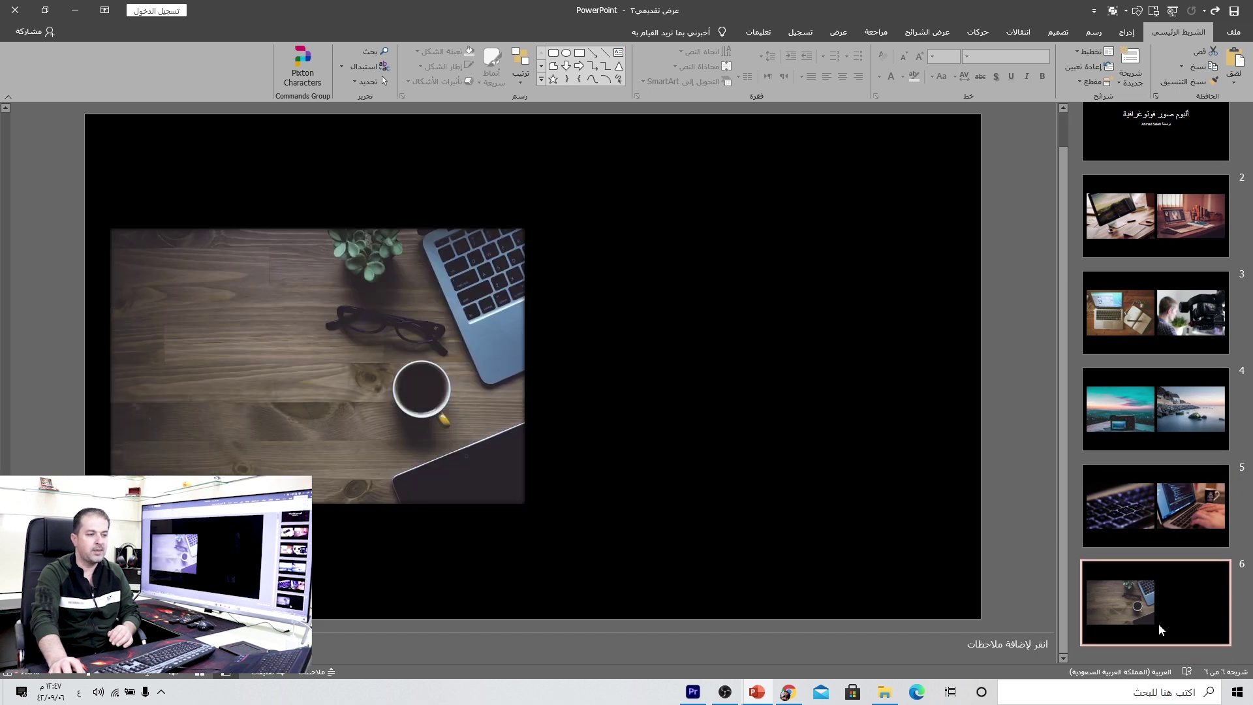
click(1146, 503)
click(1137, 406)
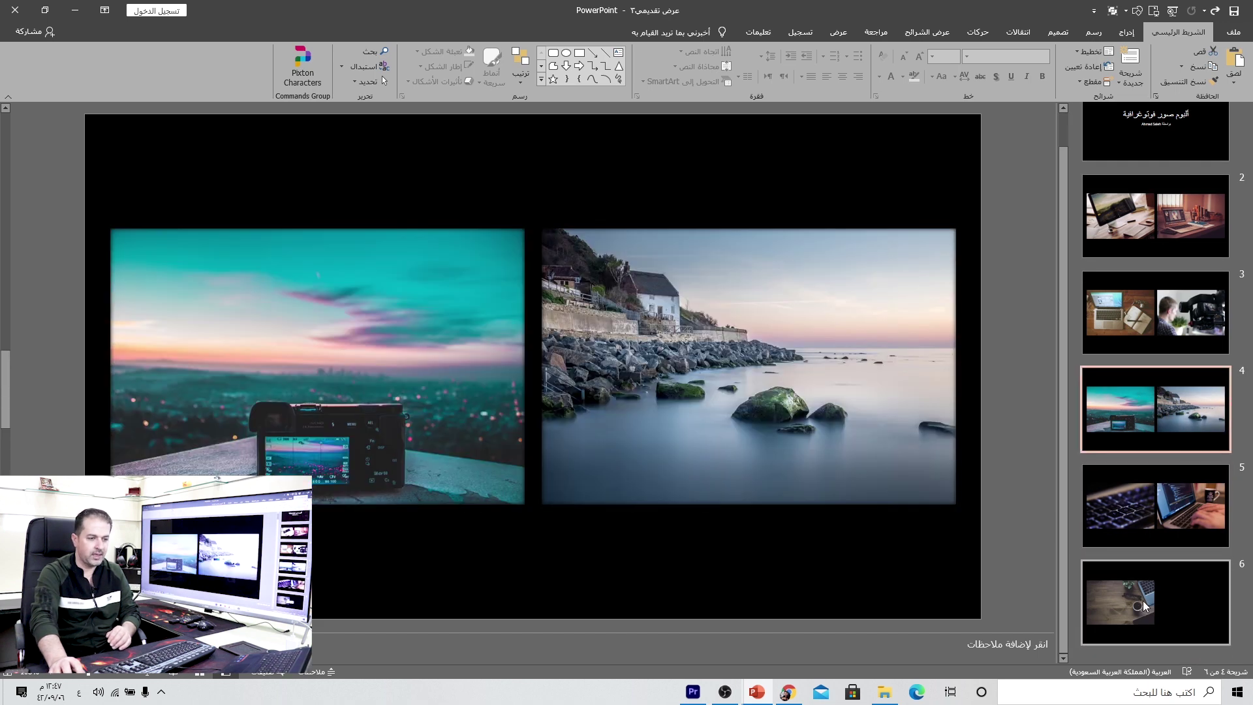
click(1143, 605)
right_click(1143, 605)
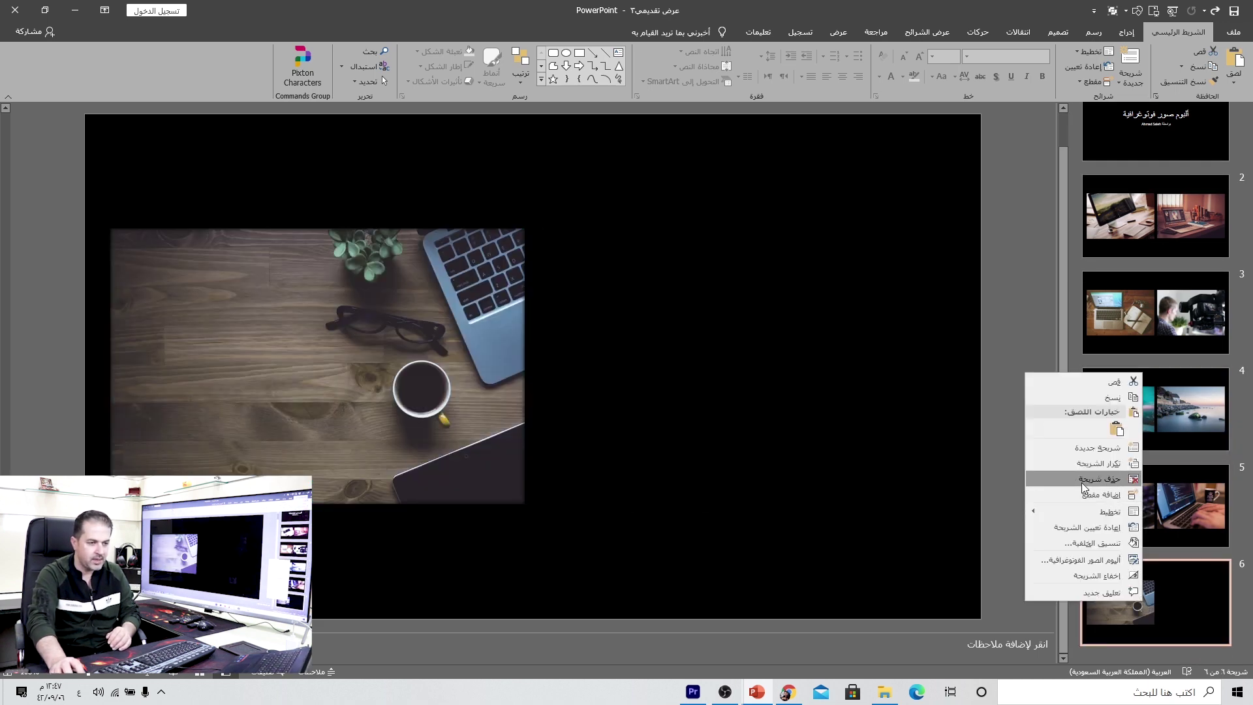
click(1102, 488)
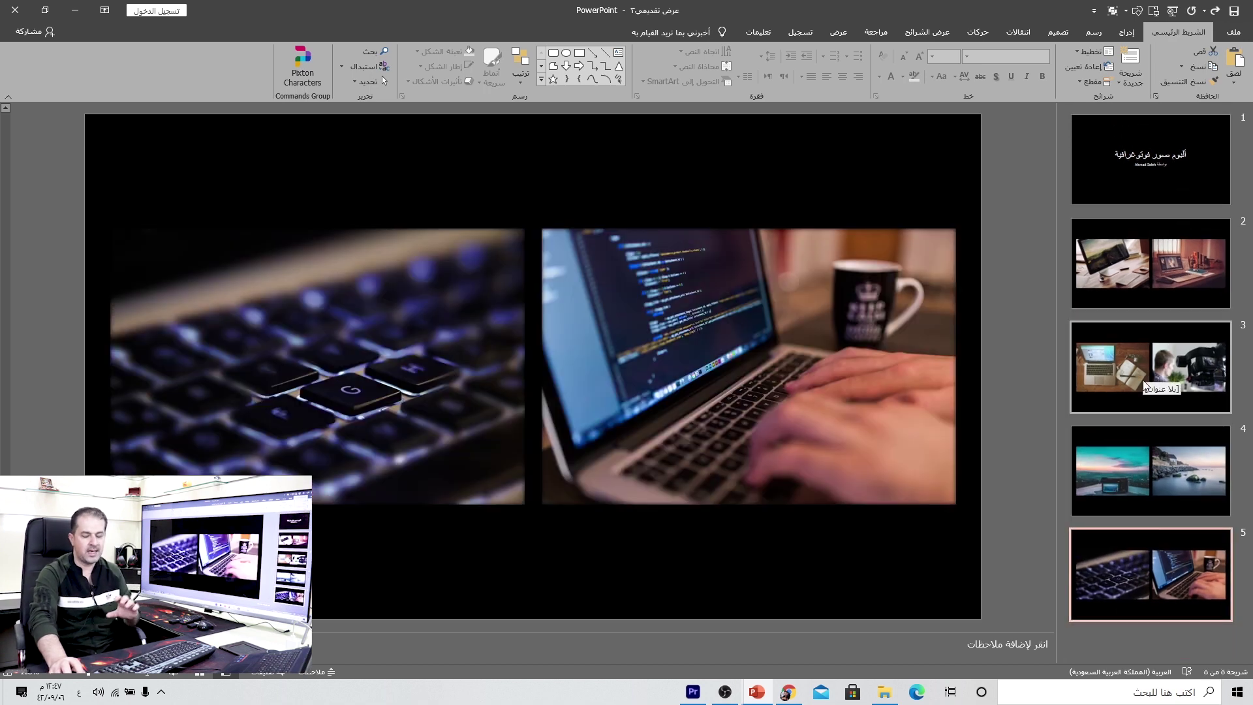
click(1150, 160)
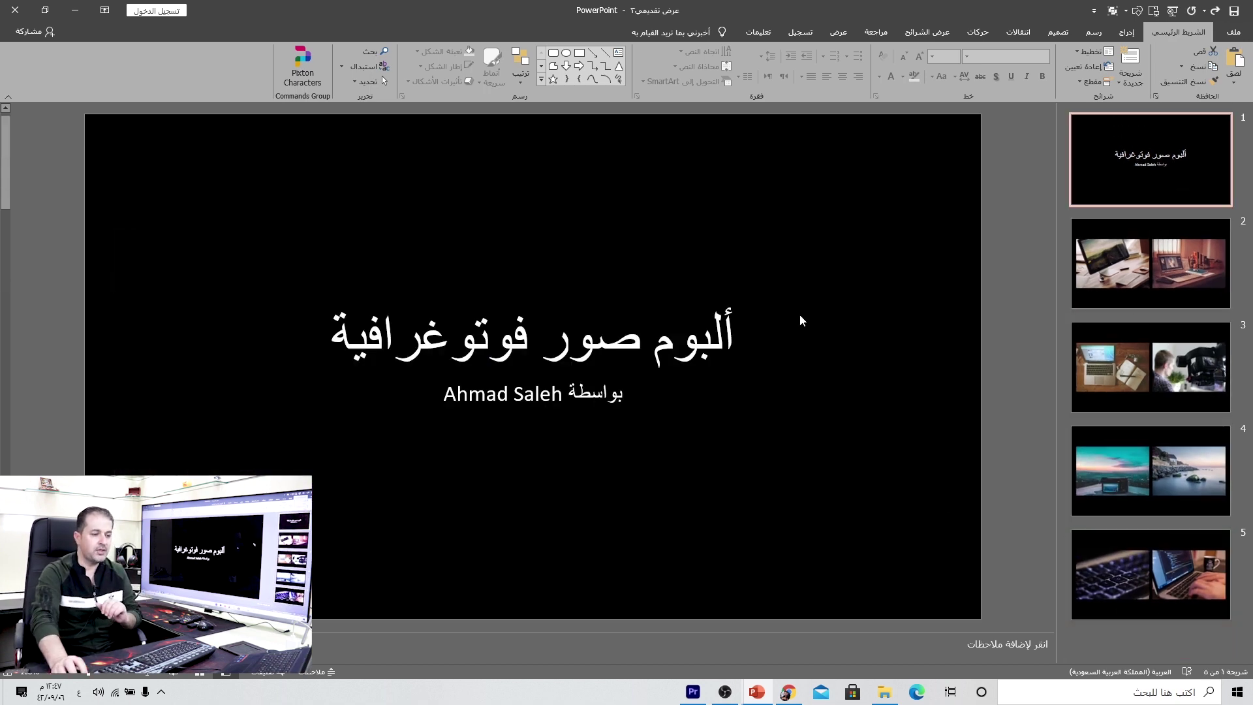
Delete the album title and author subtitle placeholders from slide 1
click(653, 329)
click(700, 196)
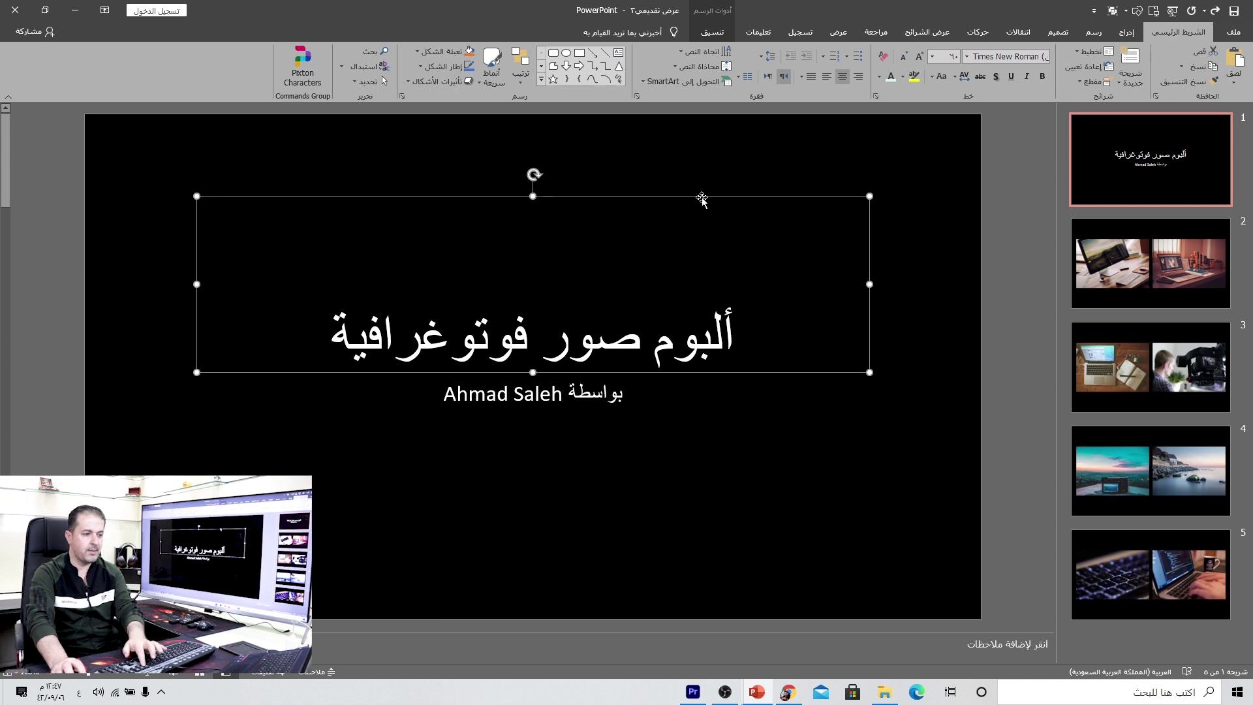
key(Delete)
key(Delete)
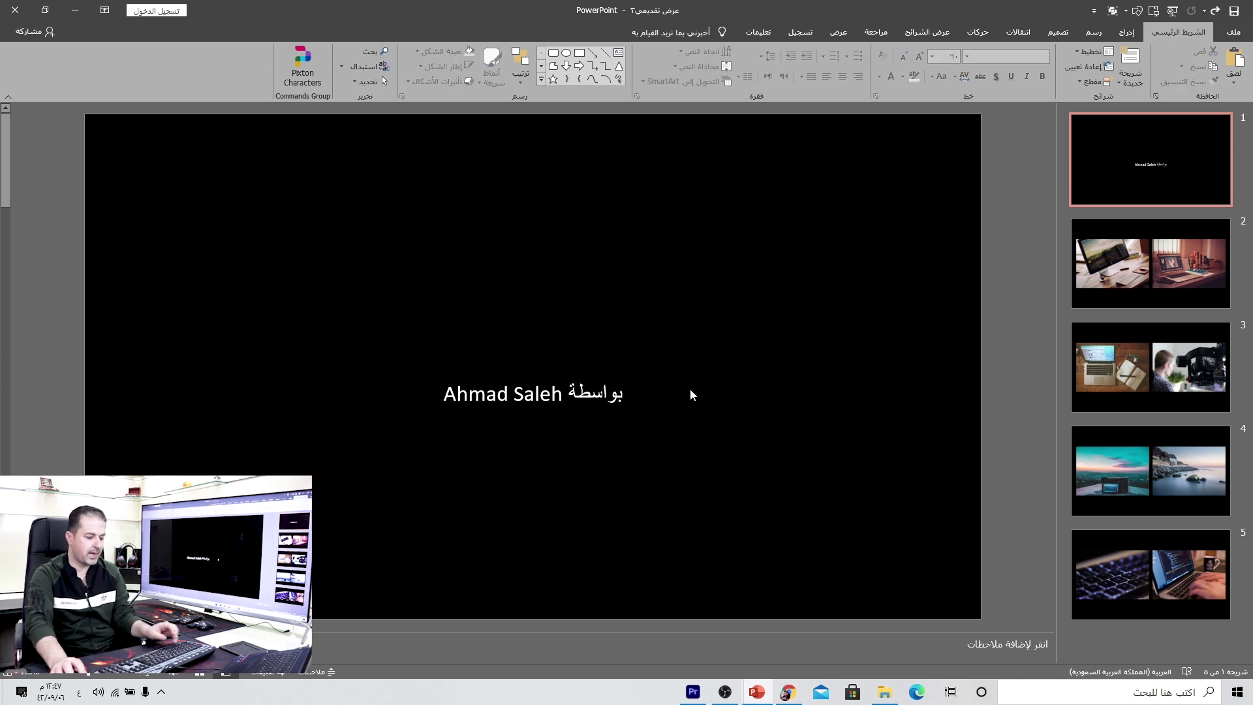
click(690, 395)
key(Delete)
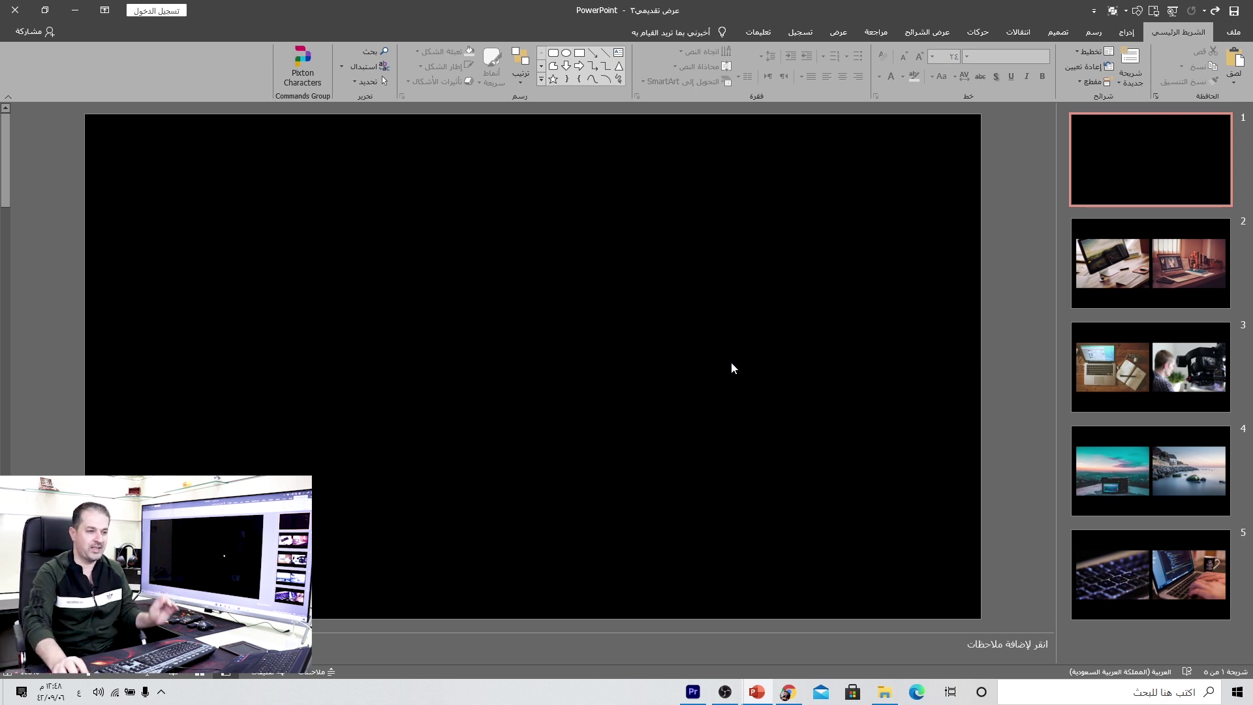
click(1128, 33)
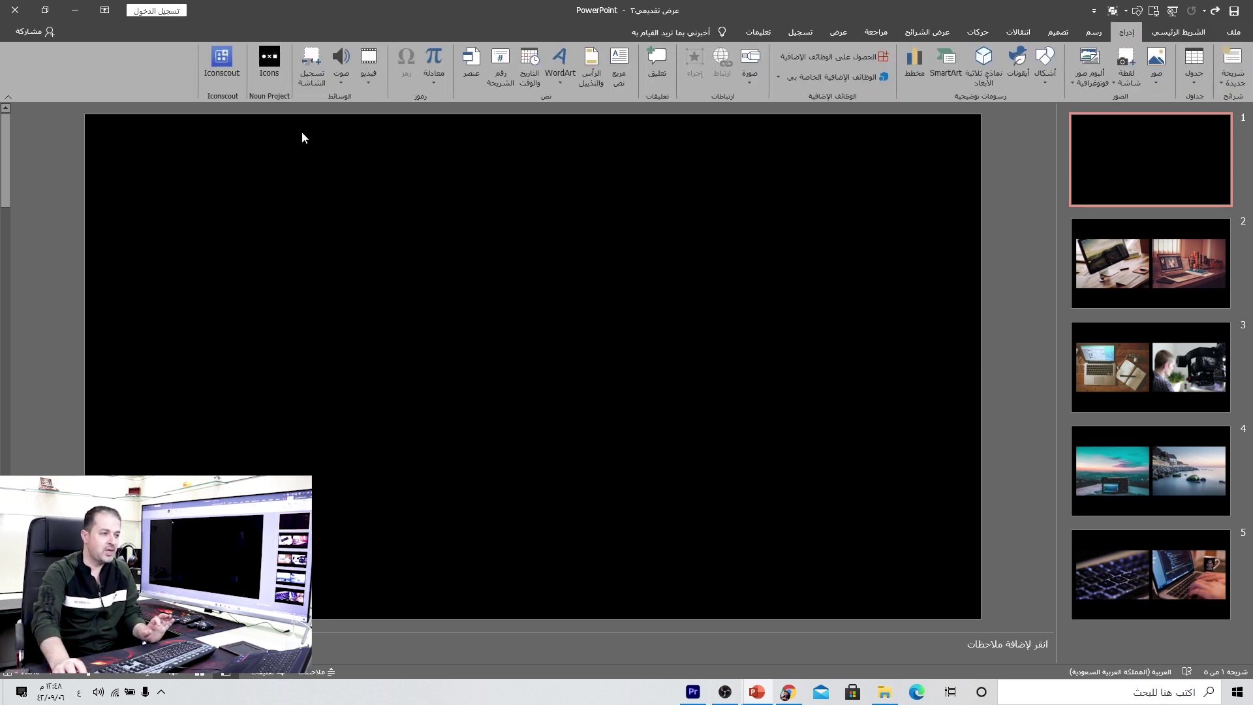
Insert the Desktop video 1.mp4 onto the title slide so it fills the slide
click(369, 81)
click(347, 111)
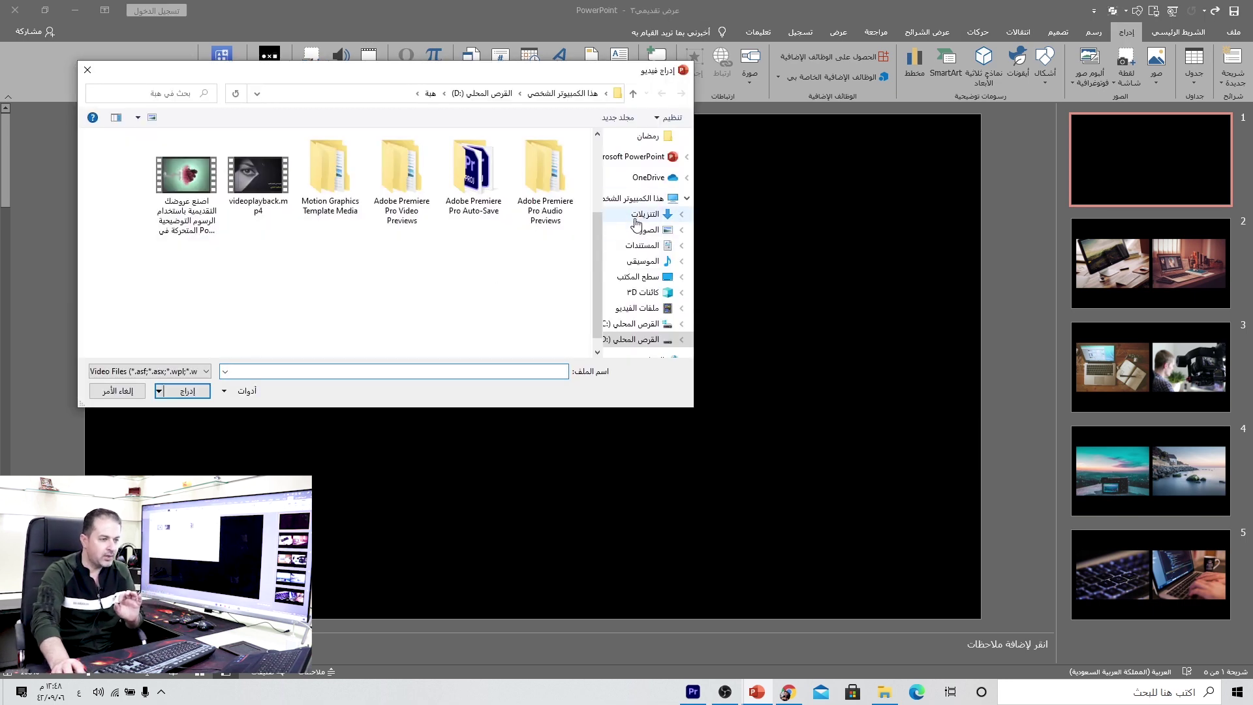
click(643, 277)
click(477, 214)
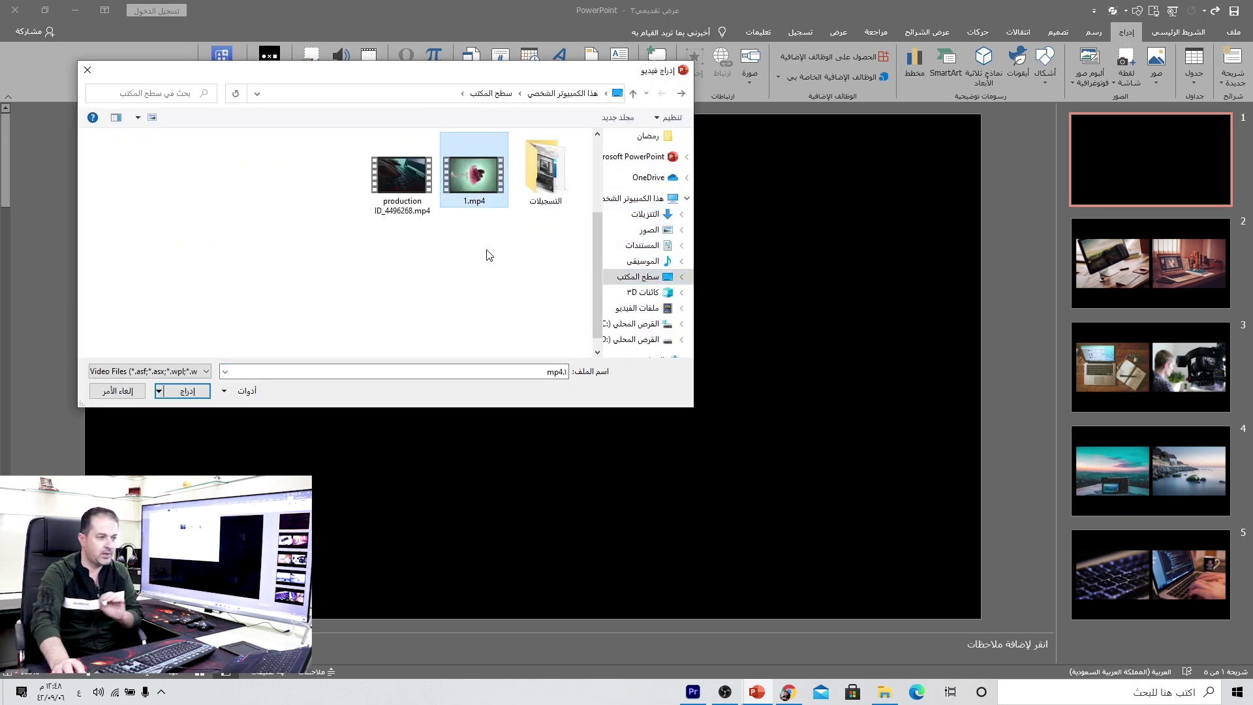
click(187, 390)
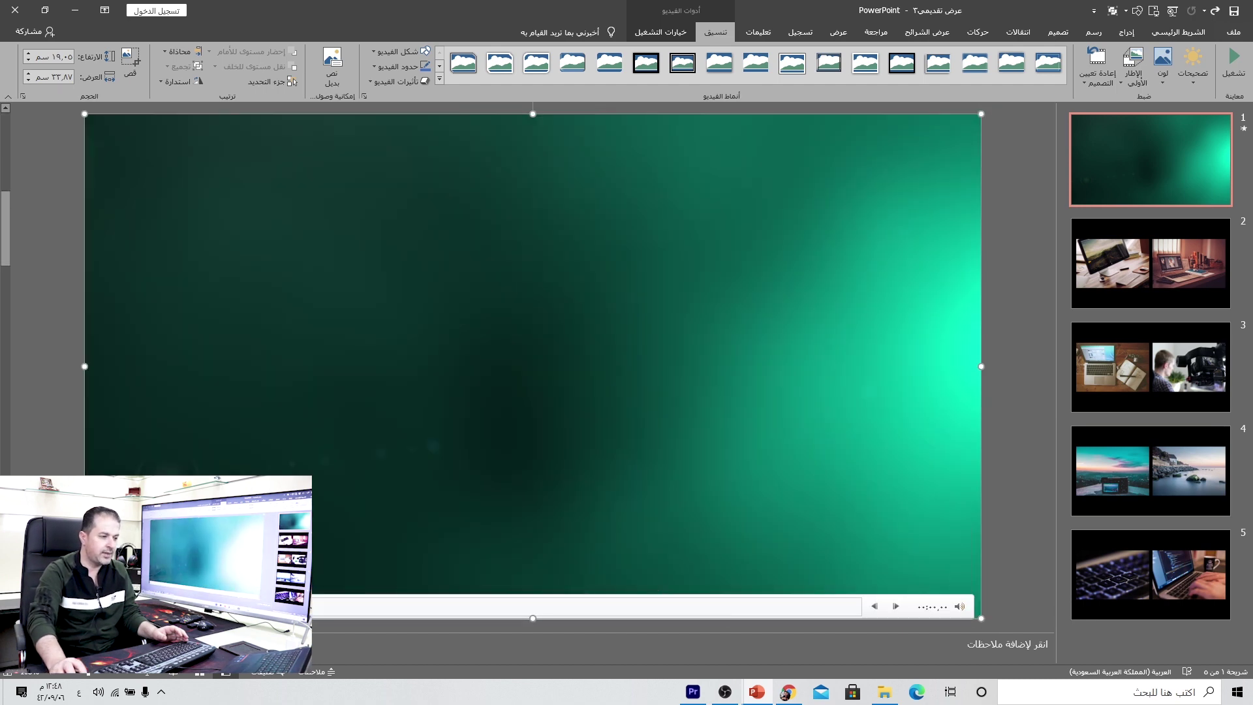
Play and pause the 1.mp4 preview, then scrub to its end to see the logo reveal
key(alt+p)
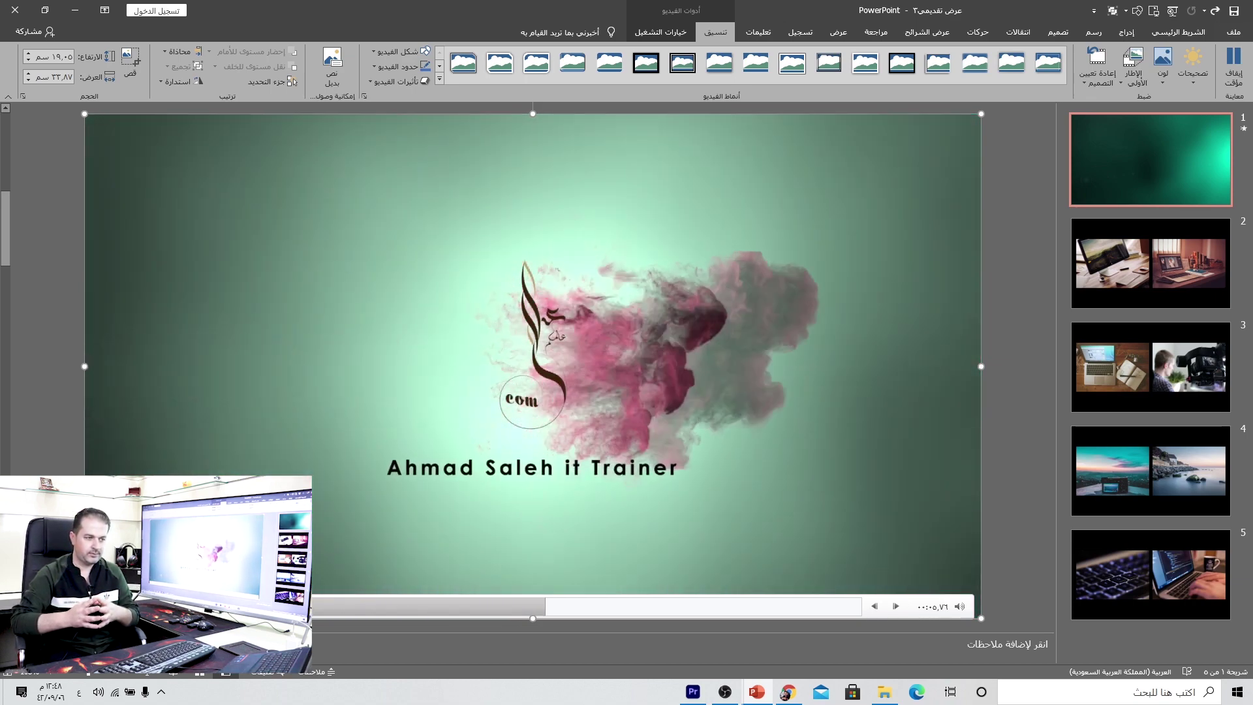
key(alt+p)
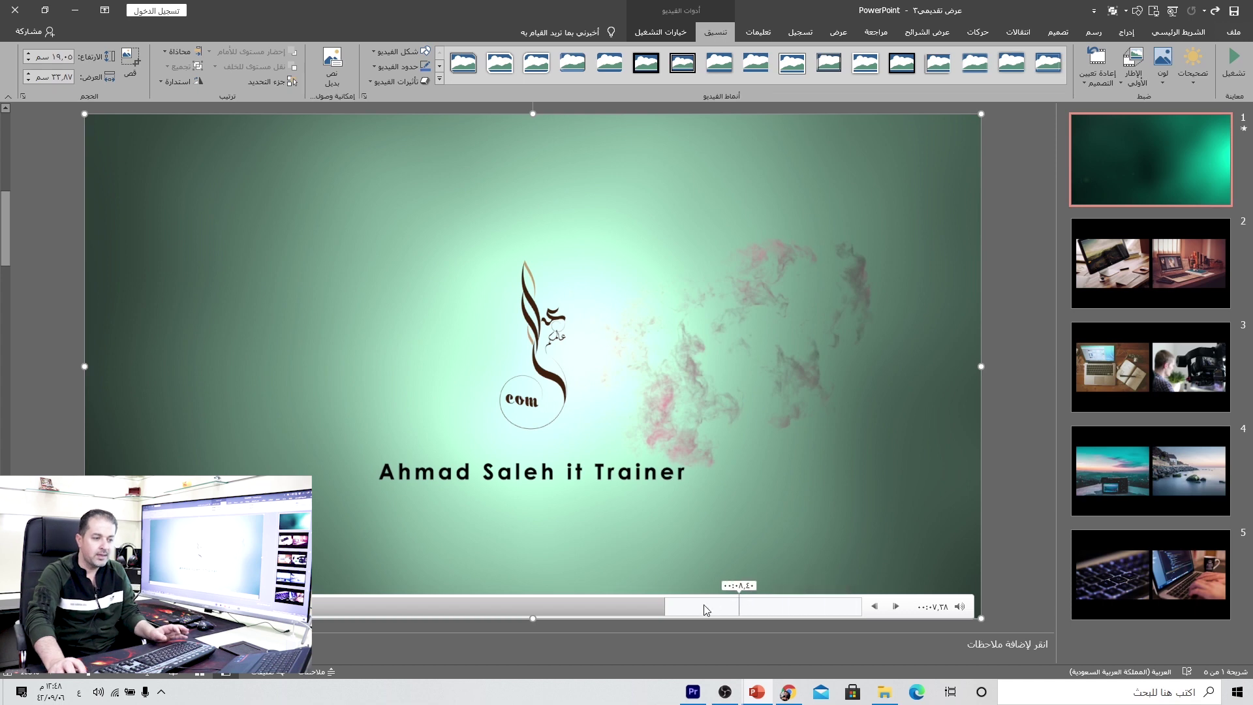
drag(663, 610, 867, 613)
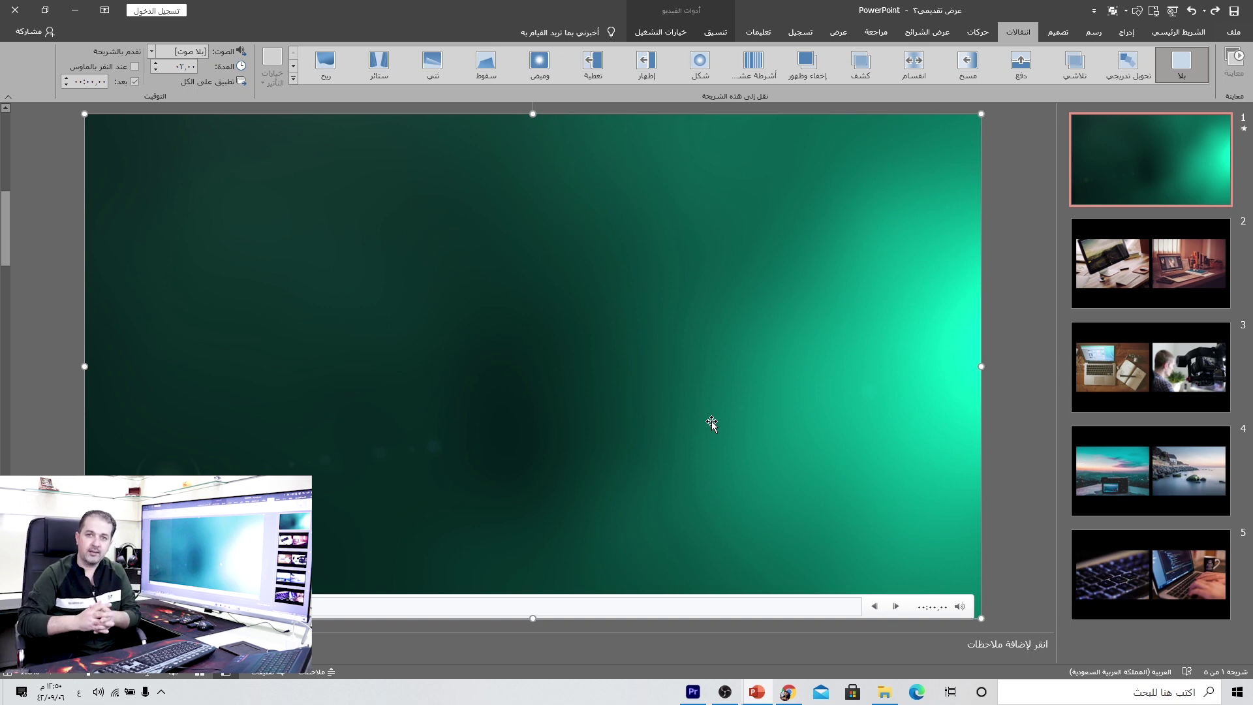
right_click(739, 351)
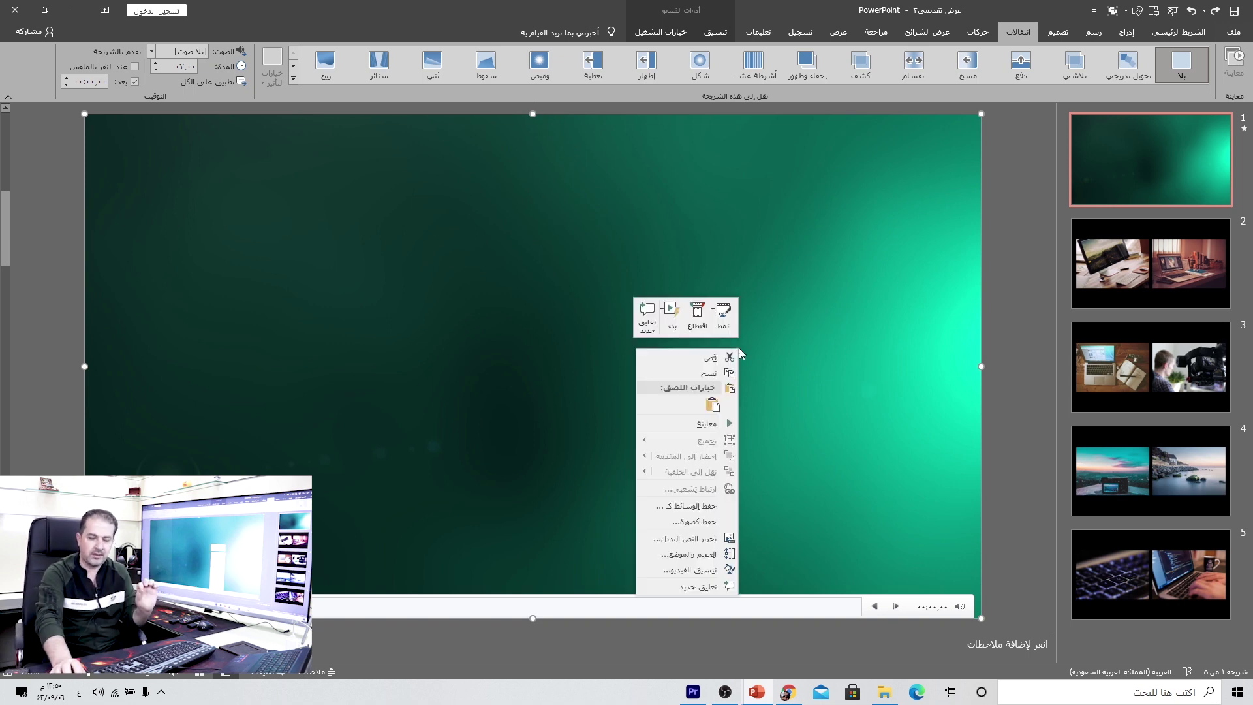
click(697, 312)
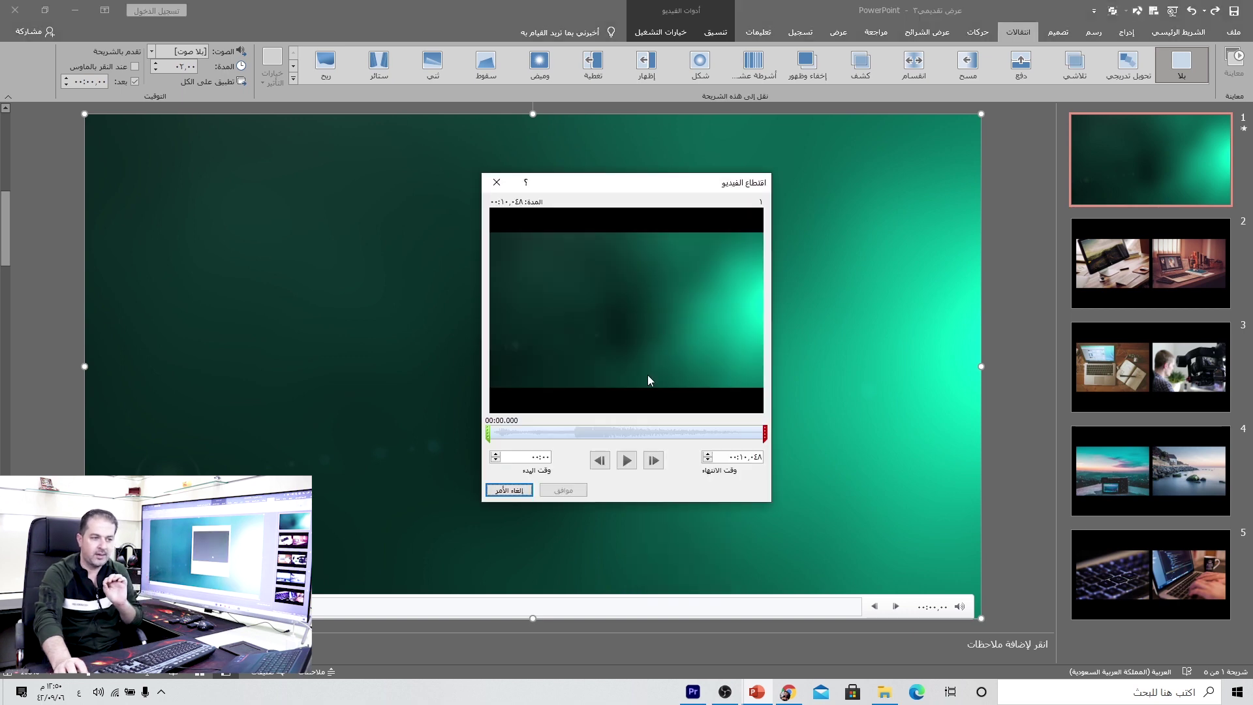
click(727, 456)
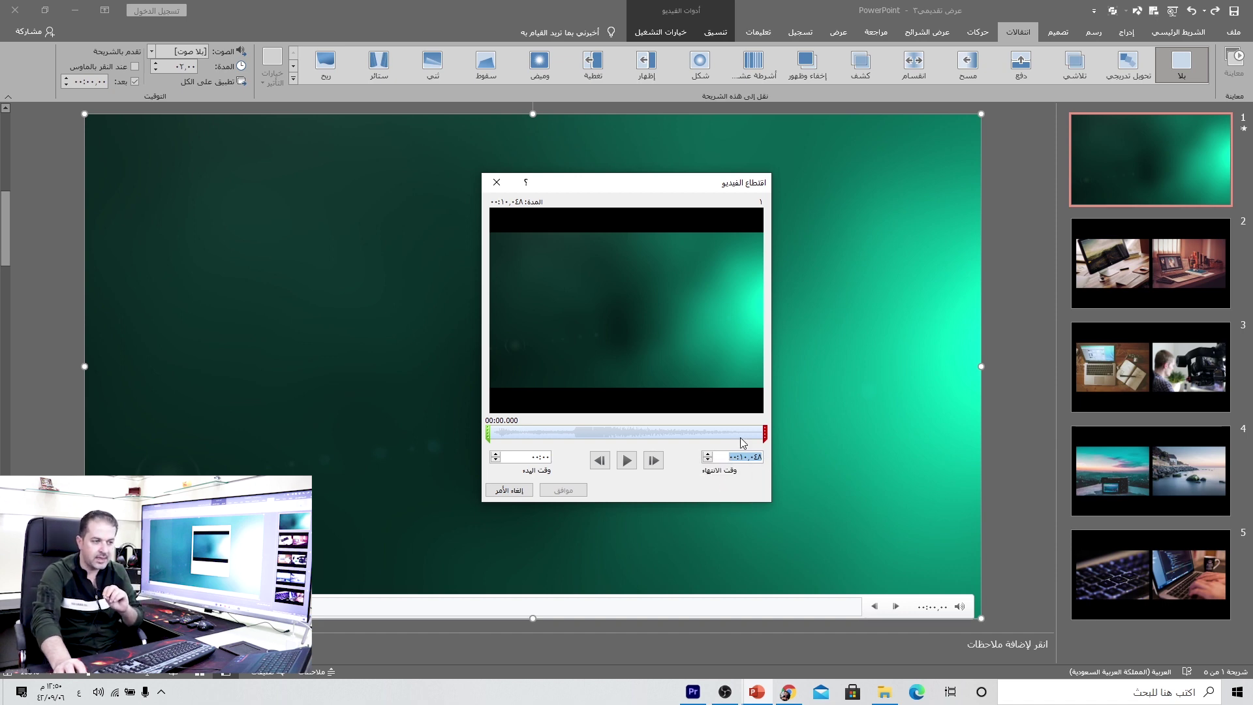
click(512, 490)
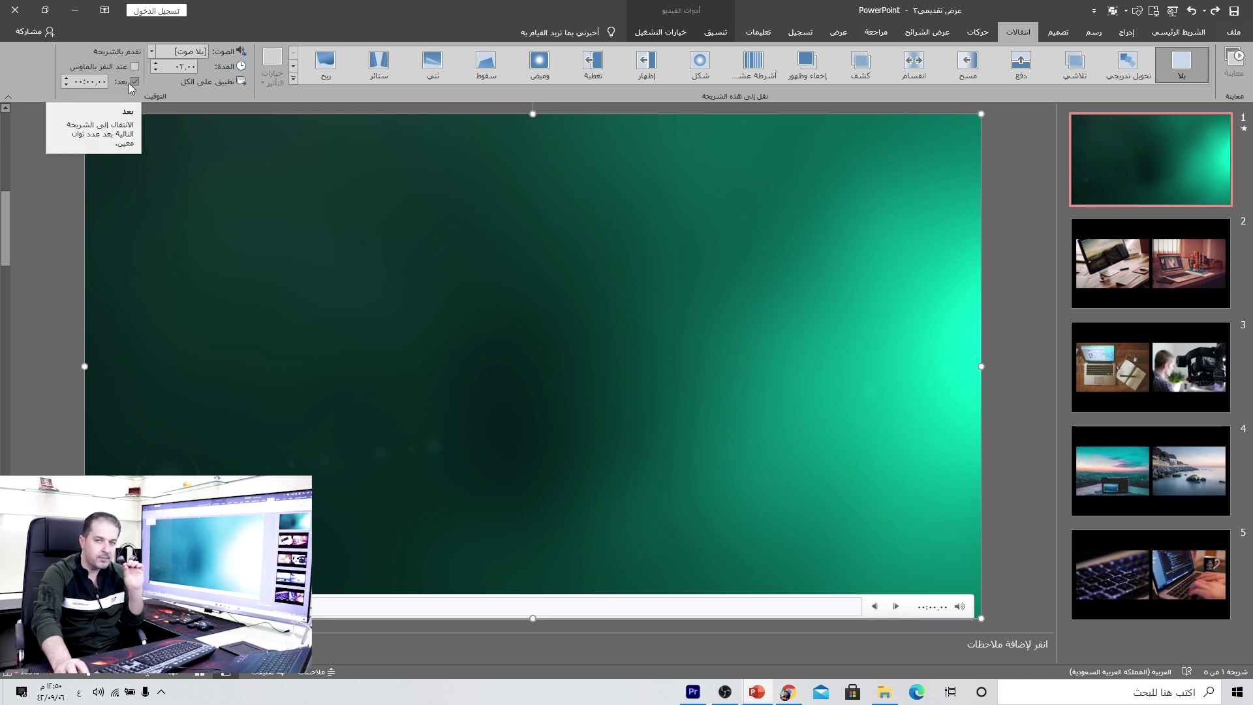
Set the title slide to auto-advance after 00:10.05 and apply a 0.70-second Fade transition
click(89, 83)
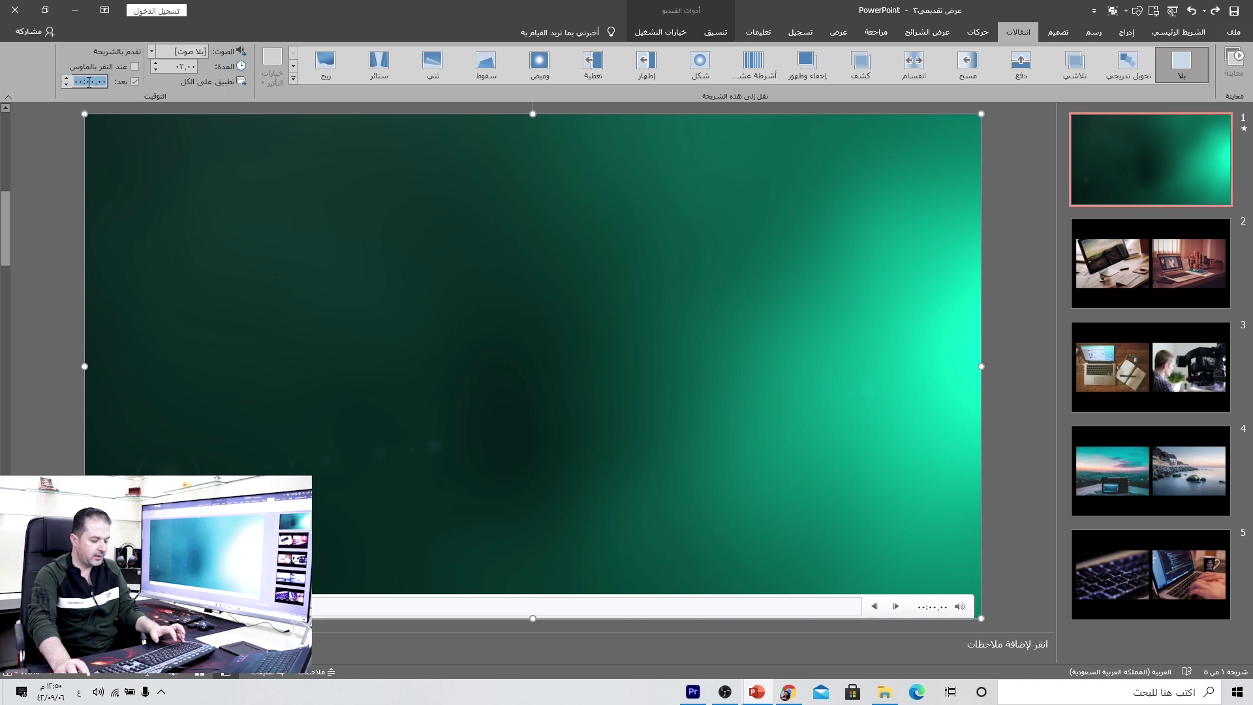
text(10)
key(Return)
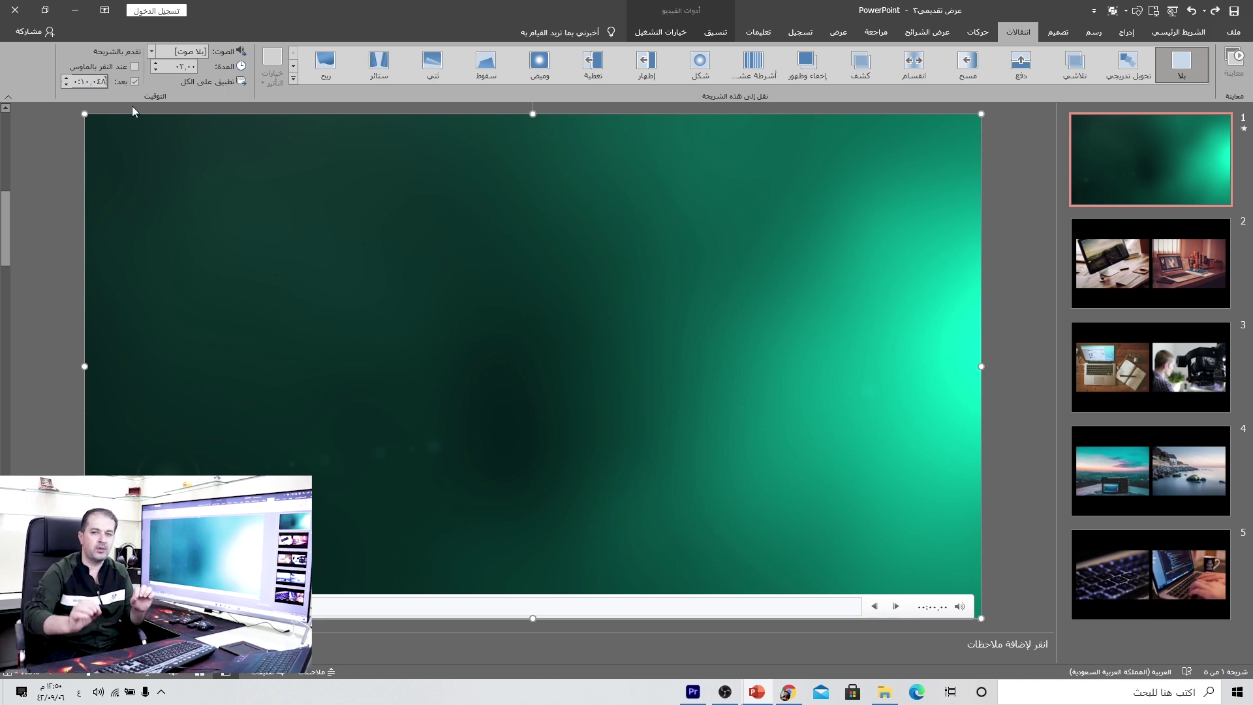
key(Return)
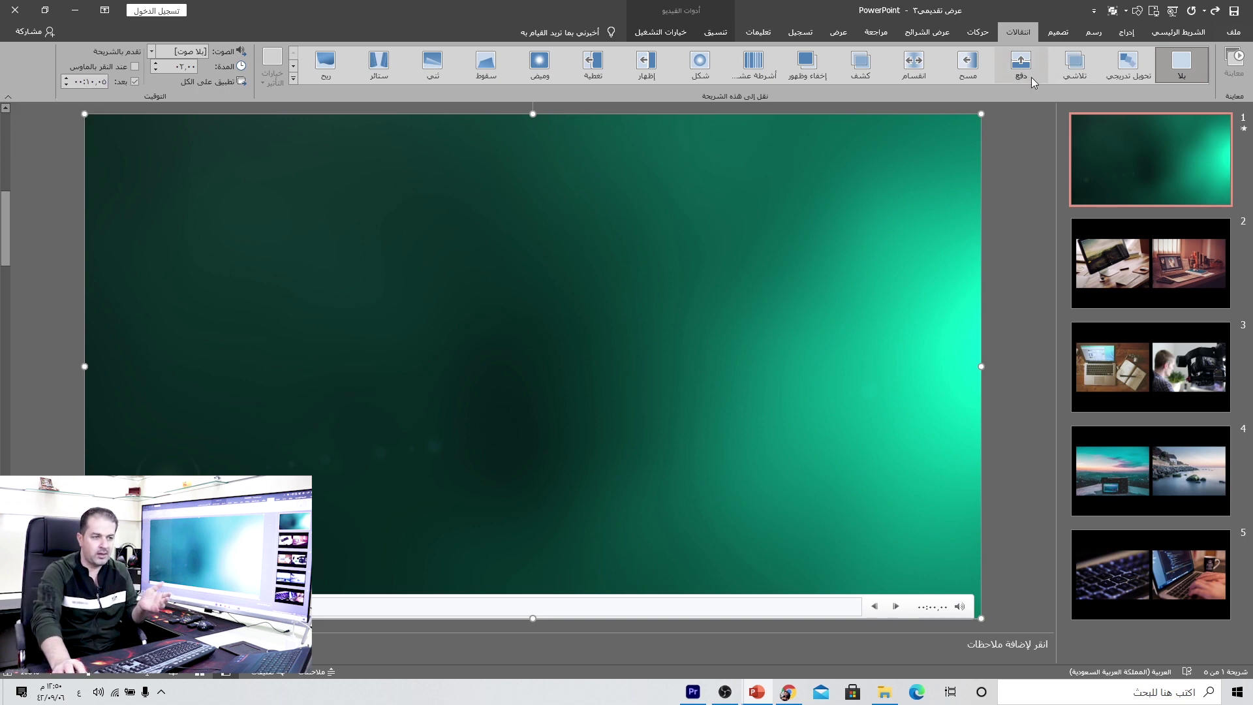
click(1074, 63)
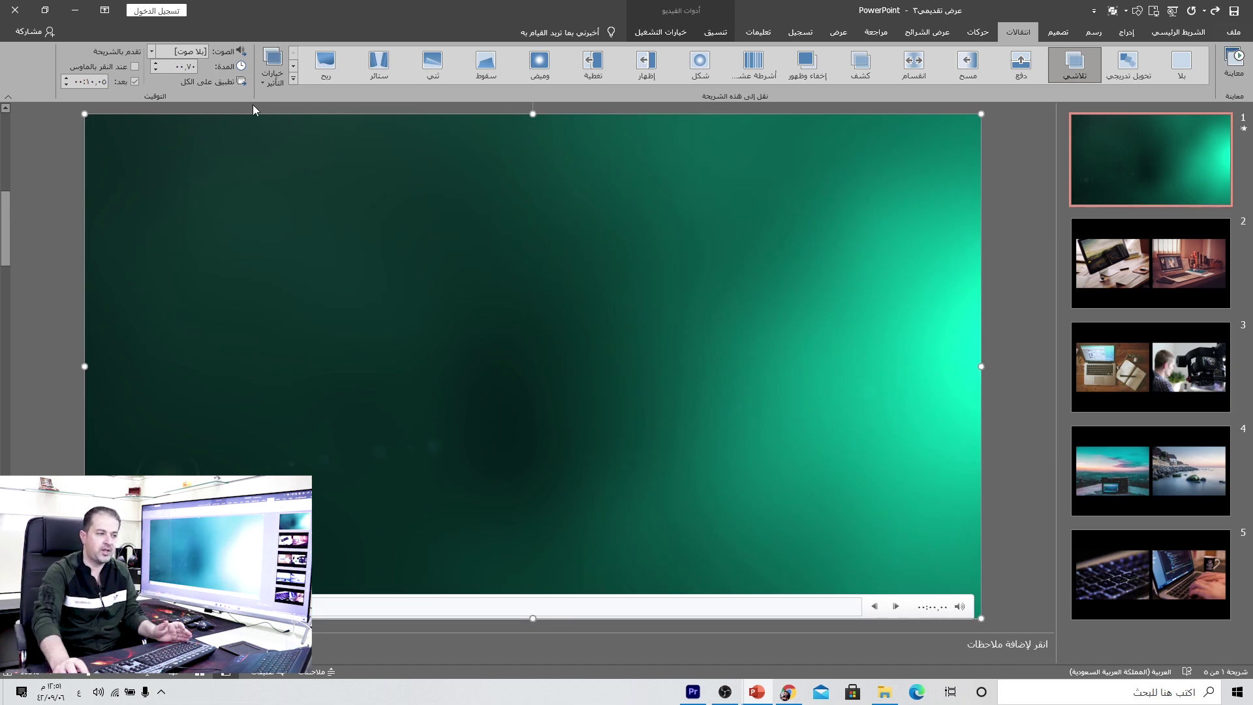
Give slides 2 through 5 the 0.70-second Fade transition, then reselect slide 2 alone
click(1150, 273)
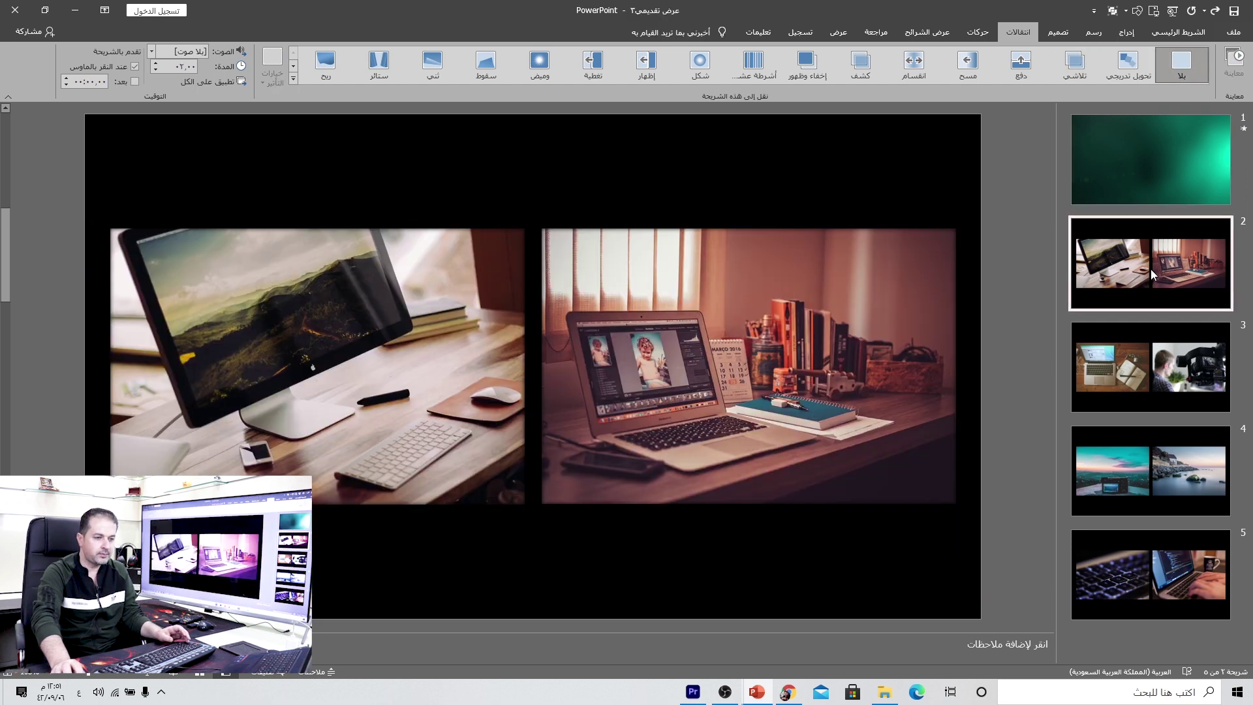
shift+click(1150, 574)
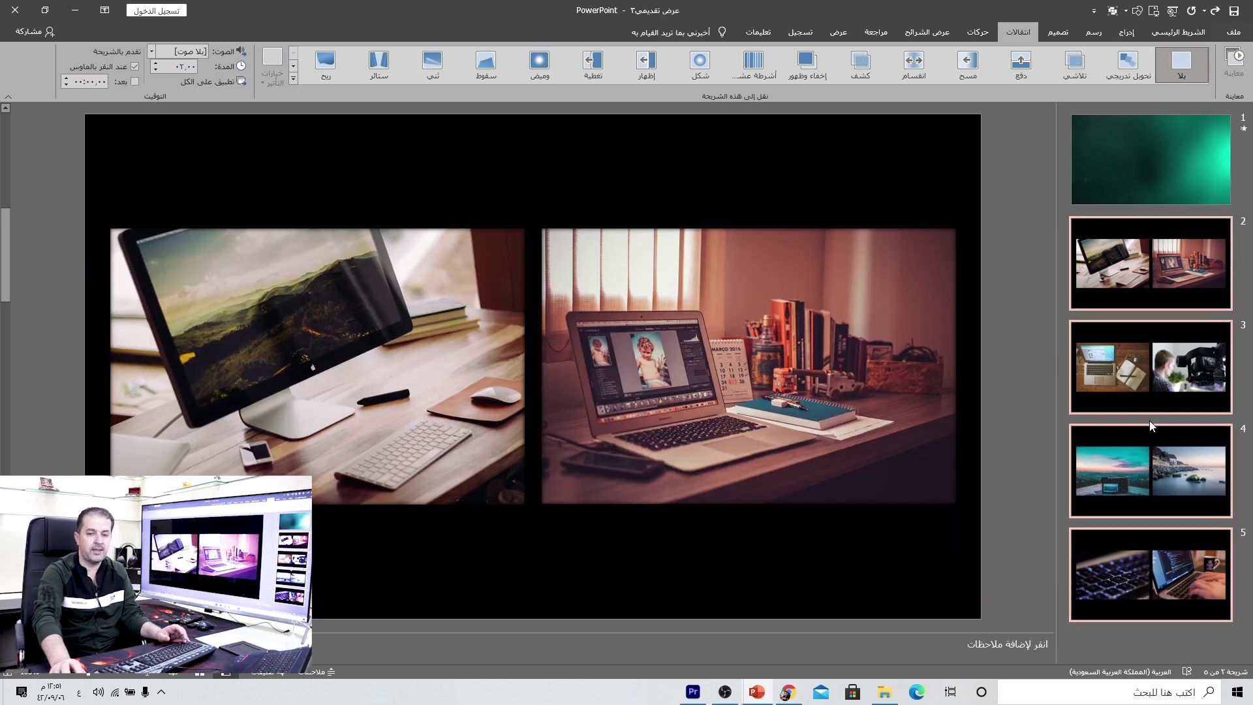
click(1075, 64)
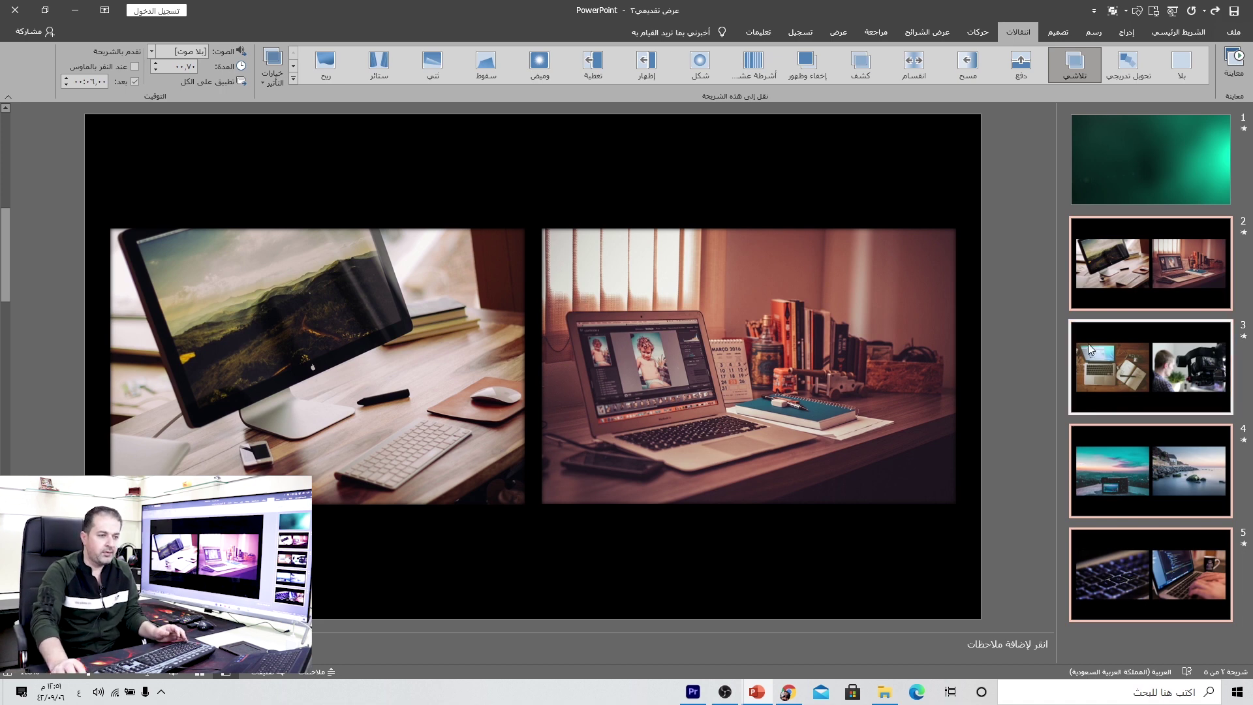
click(1108, 307)
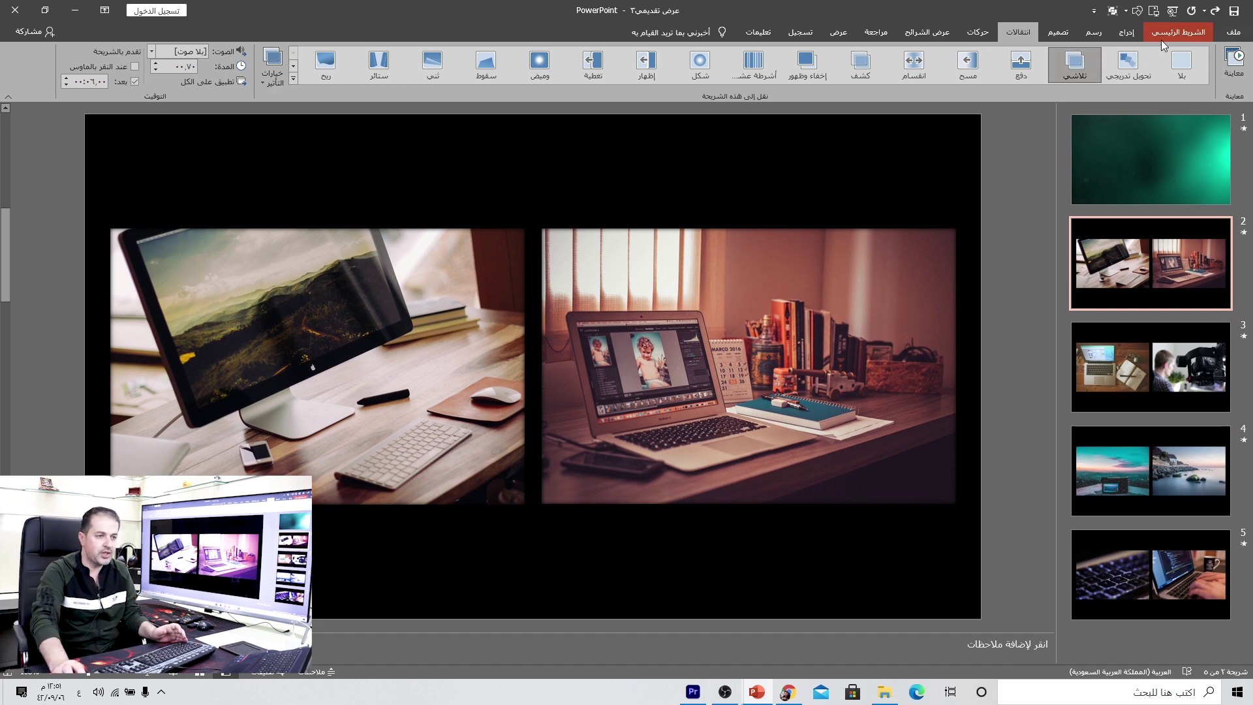
Add a white, centred, bold, enlarged 'Title' text box at the top of slide 2
click(1126, 32)
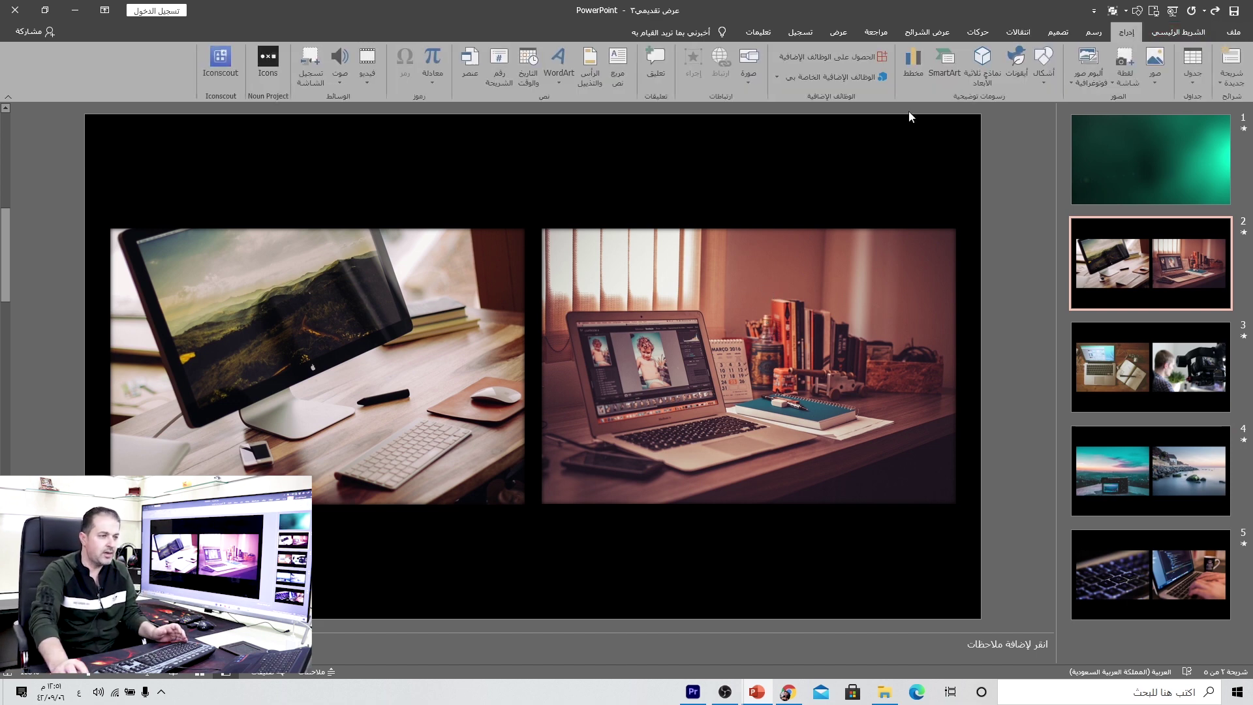
click(615, 85)
drag(579, 129, 746, 188)
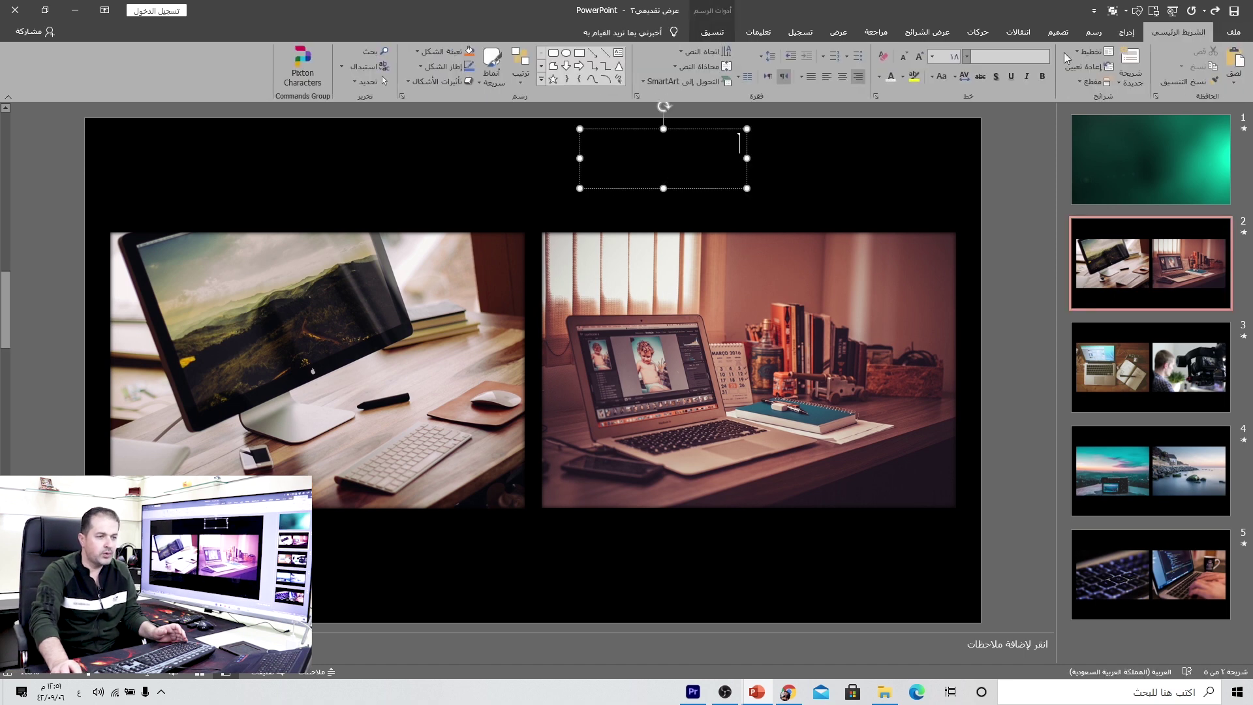
click(881, 77)
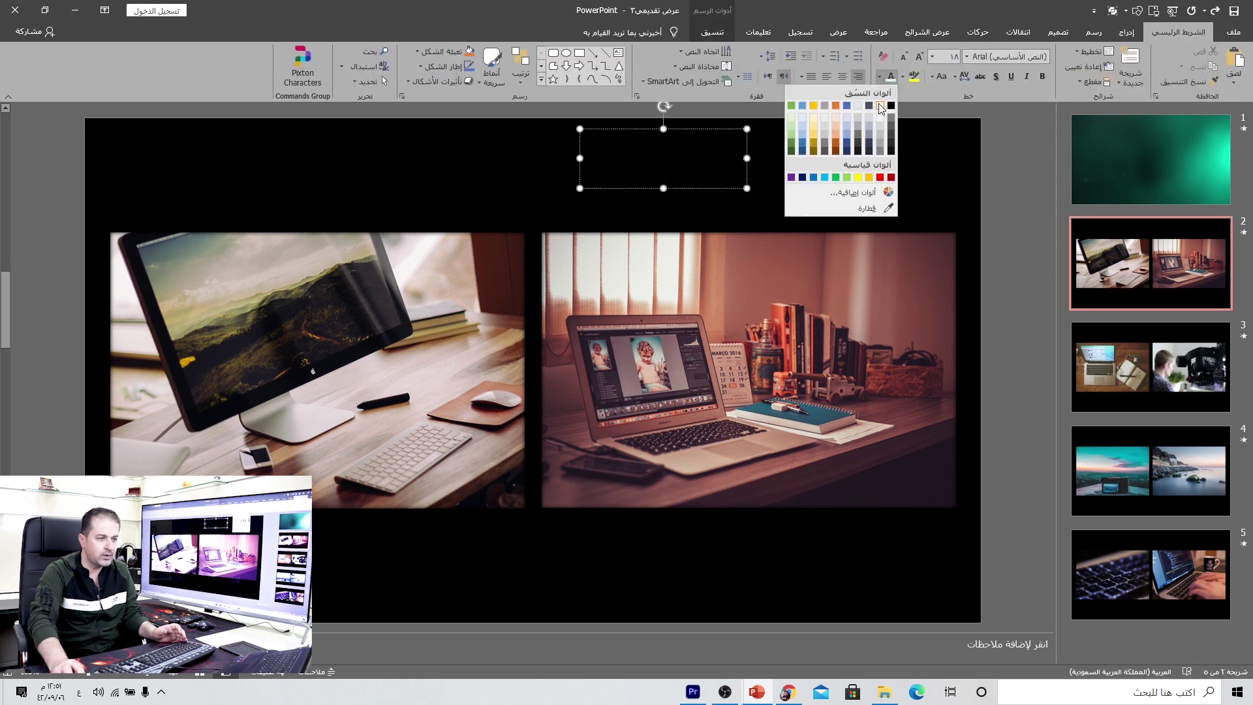
click(881, 105)
key(alt+shift)
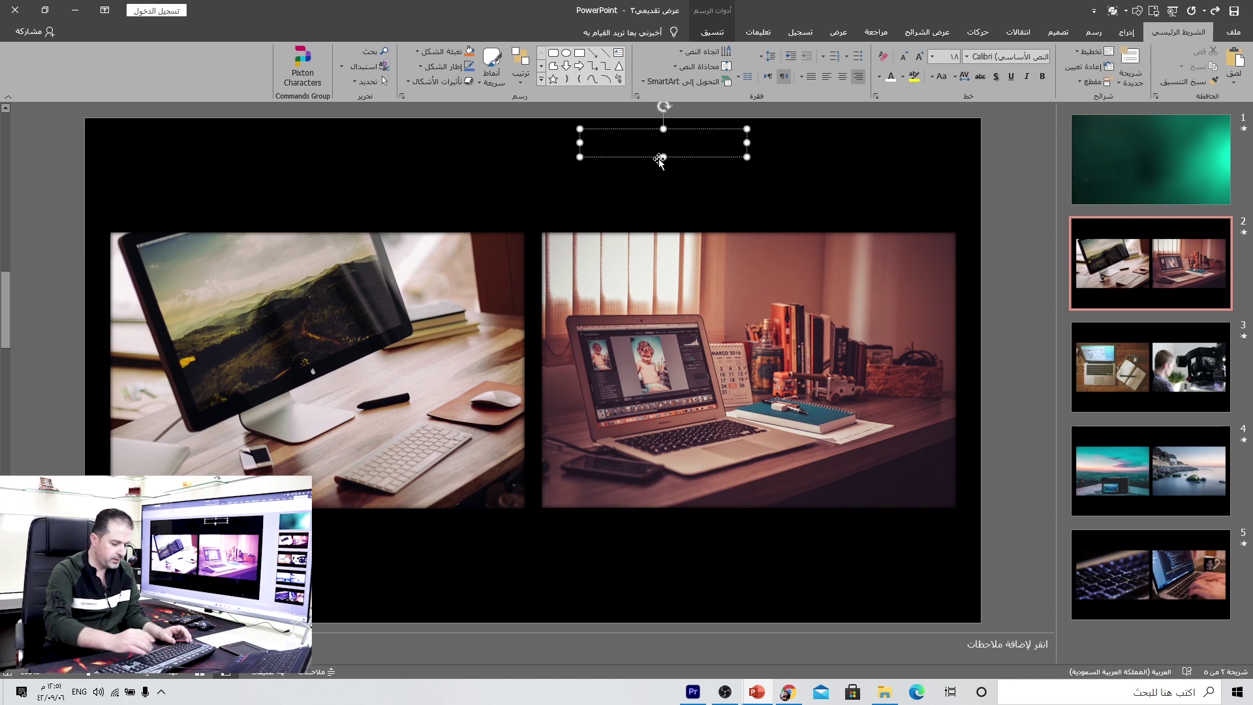
text(Title)
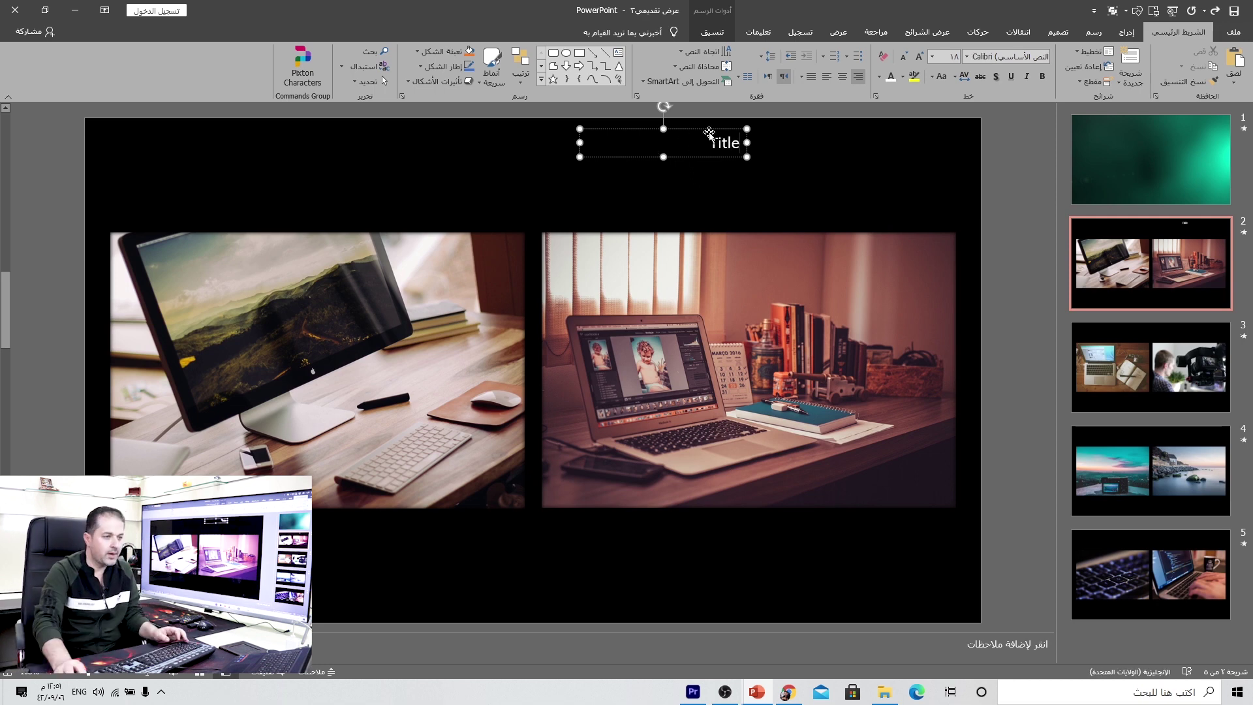
click(713, 129)
click(842, 77)
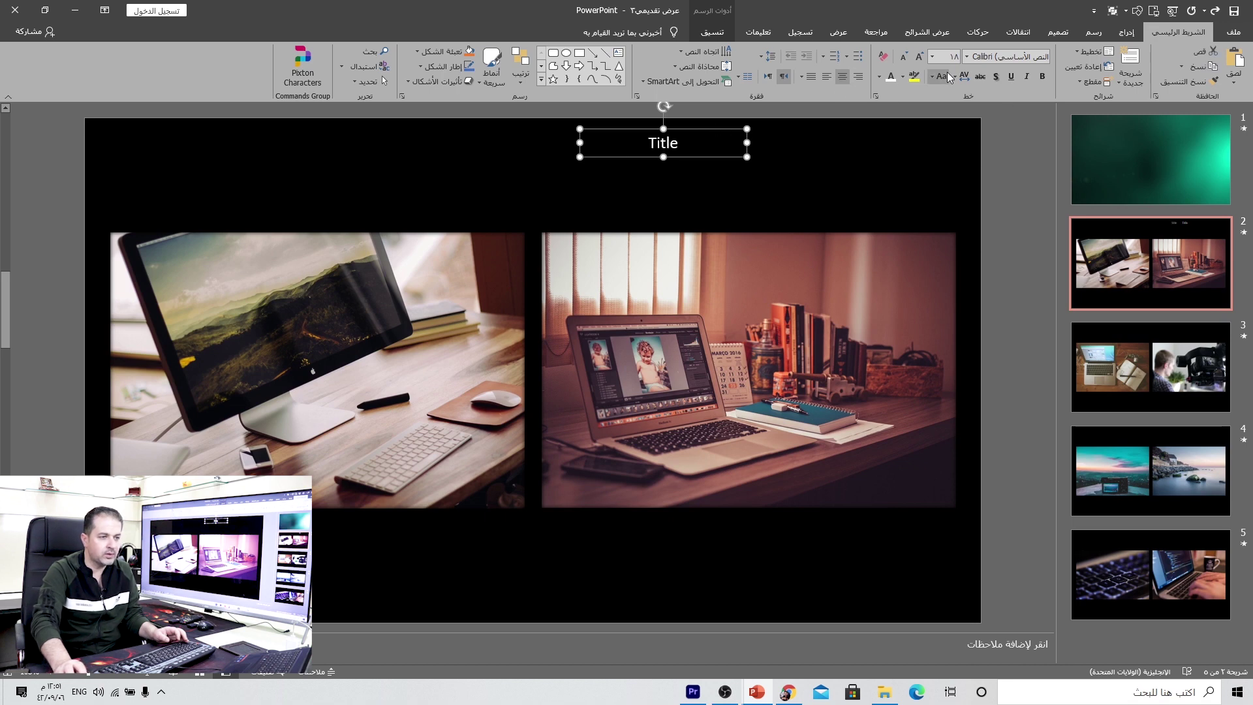
key(ctrl+b)
click(920, 57)
click(919, 57)
click(919, 57)
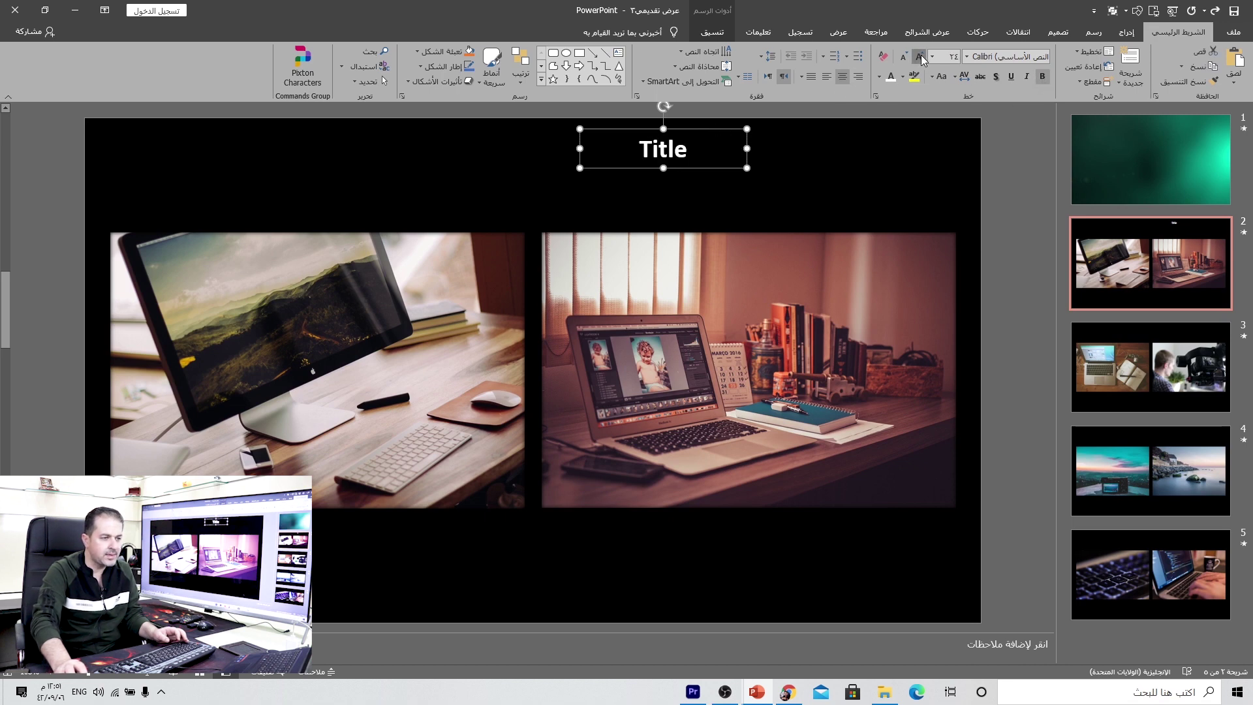
click(919, 58)
click(919, 58)
Copy the Title box to the bottom left and move the original partly off the left edge
drag(725, 130, 796, 177)
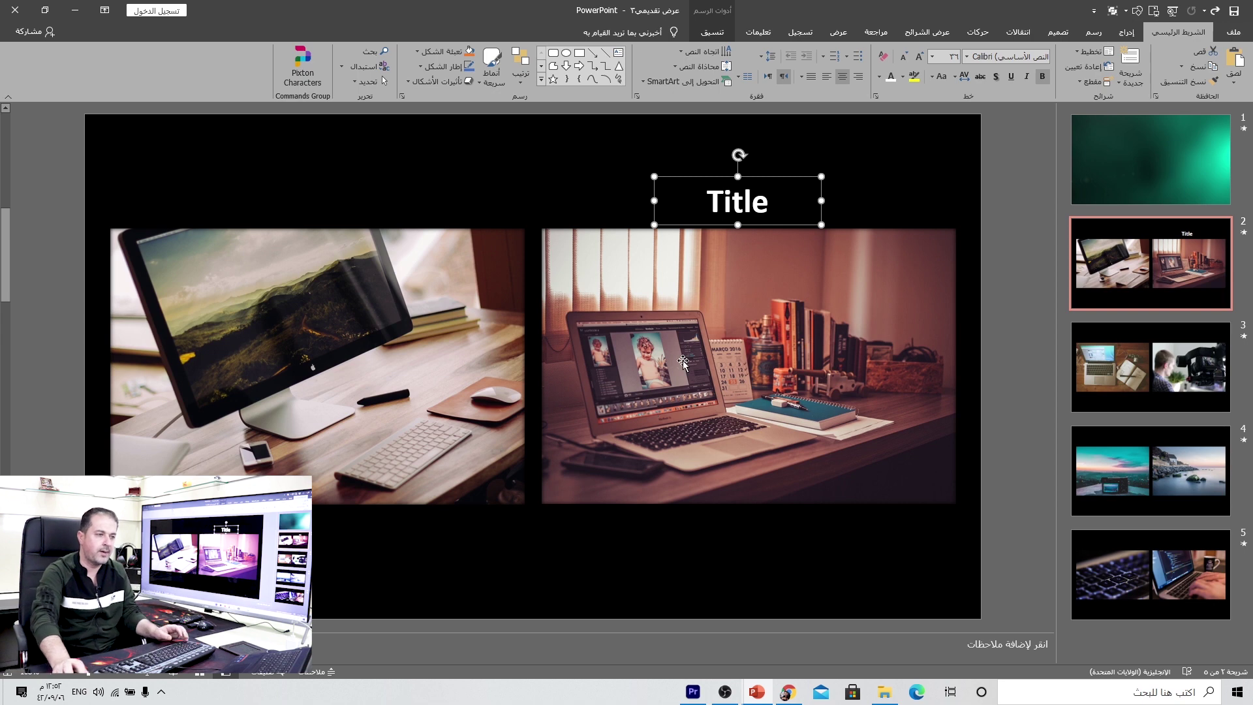
drag(707, 226, 259, 571)
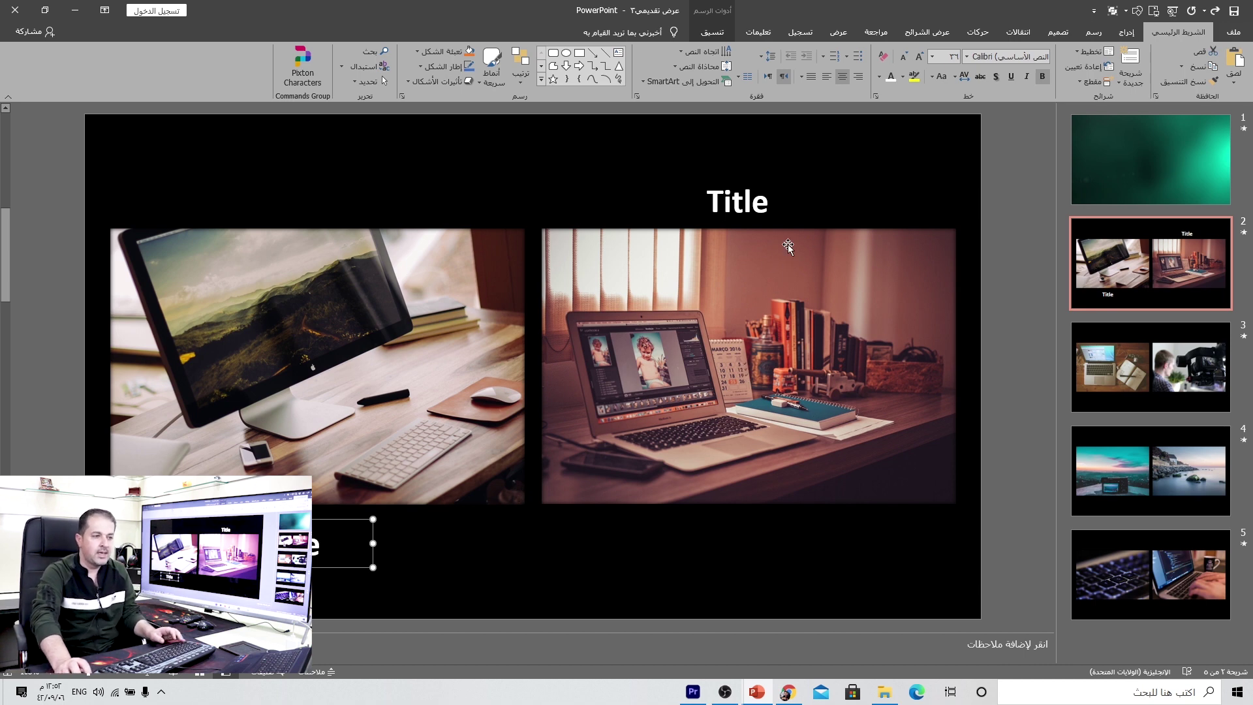
click(744, 202)
click(780, 179)
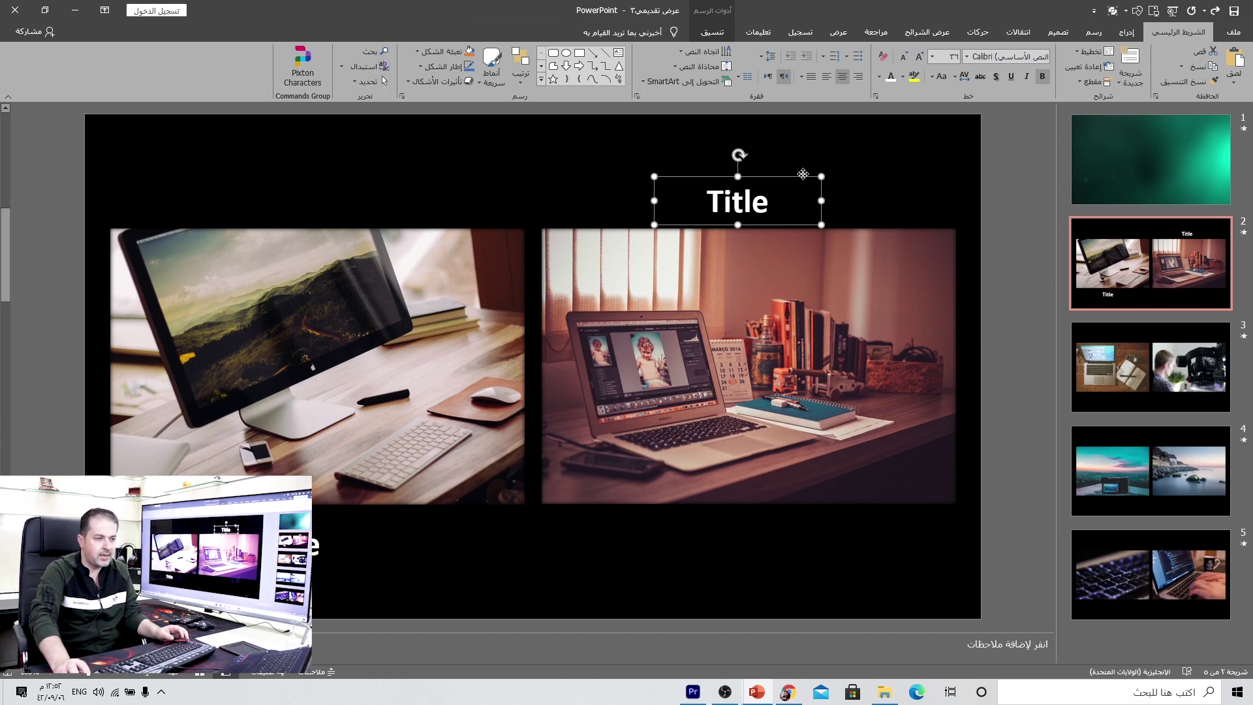
drag(802, 174, 109, 166)
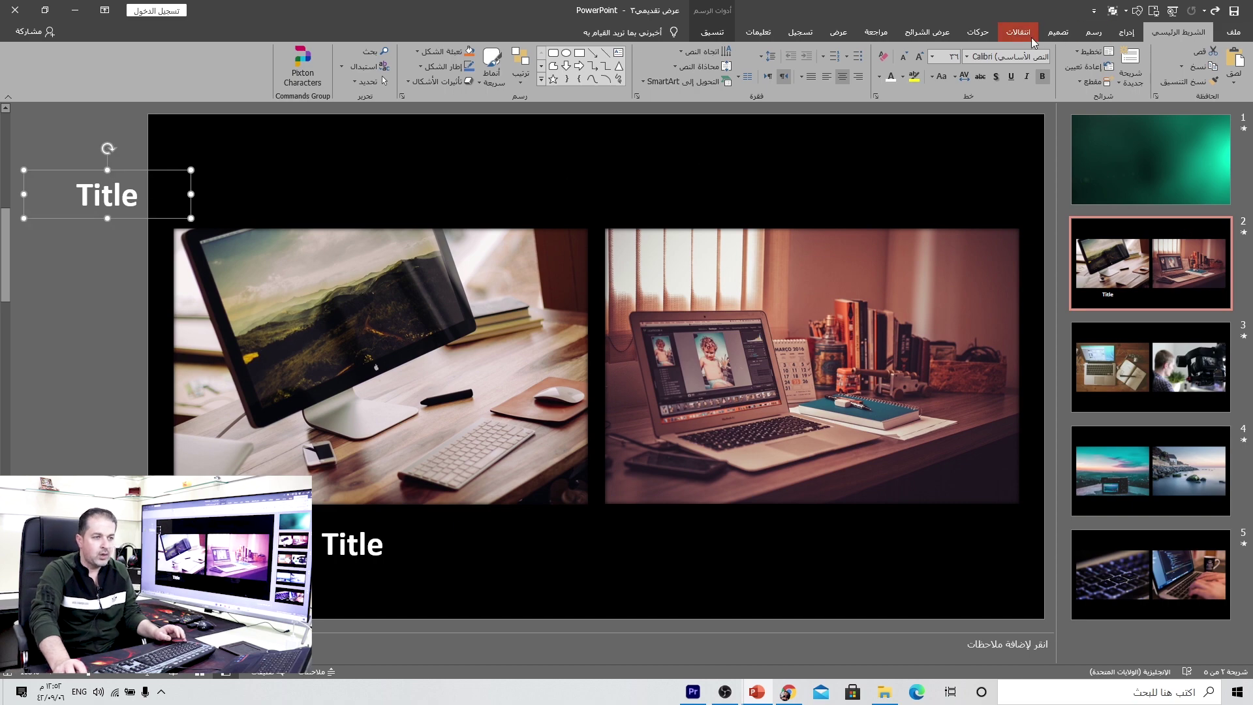
Give the off-slide Title a rightward Lines motion path running along the top to the upper right
click(977, 32)
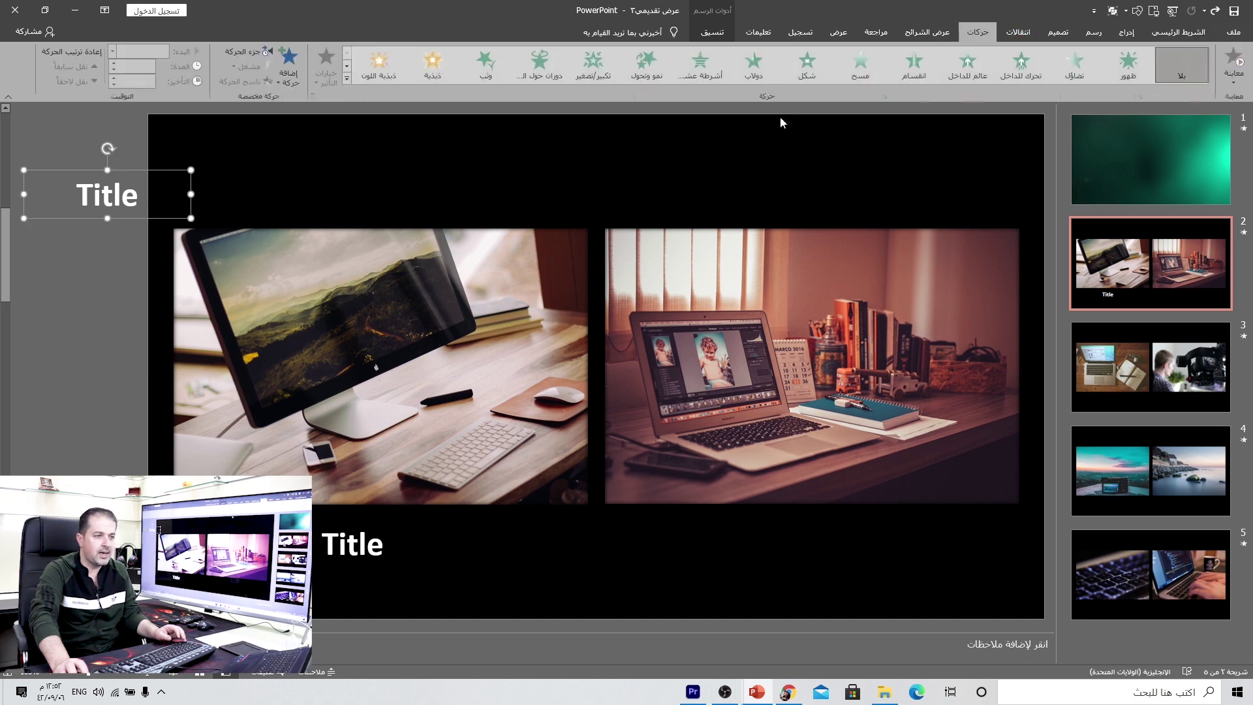
click(346, 81)
click(1178, 305)
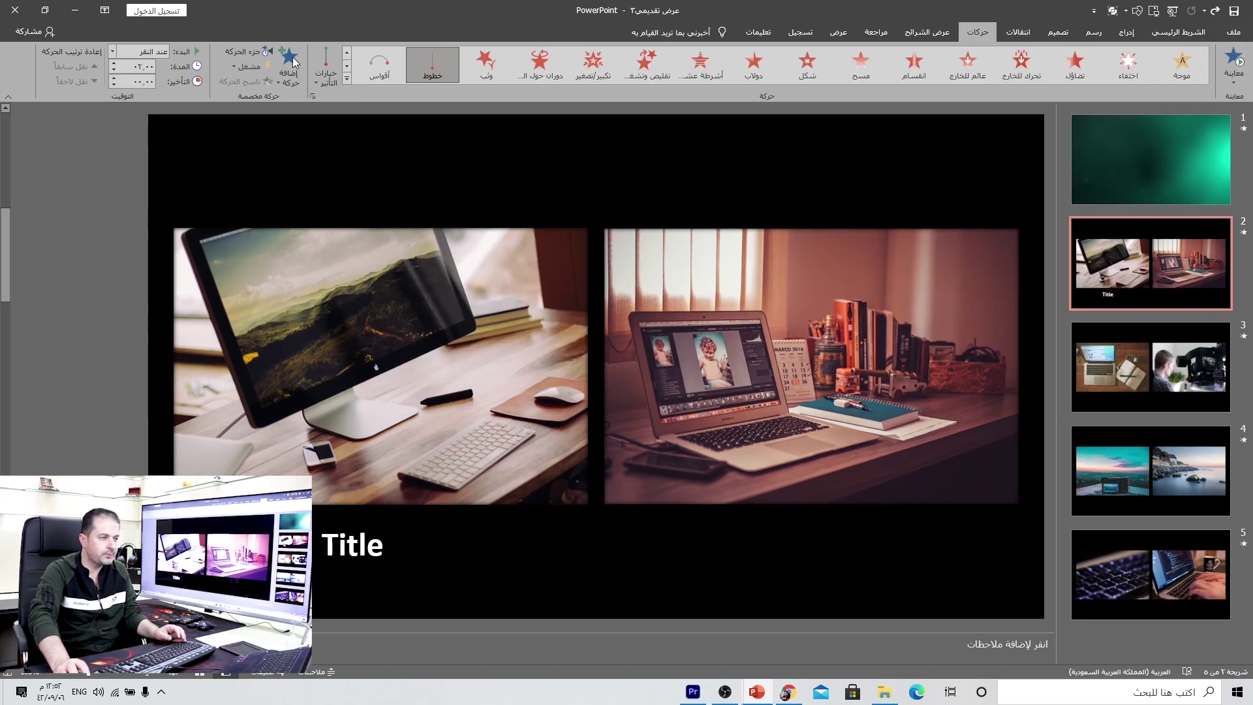
click(325, 68)
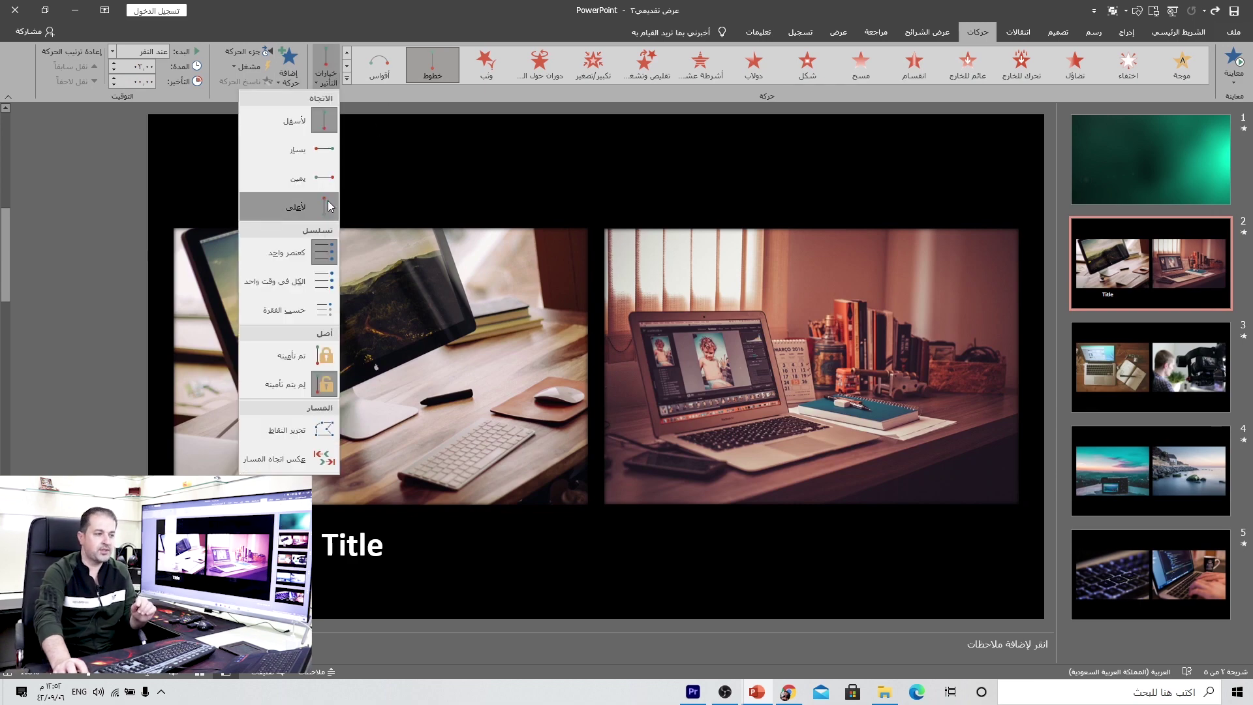
click(297, 178)
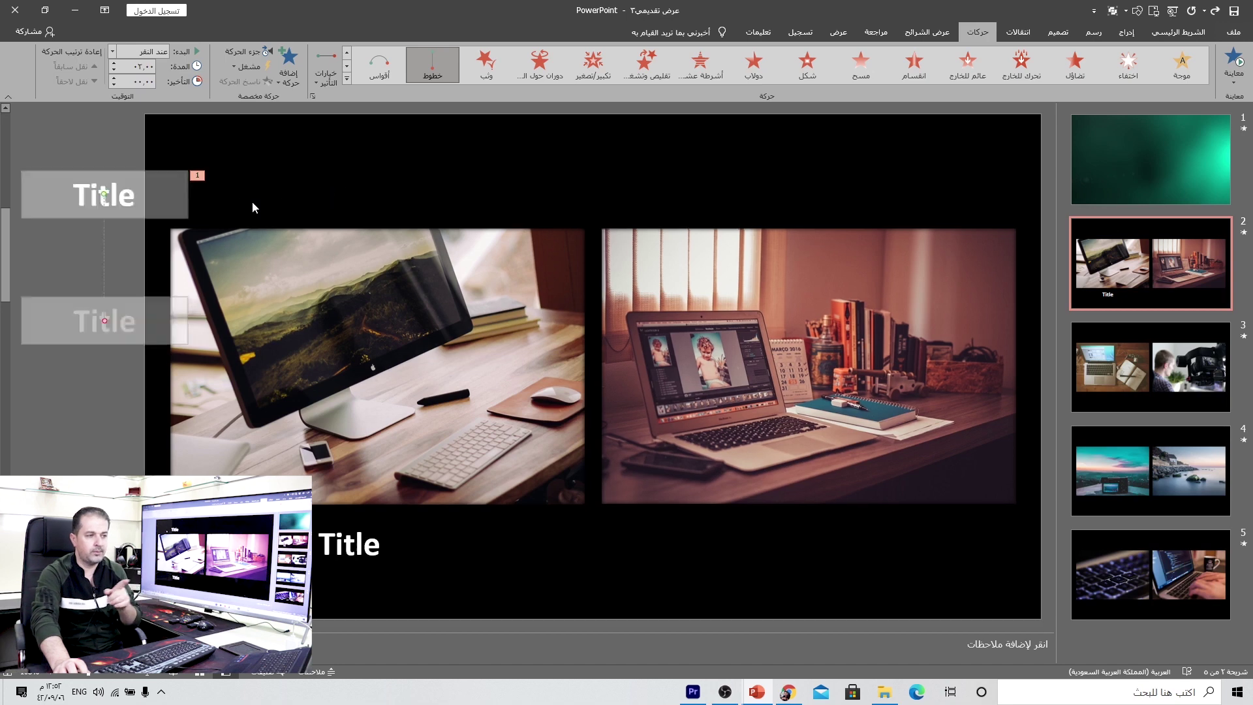
drag(104, 320, 329, 194)
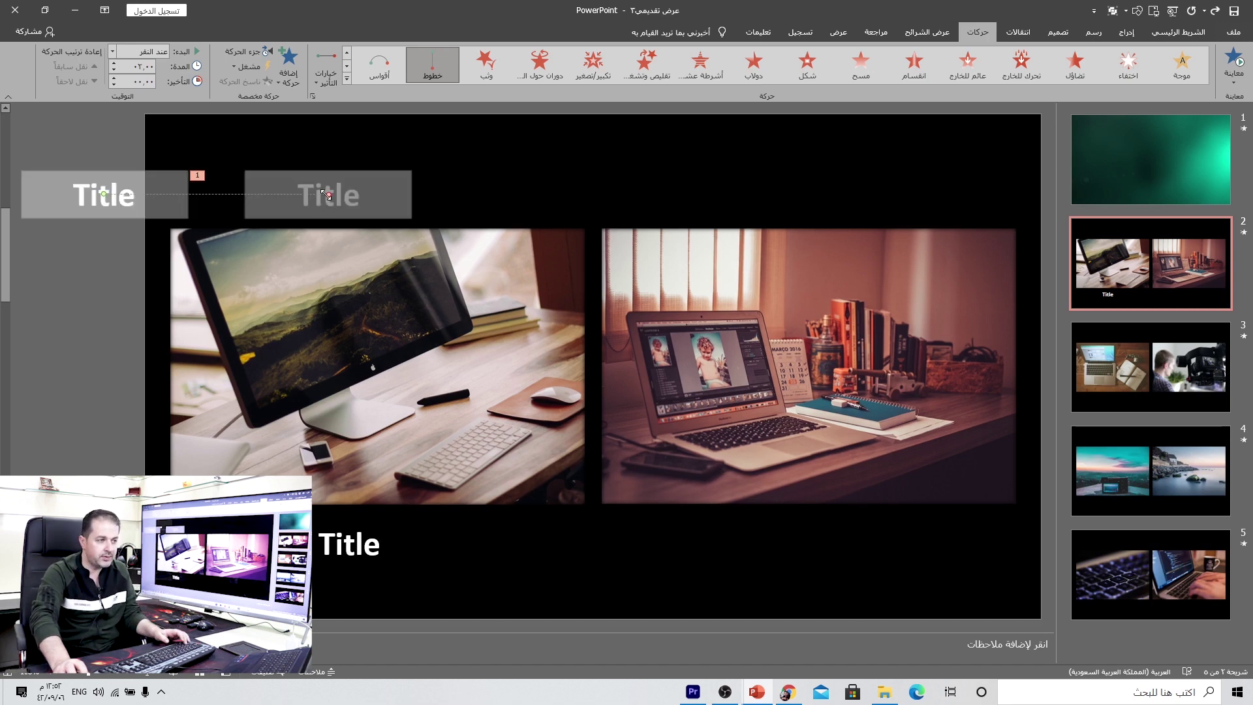
mouse_move(326, 194)
mouse_down()
mouse_move(800, 203)
mouse_move(927, 192)
mouse_up()
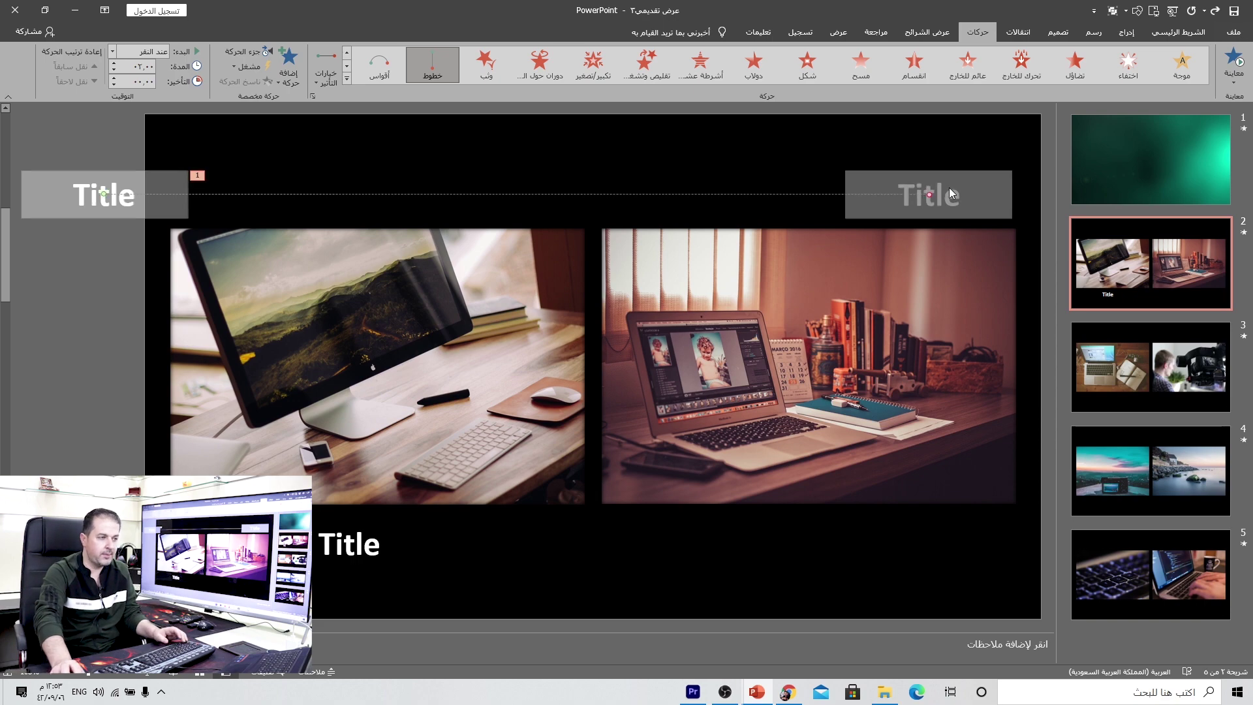
Start the Title motion With Previous, set bounce end to 1 and enable Auto-reverse
click(243, 52)
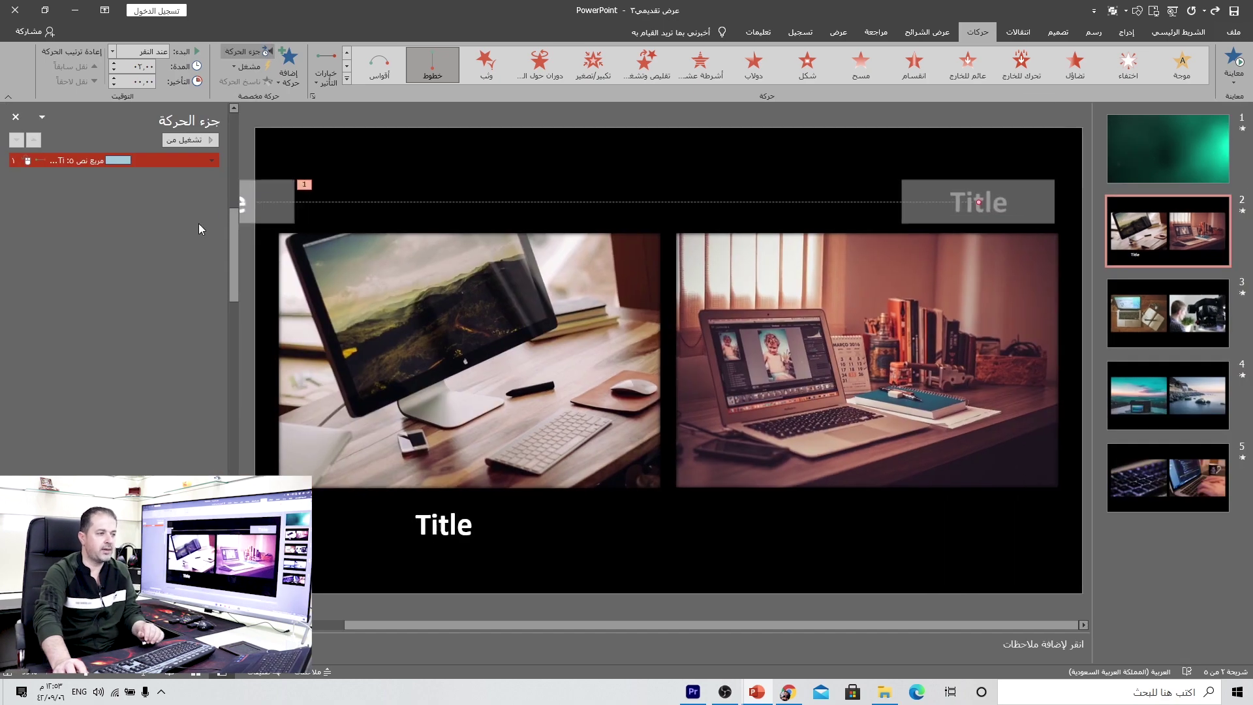
click(113, 52)
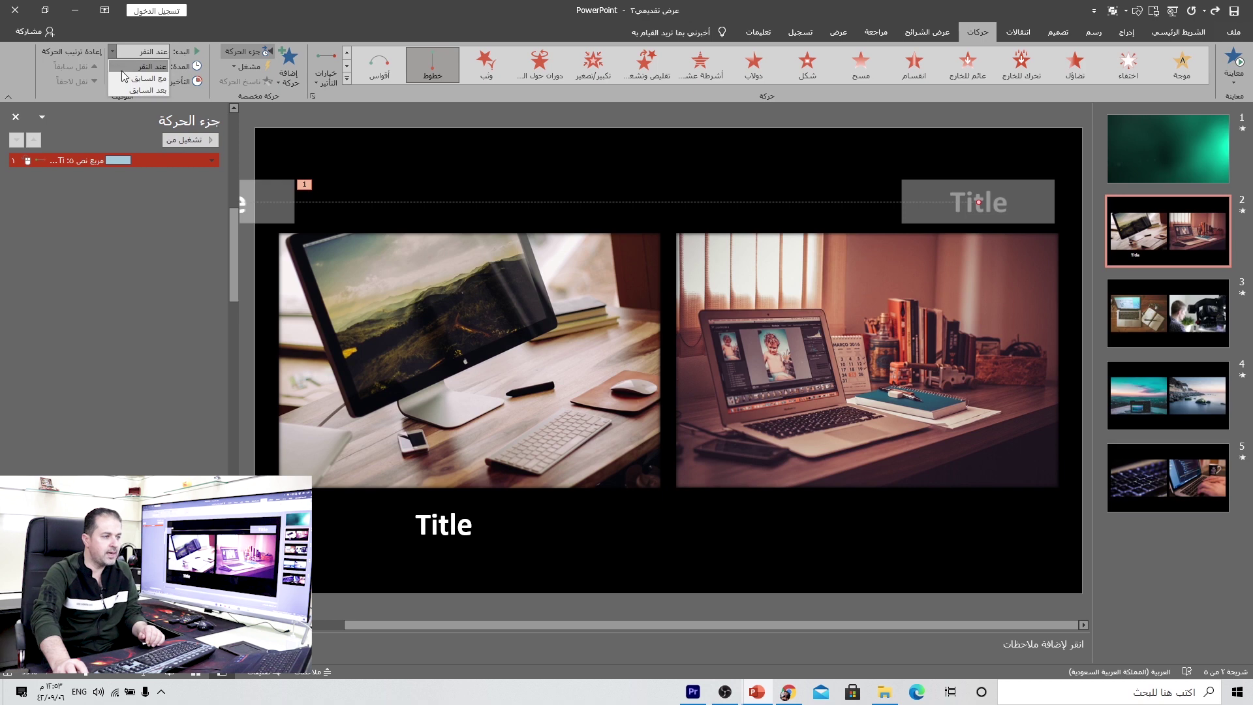
click(124, 77)
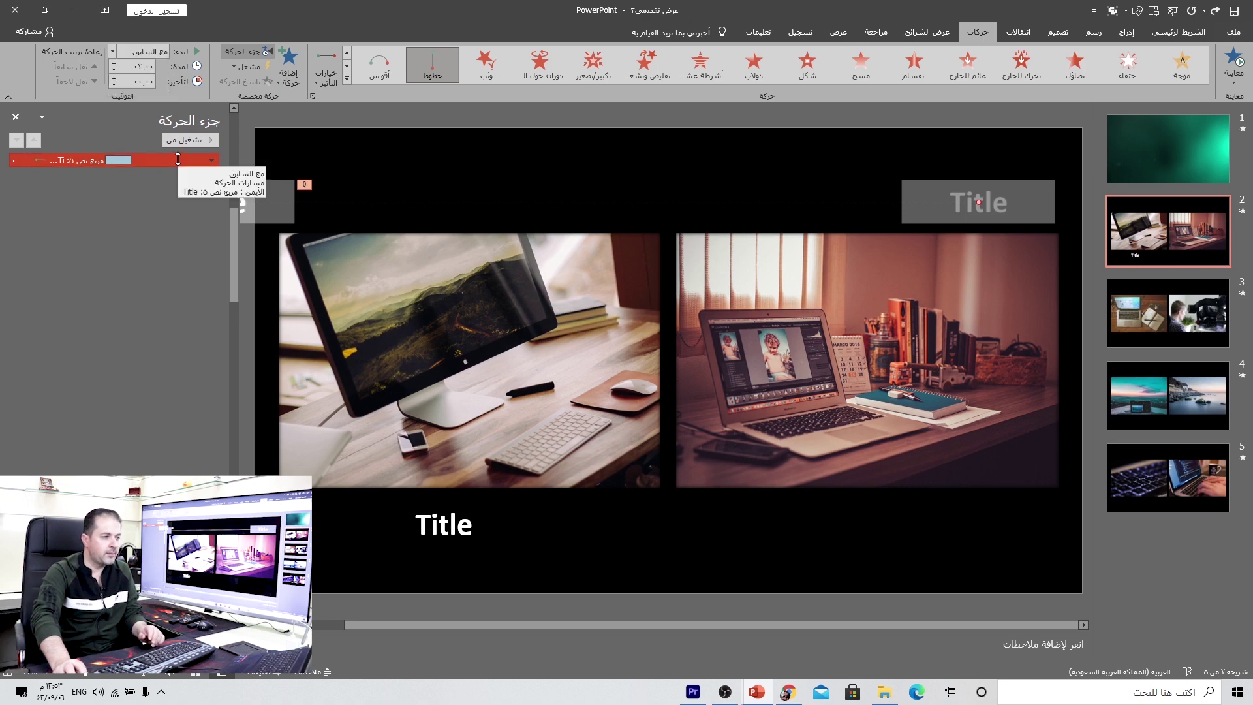
double_click(178, 160)
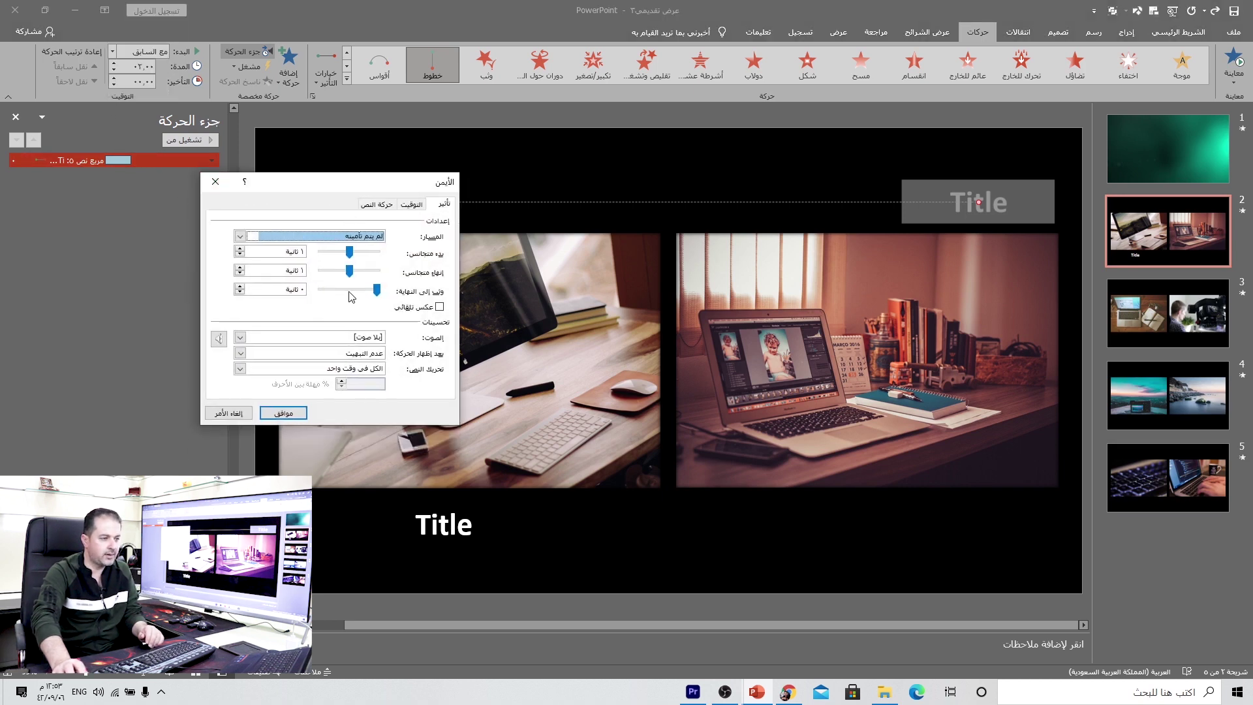
drag(376, 289, 343, 289)
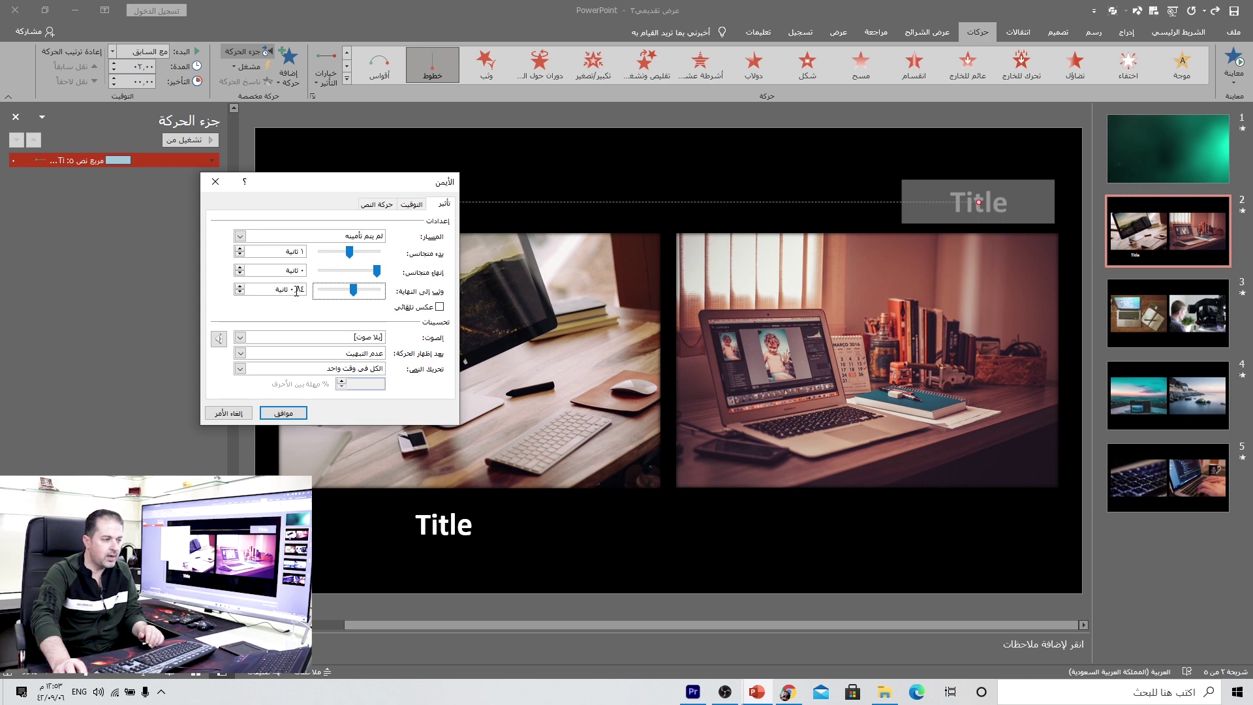
double_click(297, 291)
text(1)
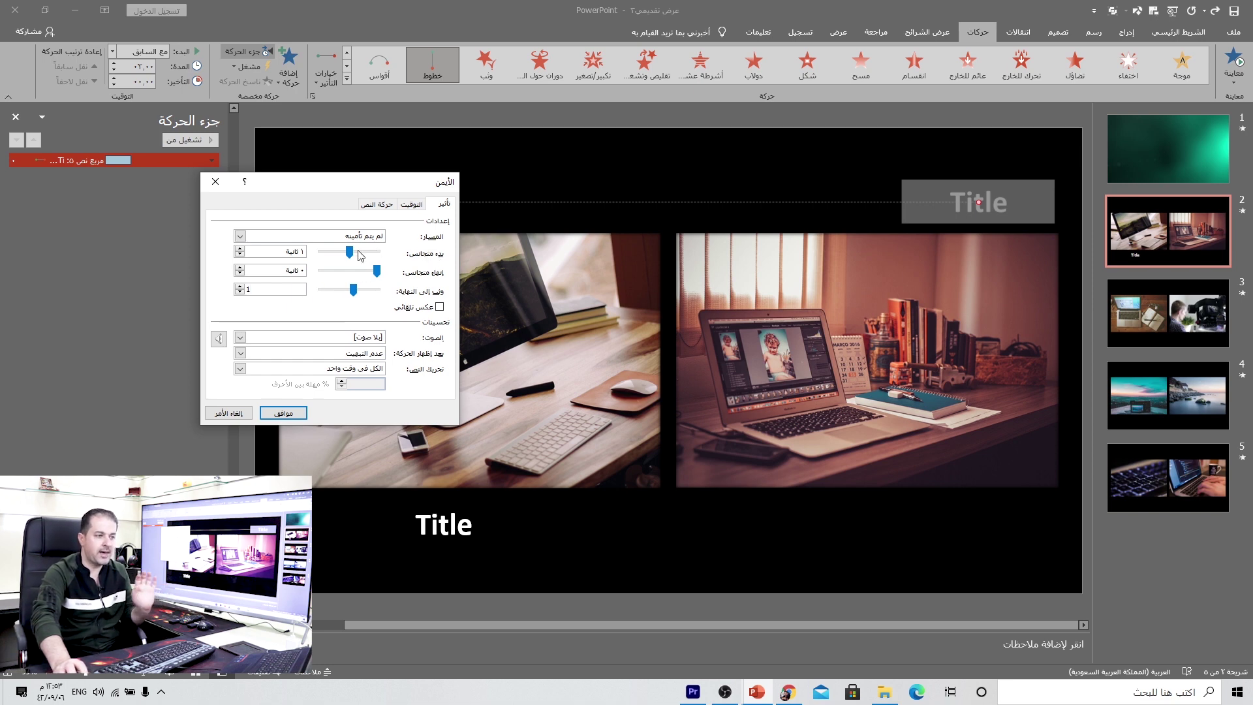
click(420, 309)
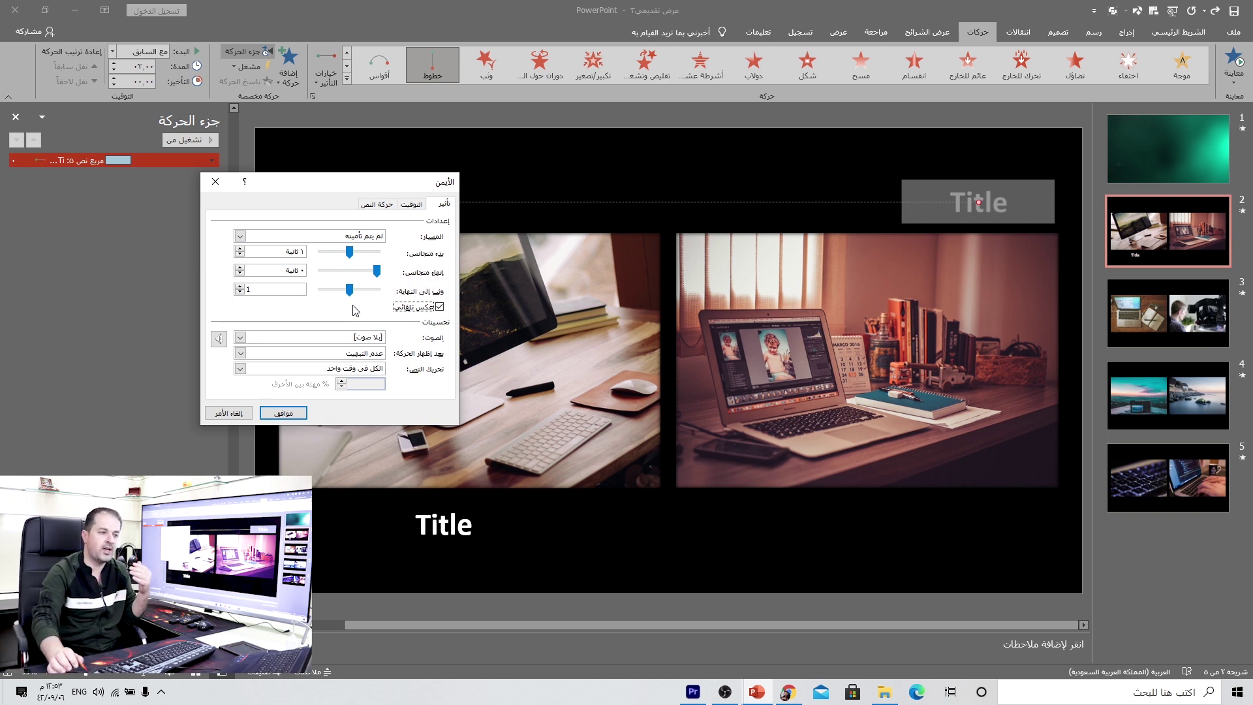
click(412, 204)
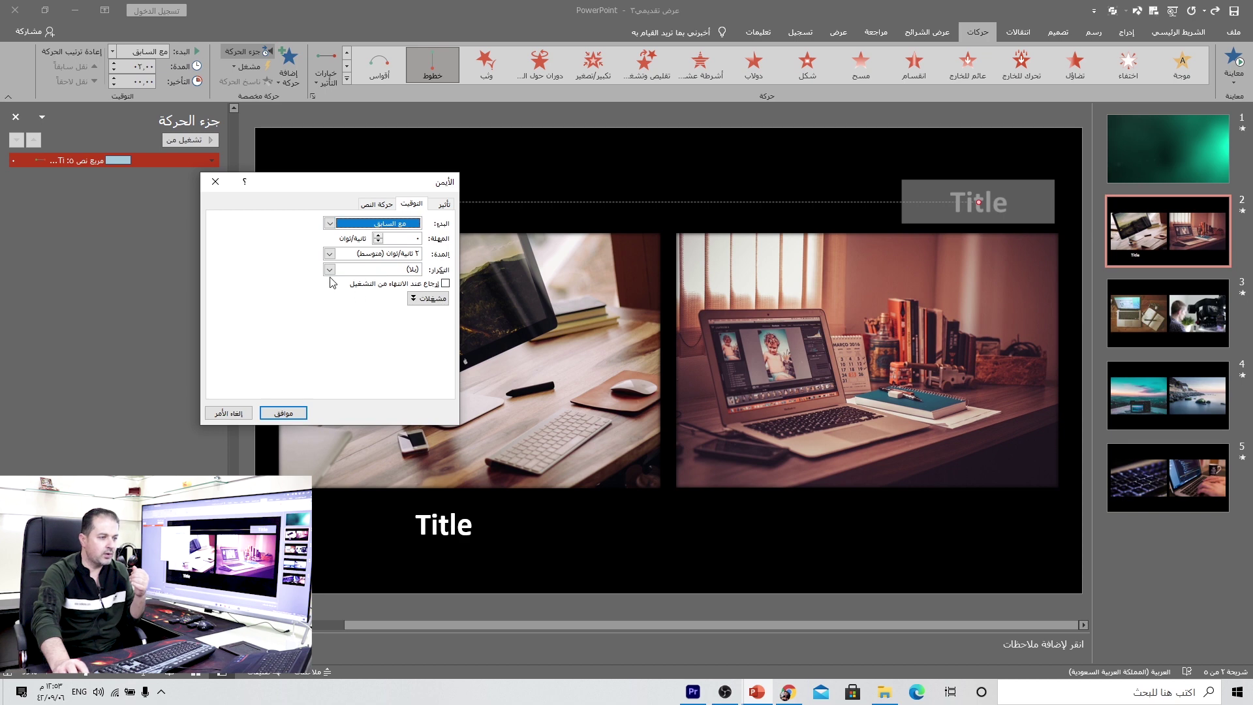
click(331, 255)
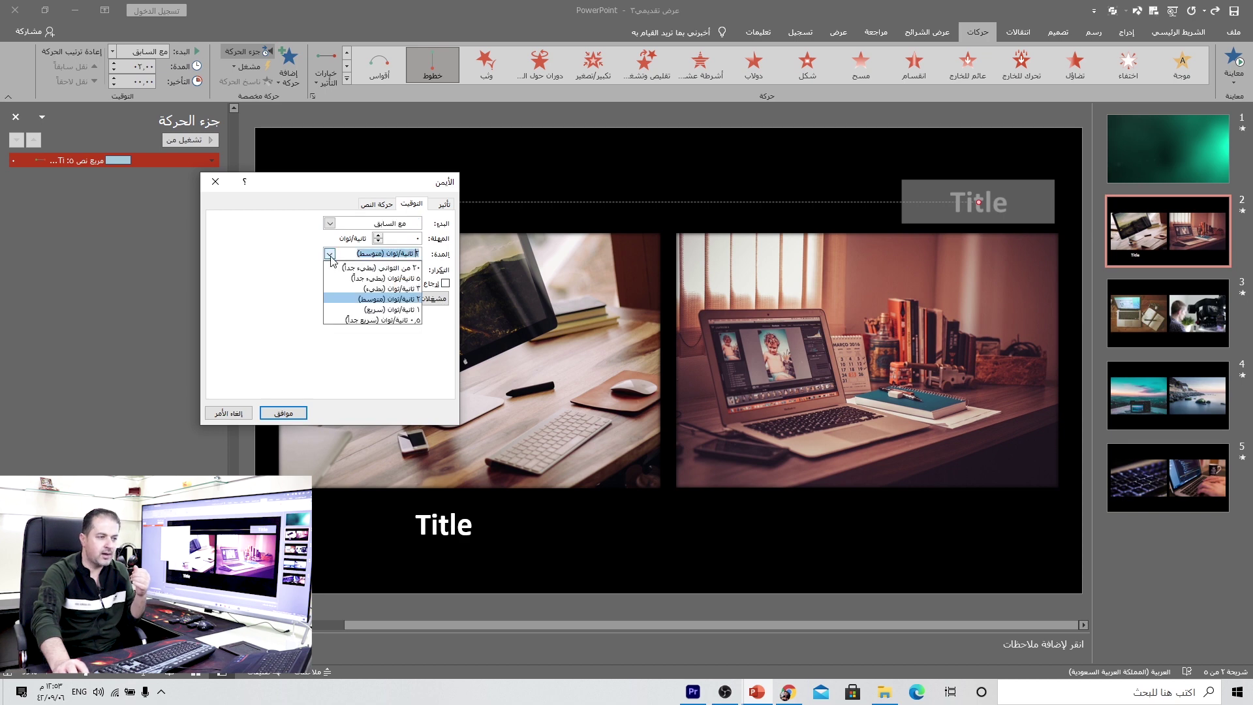
click(351, 304)
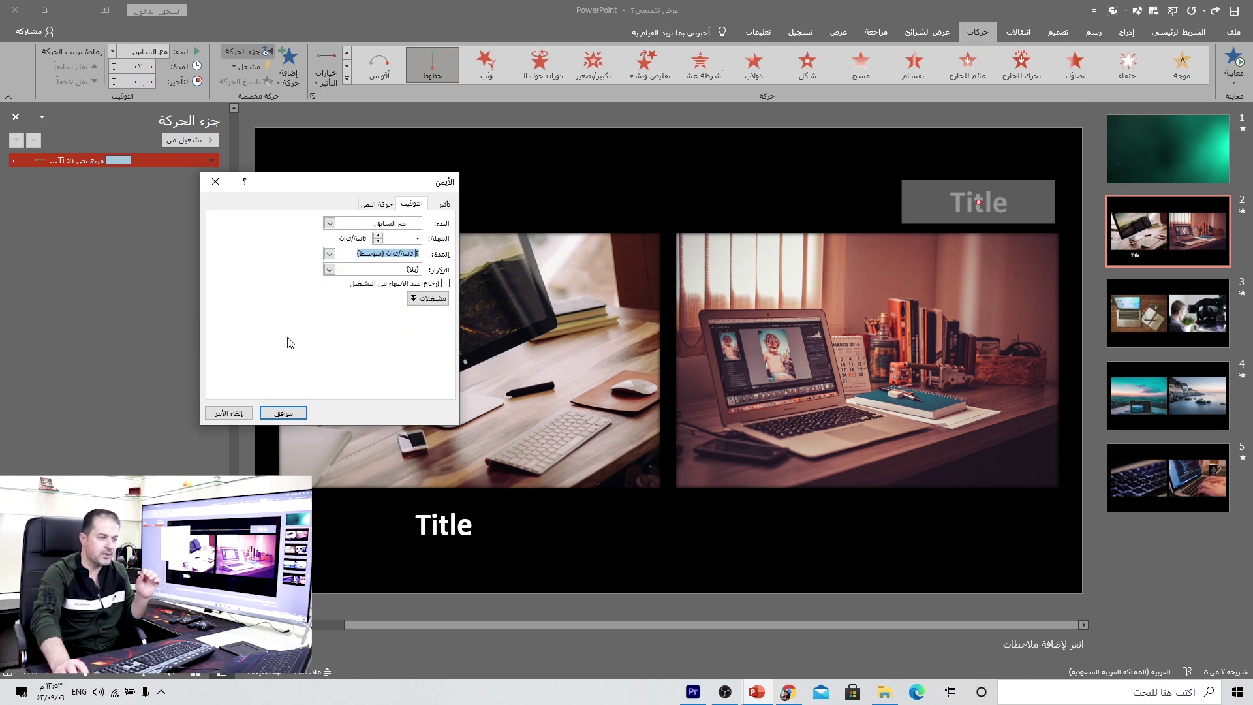
click(291, 412)
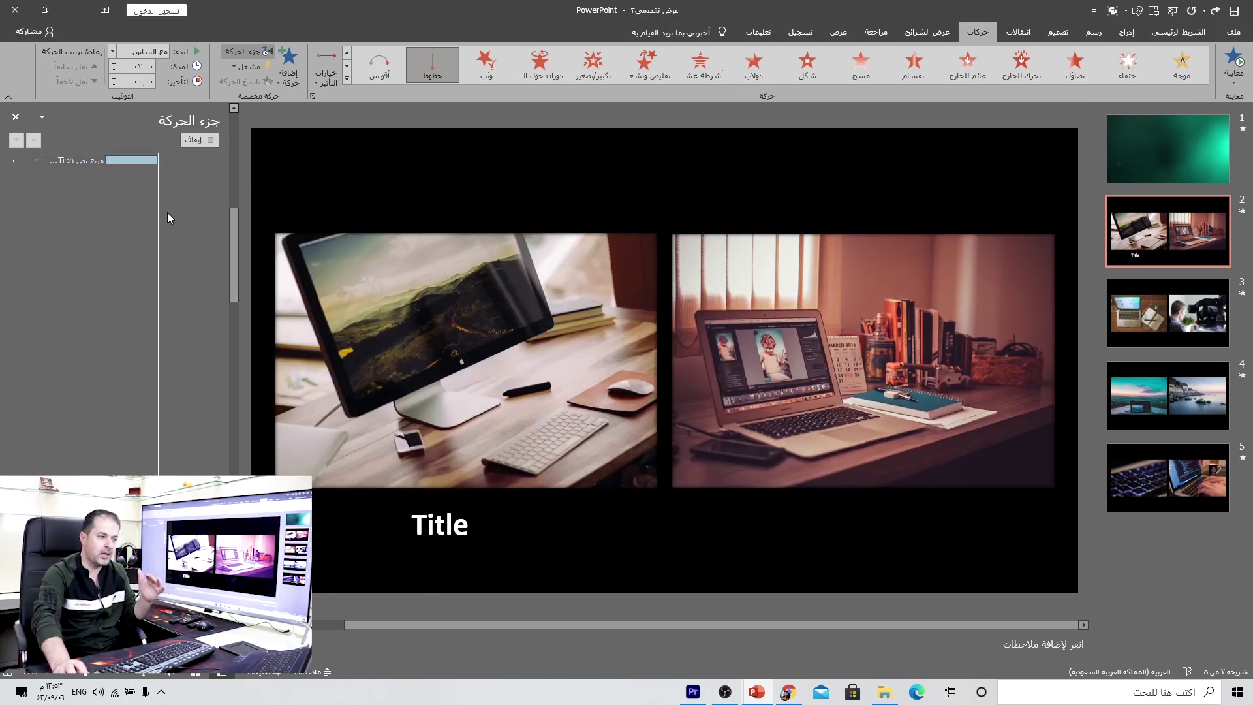
Change the Title motion's duration to 3 seconds (Slow)
click(98, 160)
double_click(98, 160)
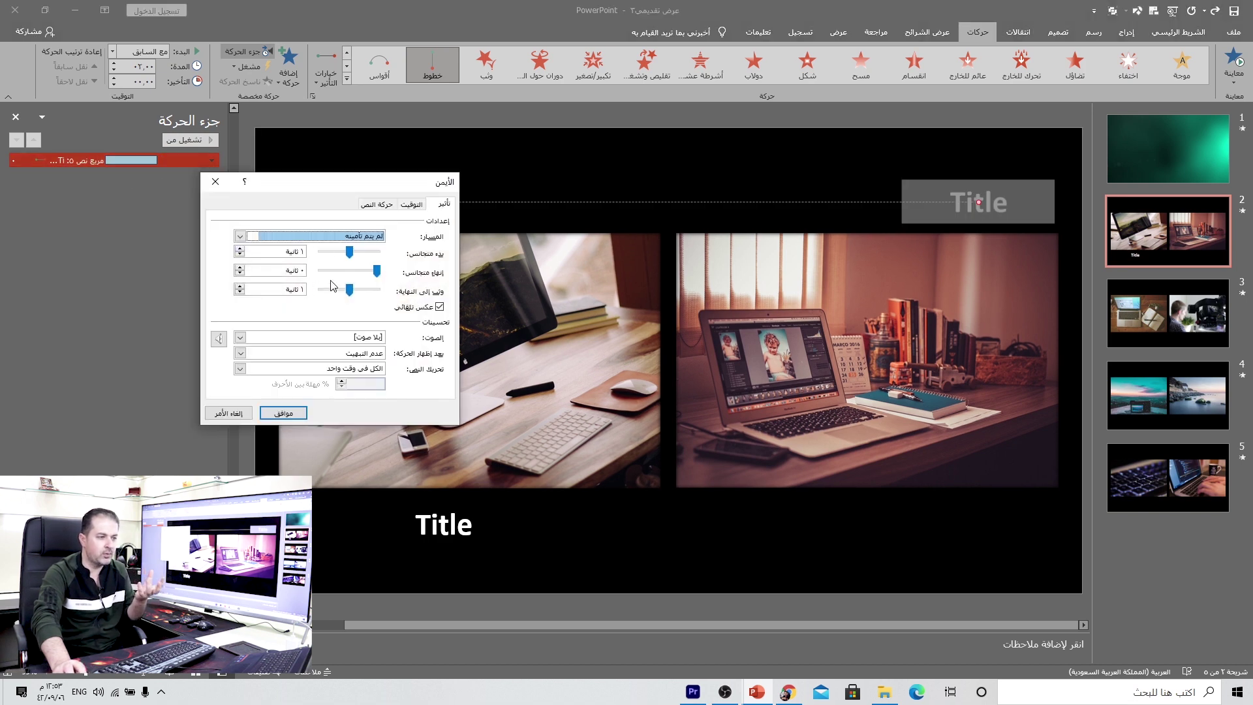
click(409, 206)
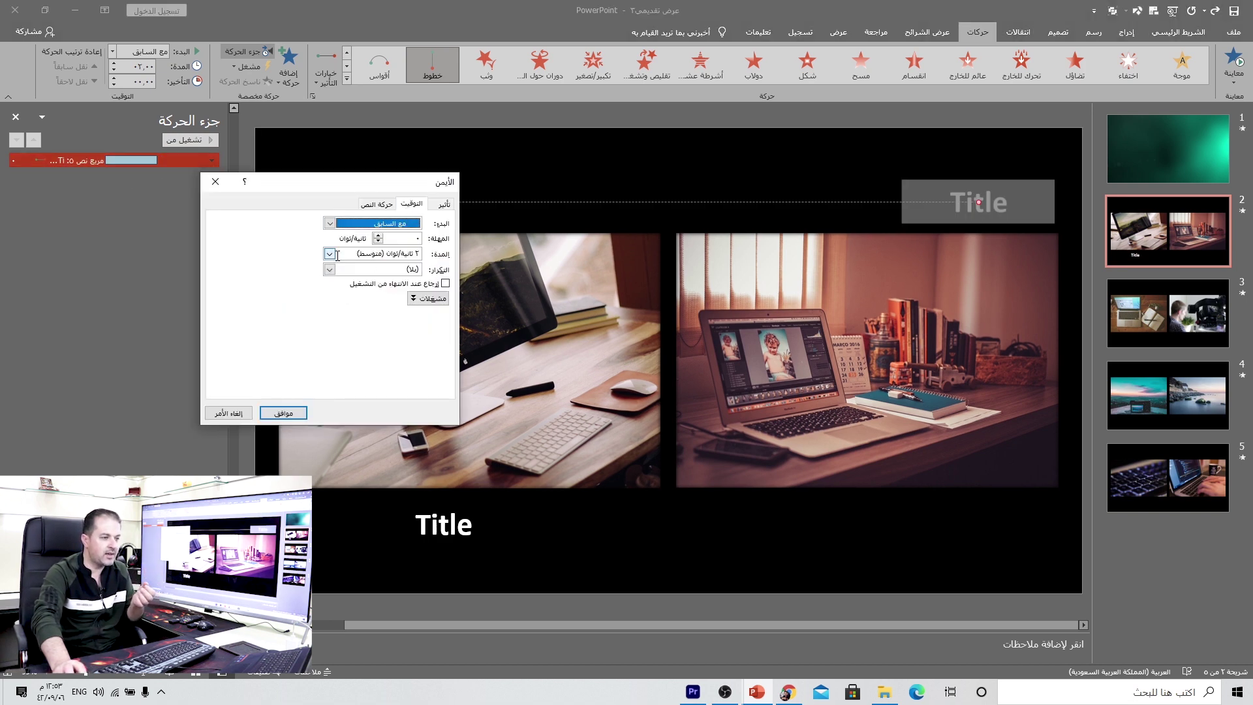
click(330, 253)
click(372, 277)
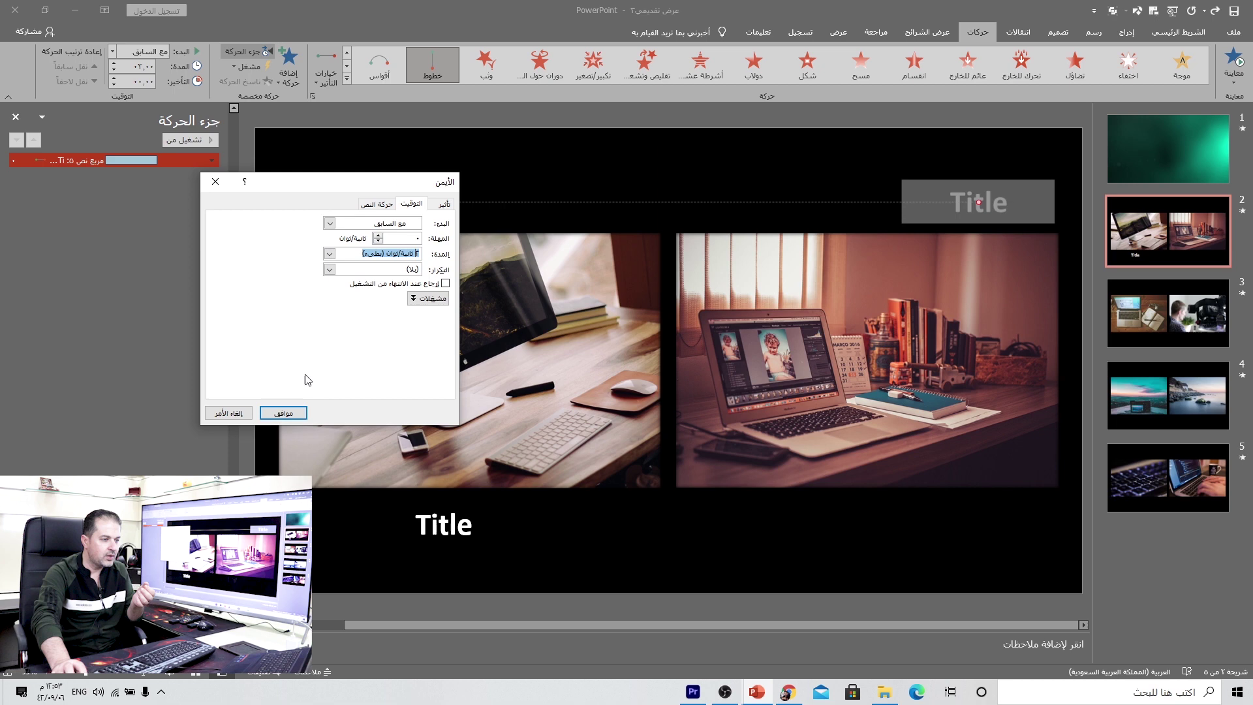
click(283, 413)
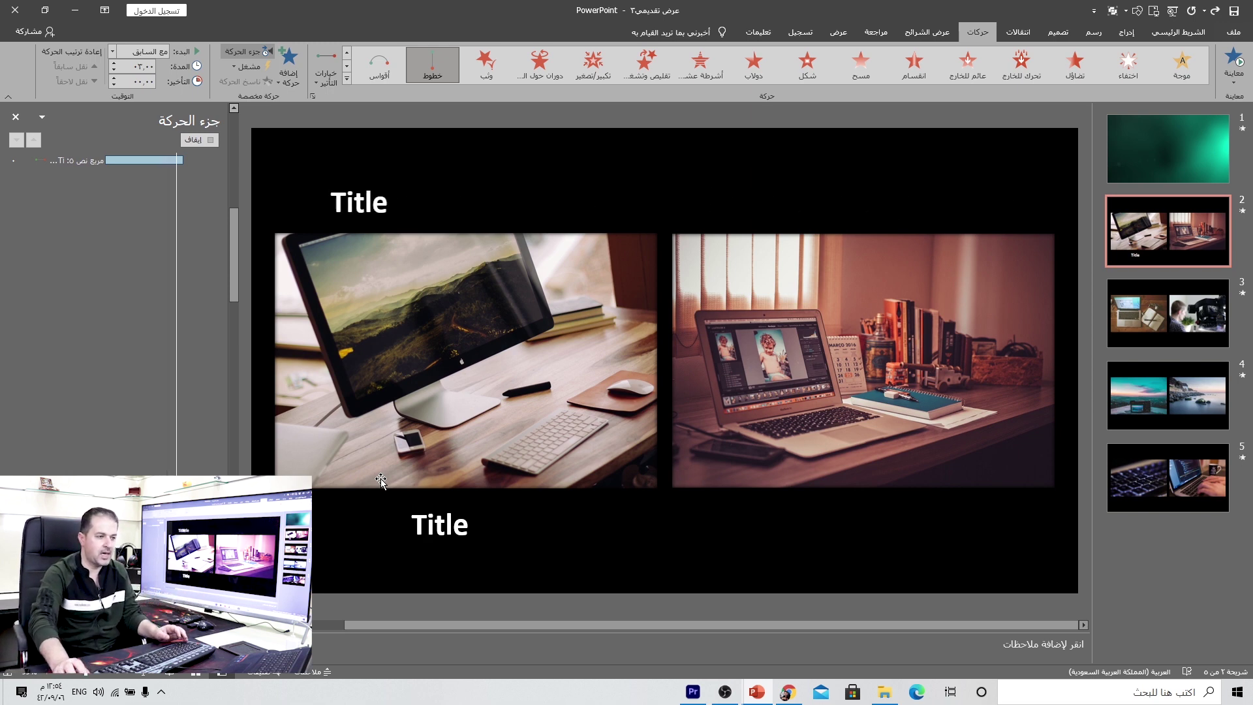
Remove the bottom Title and place a duplicate of the moving Title past the bottom-right corner
click(441, 525)
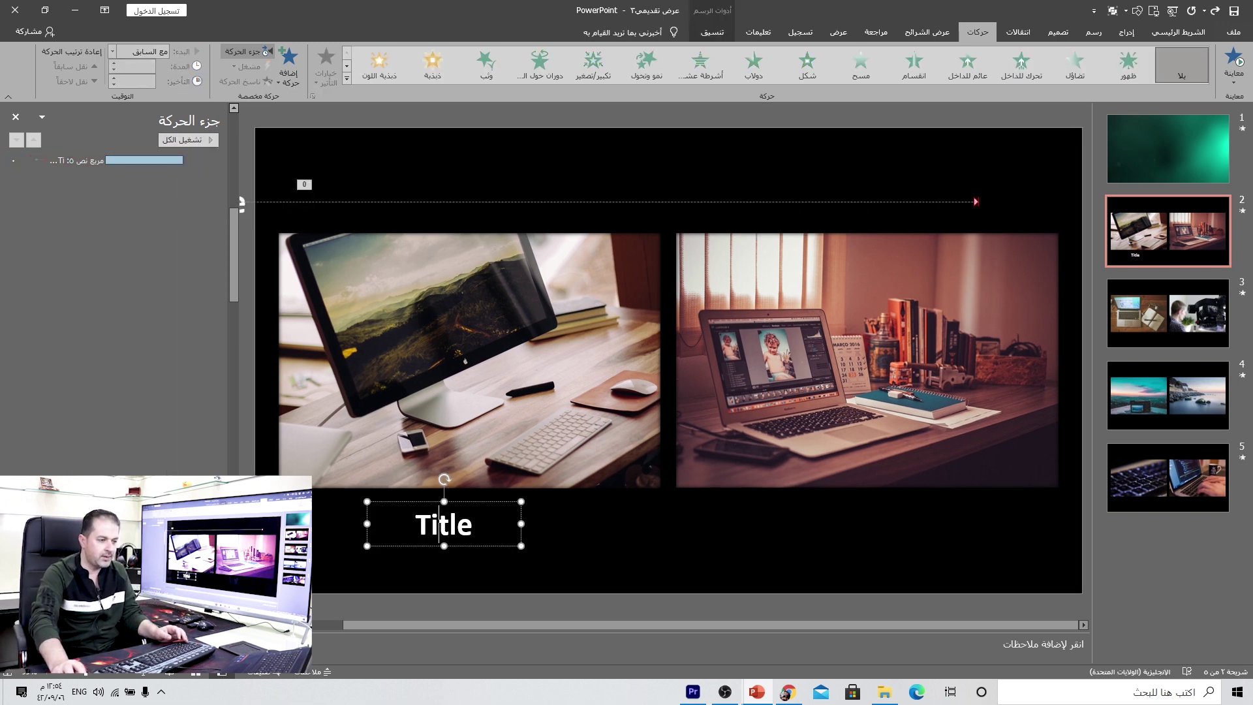
key(ctrl+z)
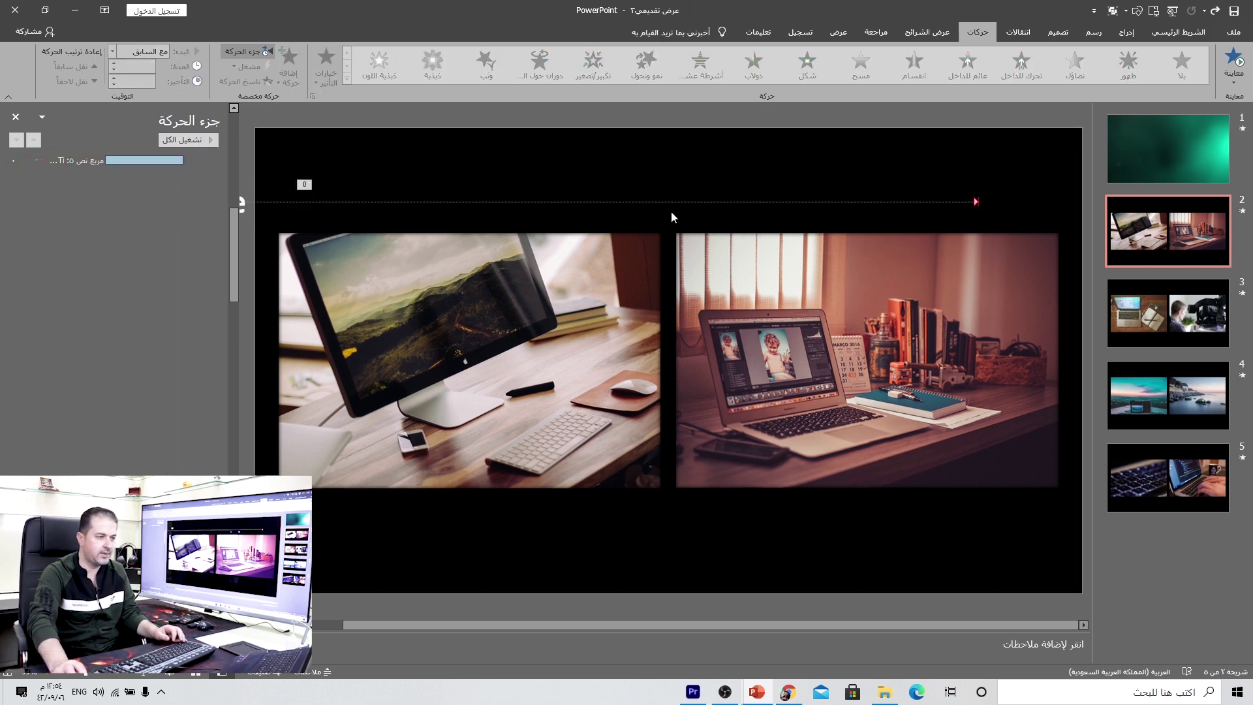
scroll(483, 441, down, 2)
click(363, 283)
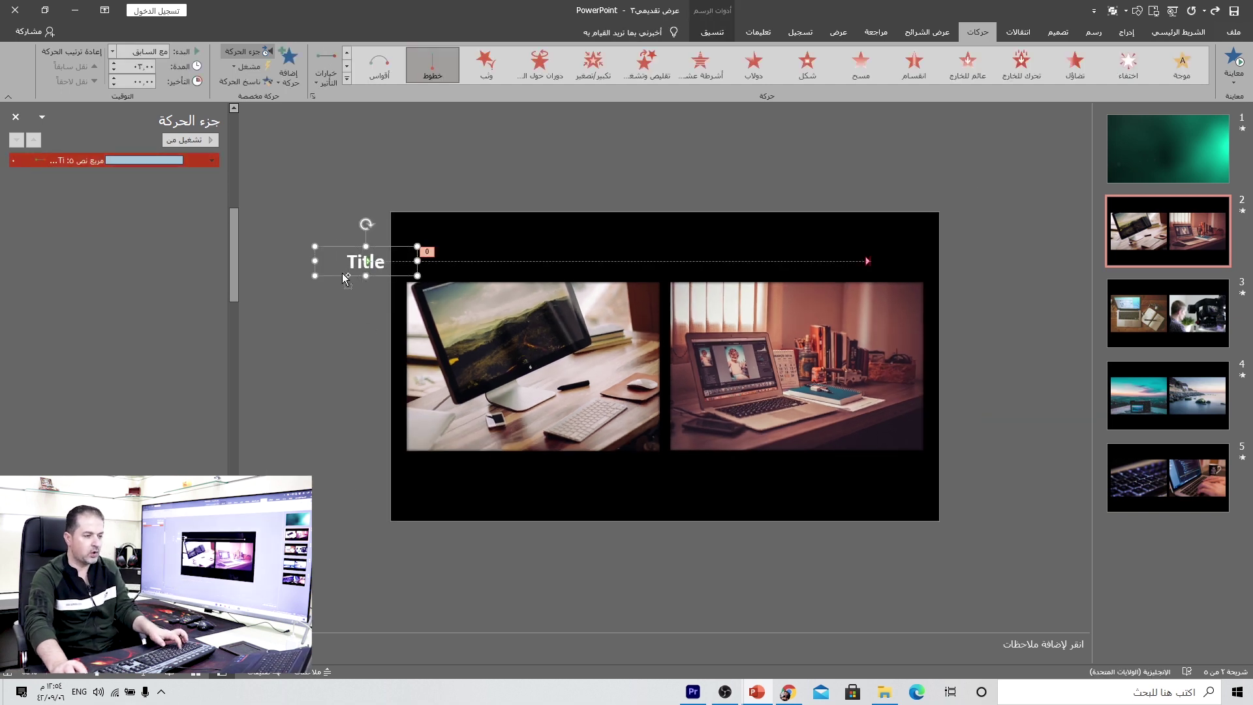
key(ctrl+d)
drag(390, 282, 984, 486)
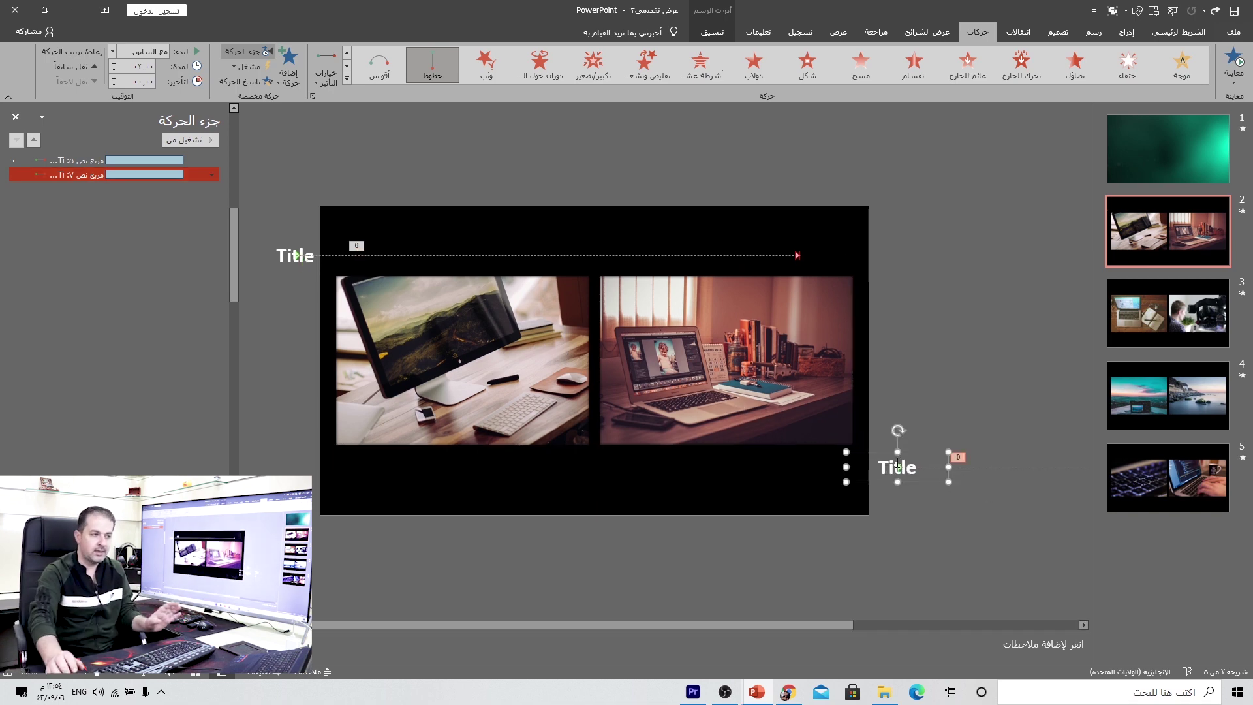
Make the copy's motion path go Left, lengthened to the slide's left side
click(326, 69)
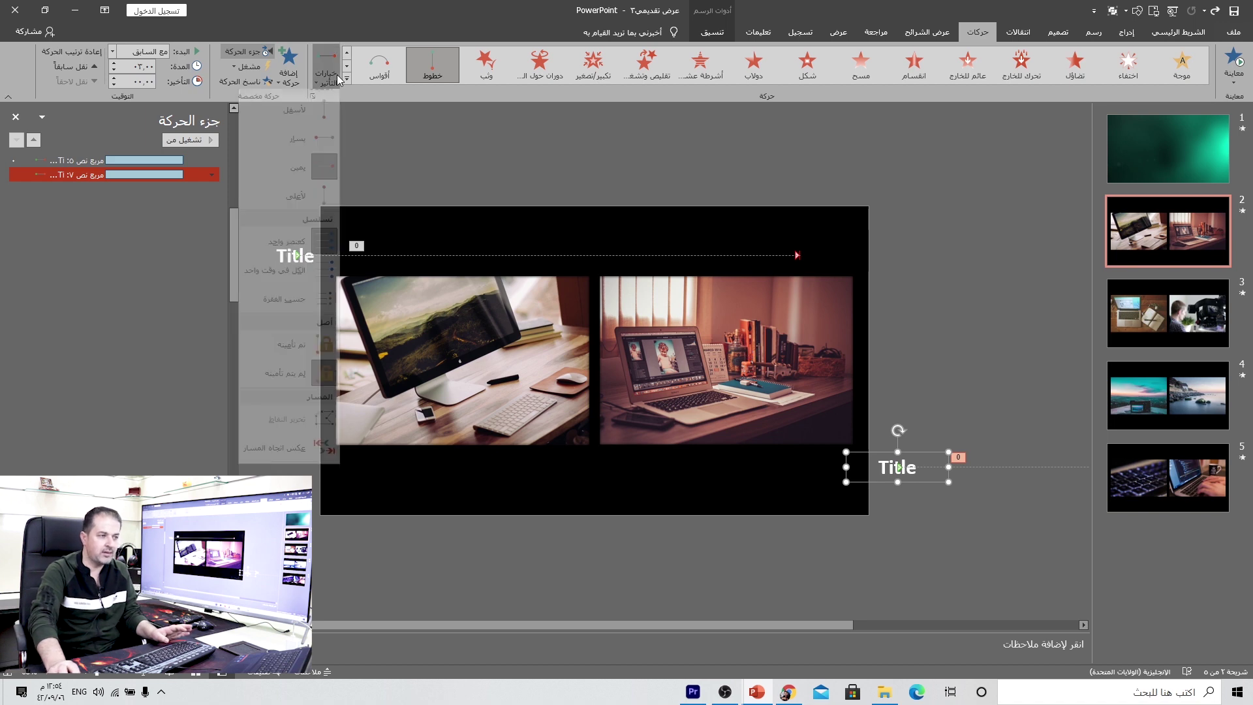
click(298, 149)
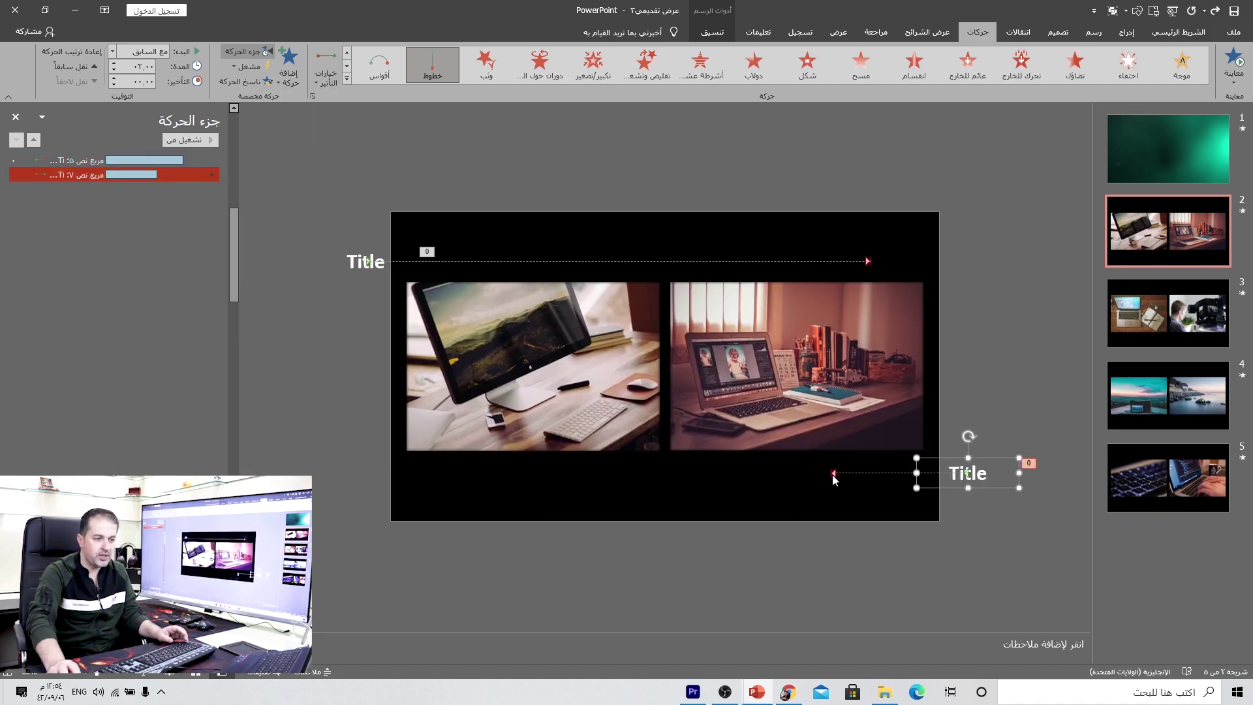
click(832, 475)
mouse_move(833, 483)
mouse_down()
mouse_move(445, 469)
mouse_move(456, 468)
mouse_up()
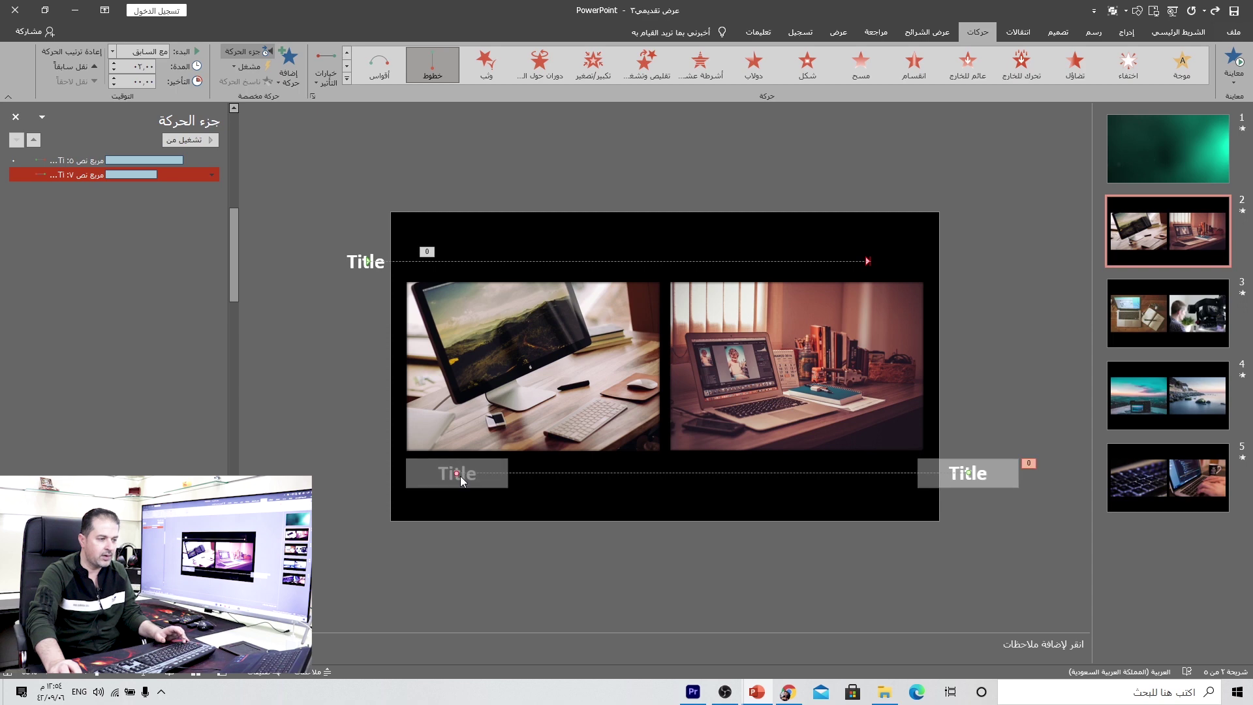
mouse_move(157, 174)
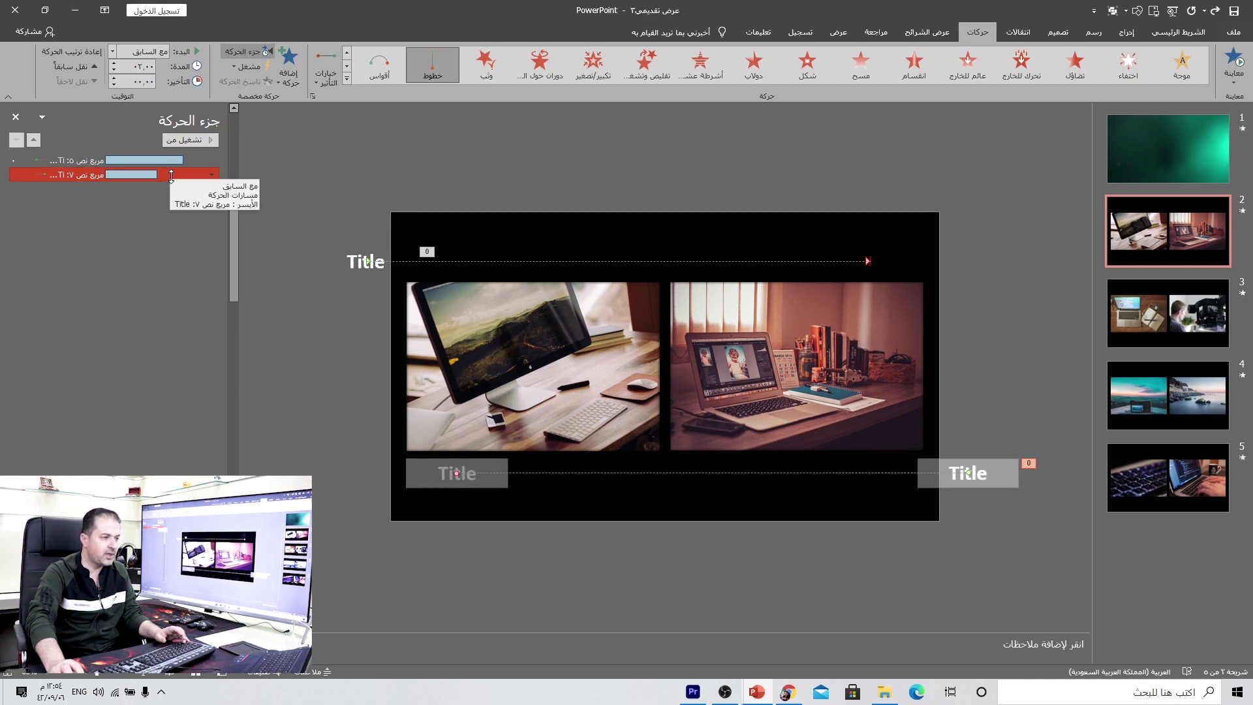
drag(171, 175, 174, 173)
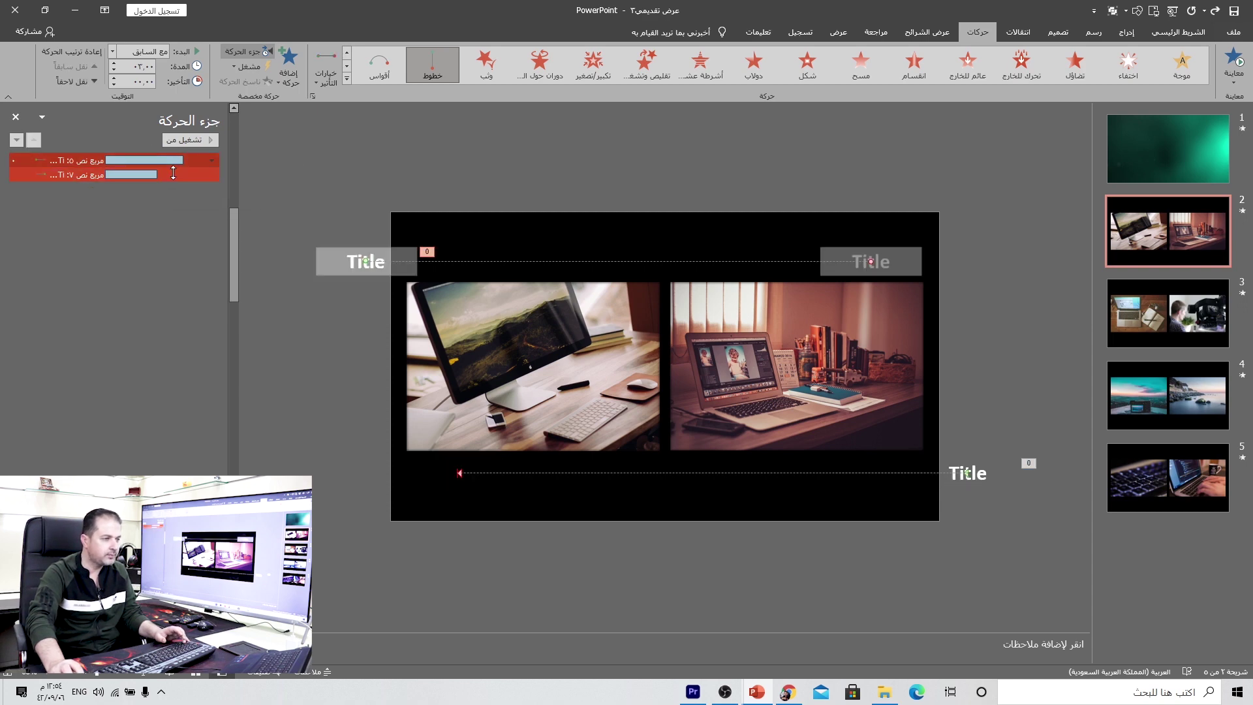
double_click(188, 175)
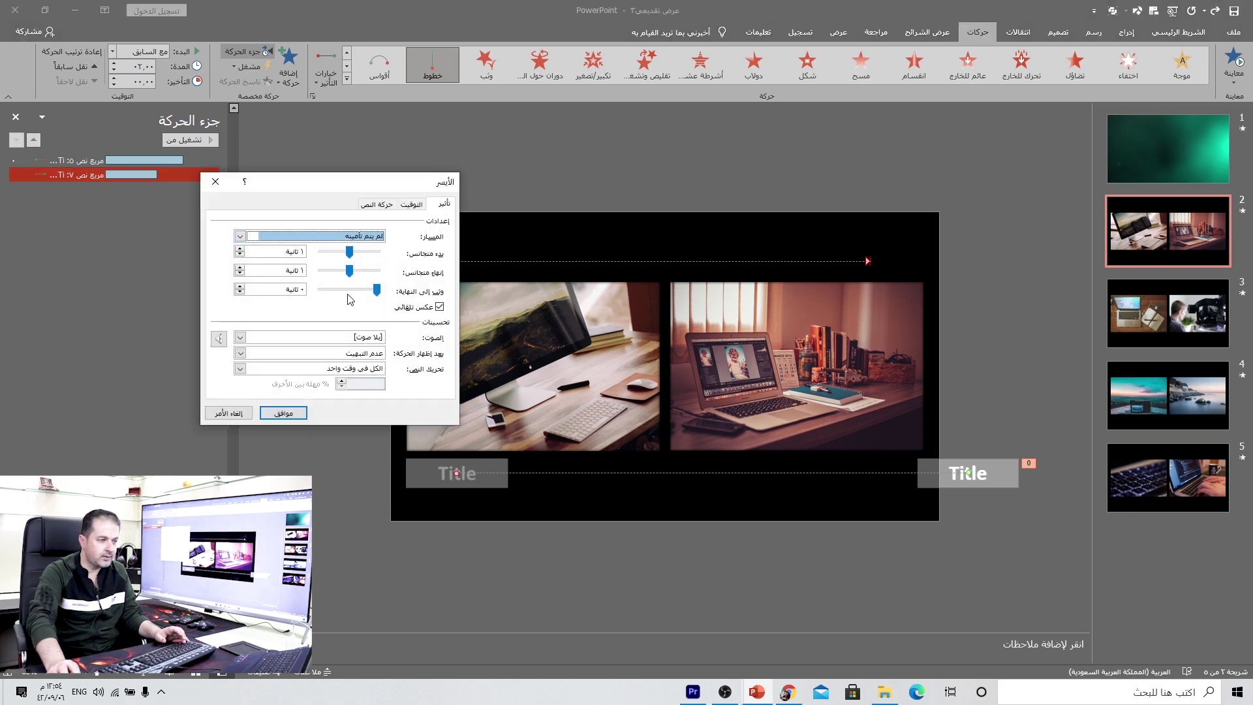
Add a slight bounce end, set the duration to 3 seconds (Slow), and play the show from slide 2
drag(373, 294, 376, 293)
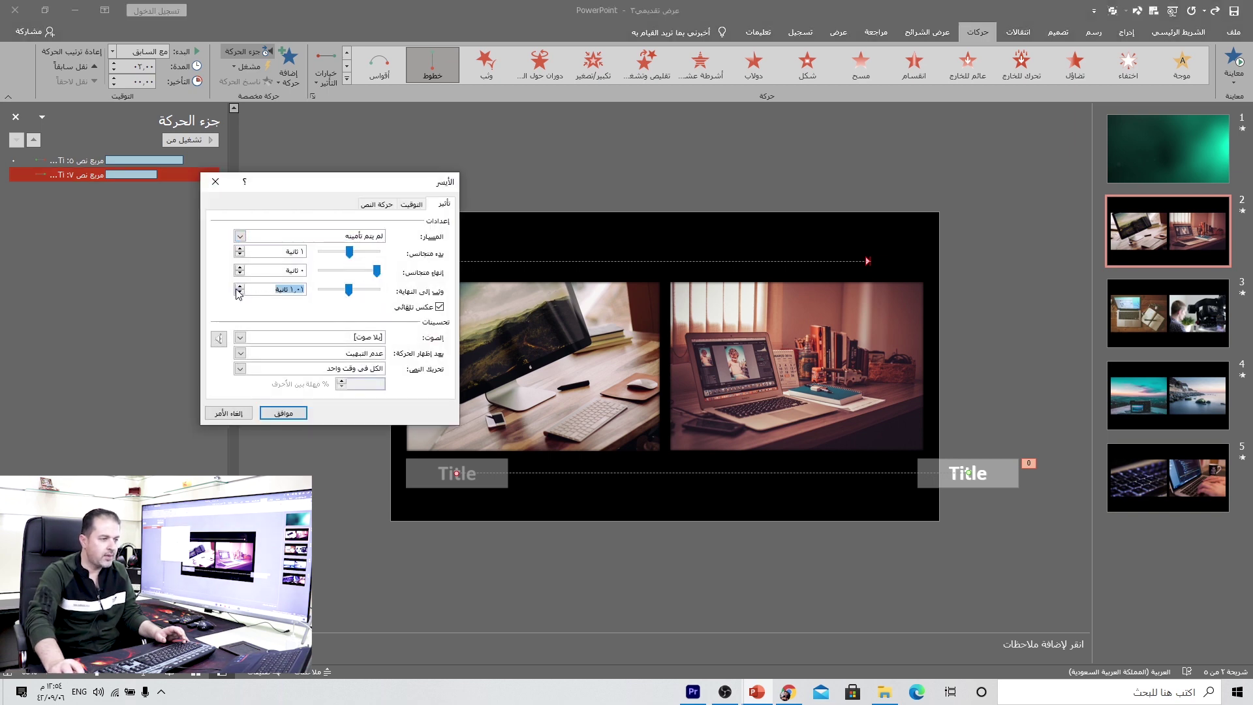
click(411, 204)
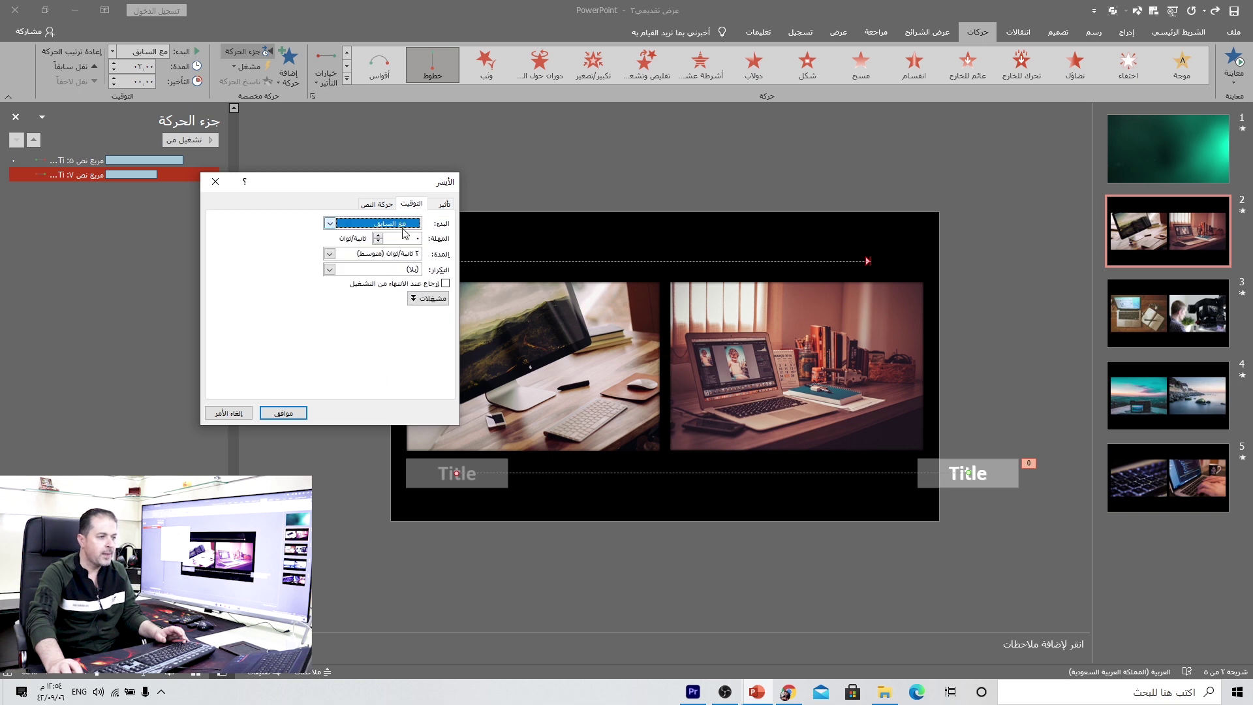
click(329, 254)
click(333, 295)
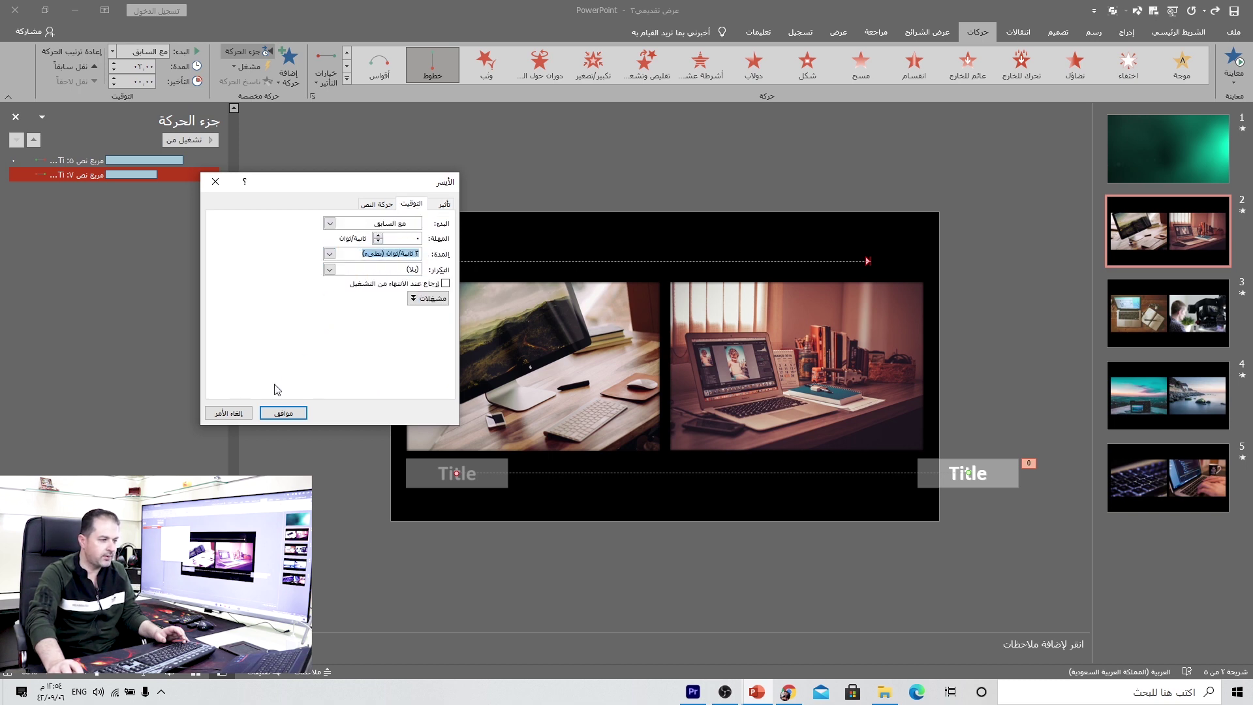
click(280, 414)
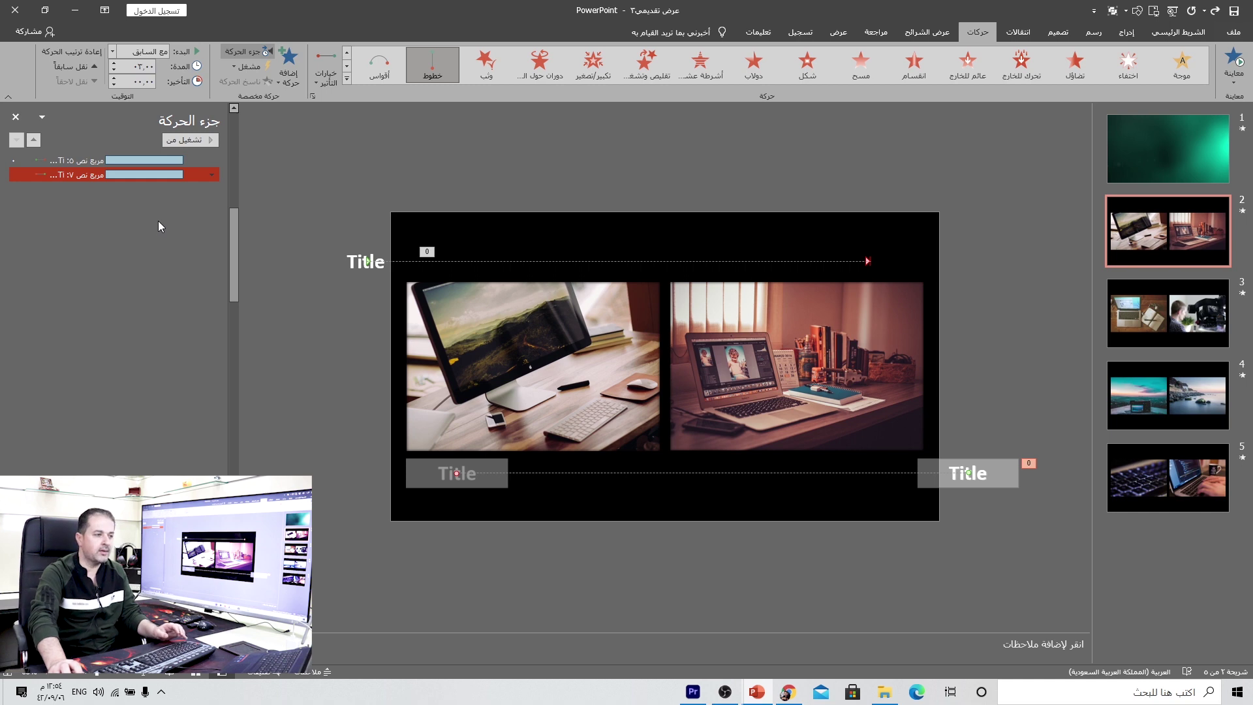
click(144, 674)
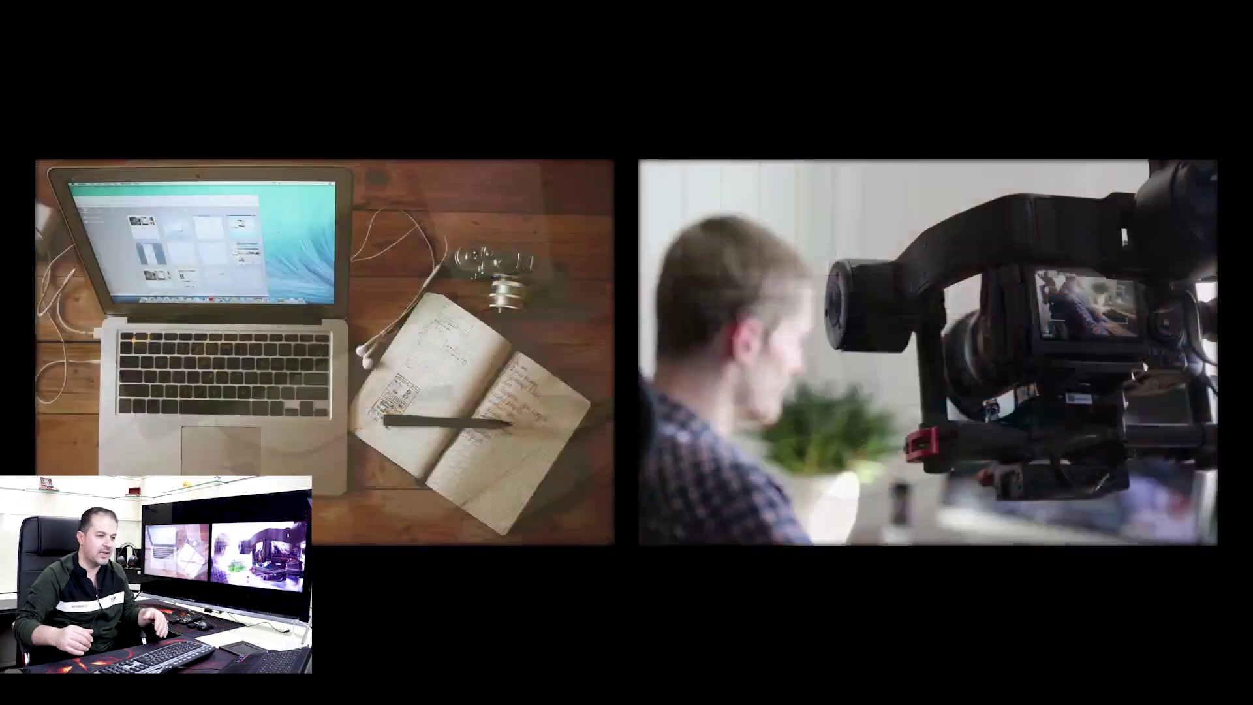
key(Escape)
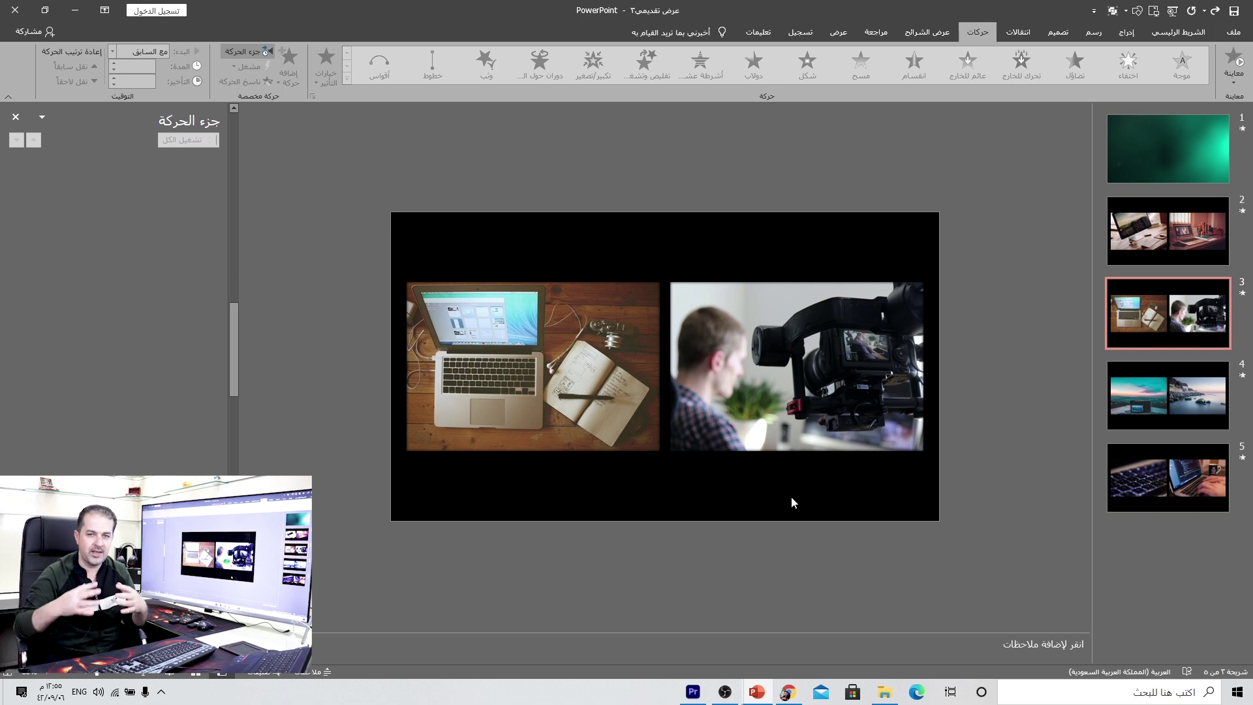
click(1123, 259)
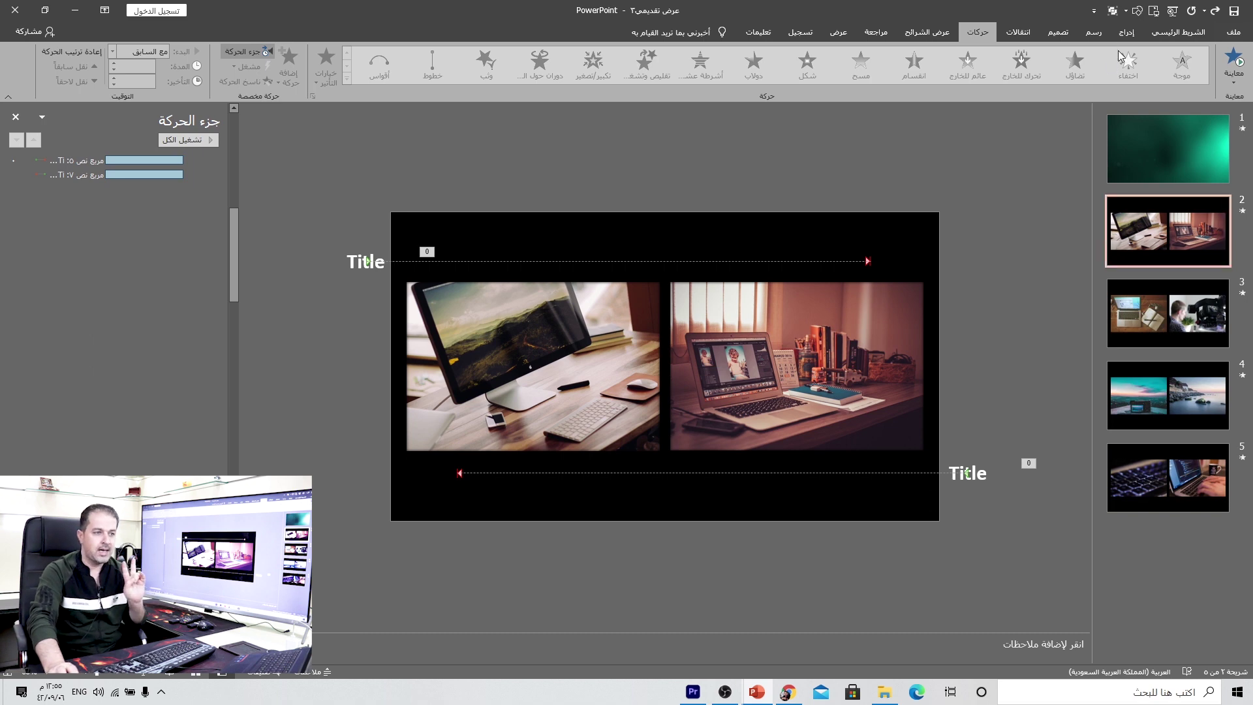
Insert the studio music mp3 on slide 2, move its icon off-slide, and set Play in Background
click(1126, 32)
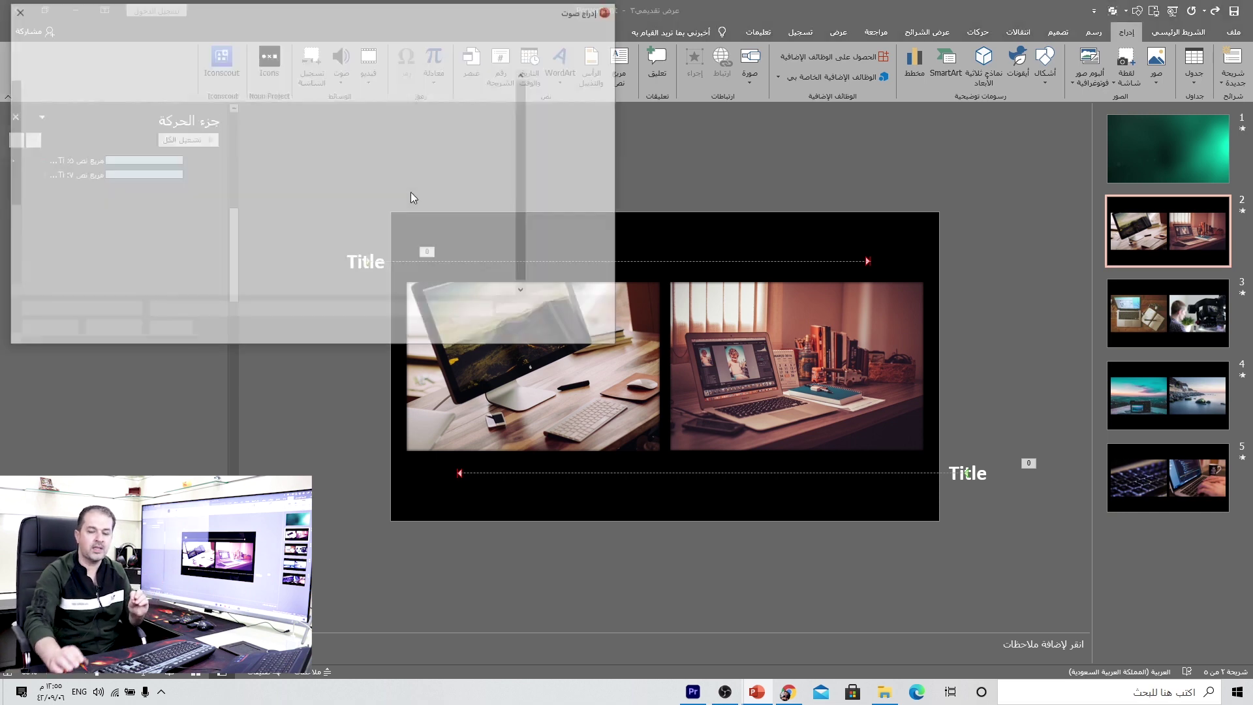
mouse_move(413, 195)
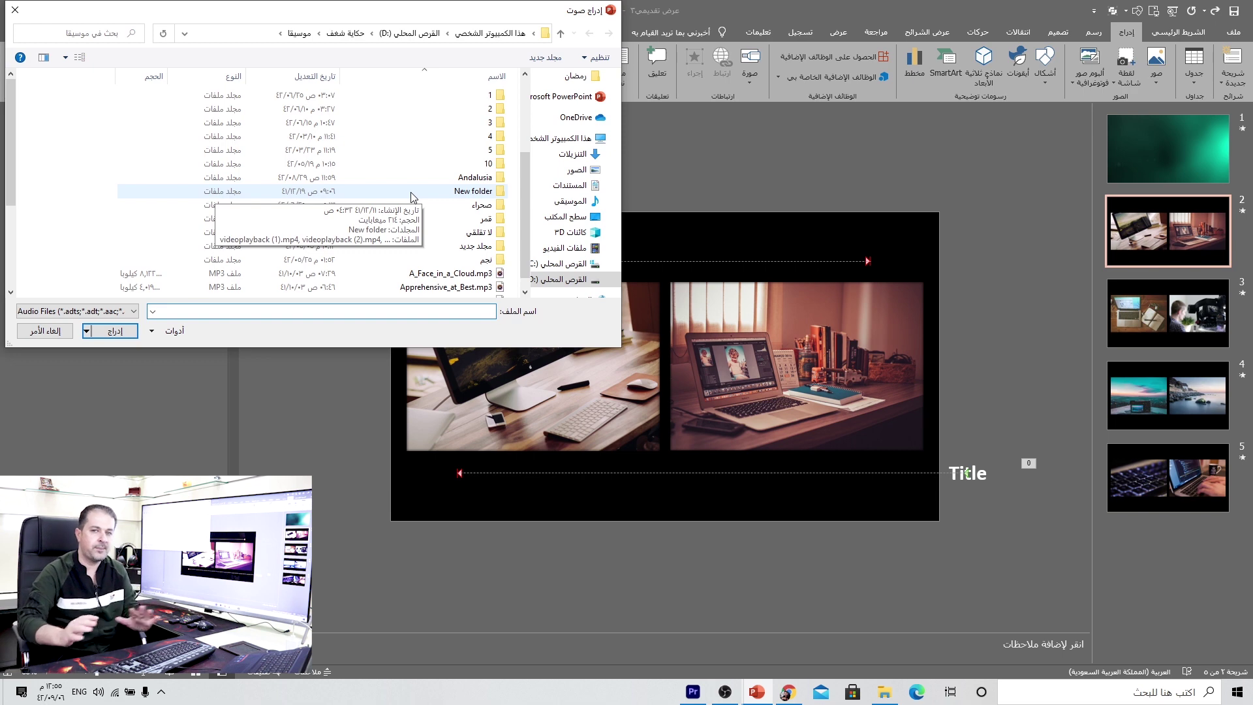
scroll(405, 214, down, 3)
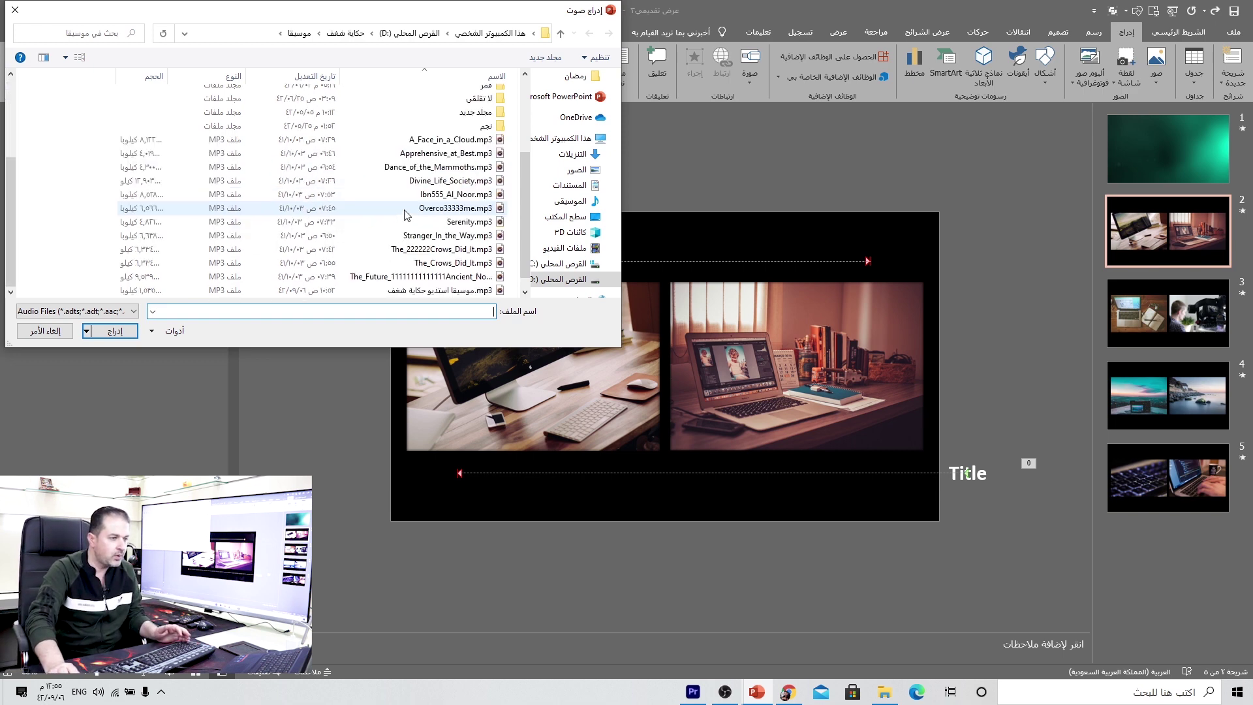
click(413, 290)
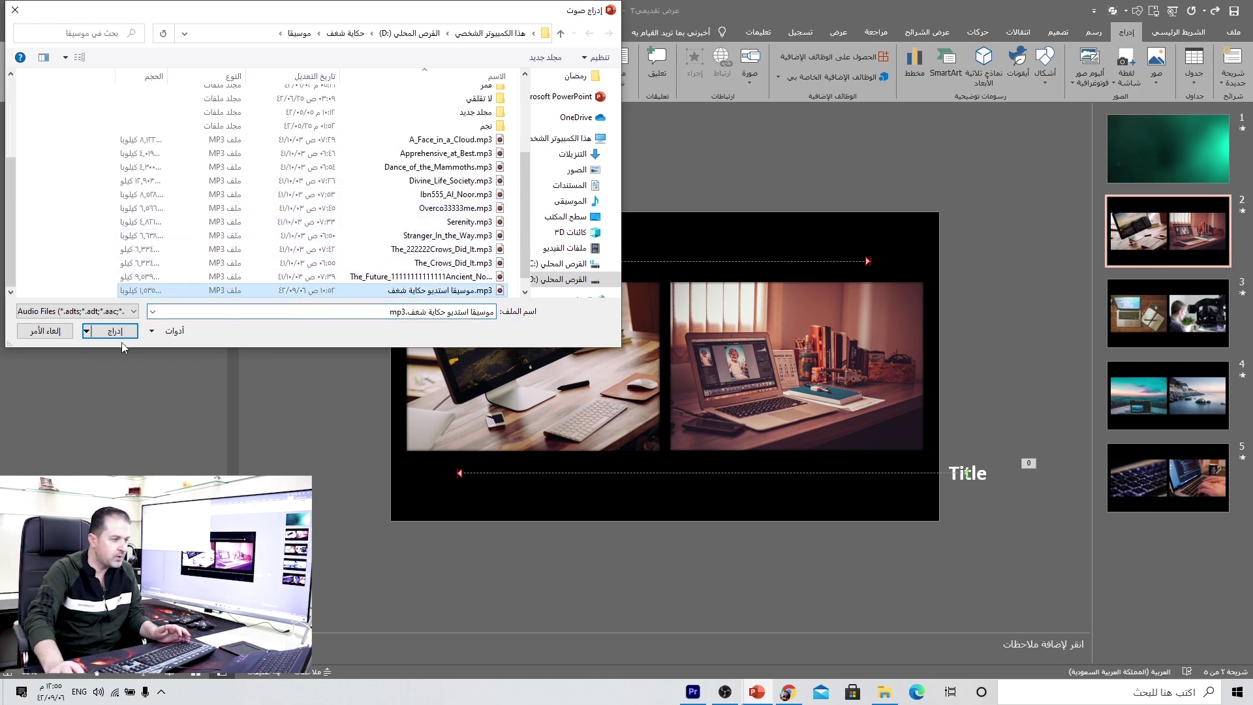
click(99, 333)
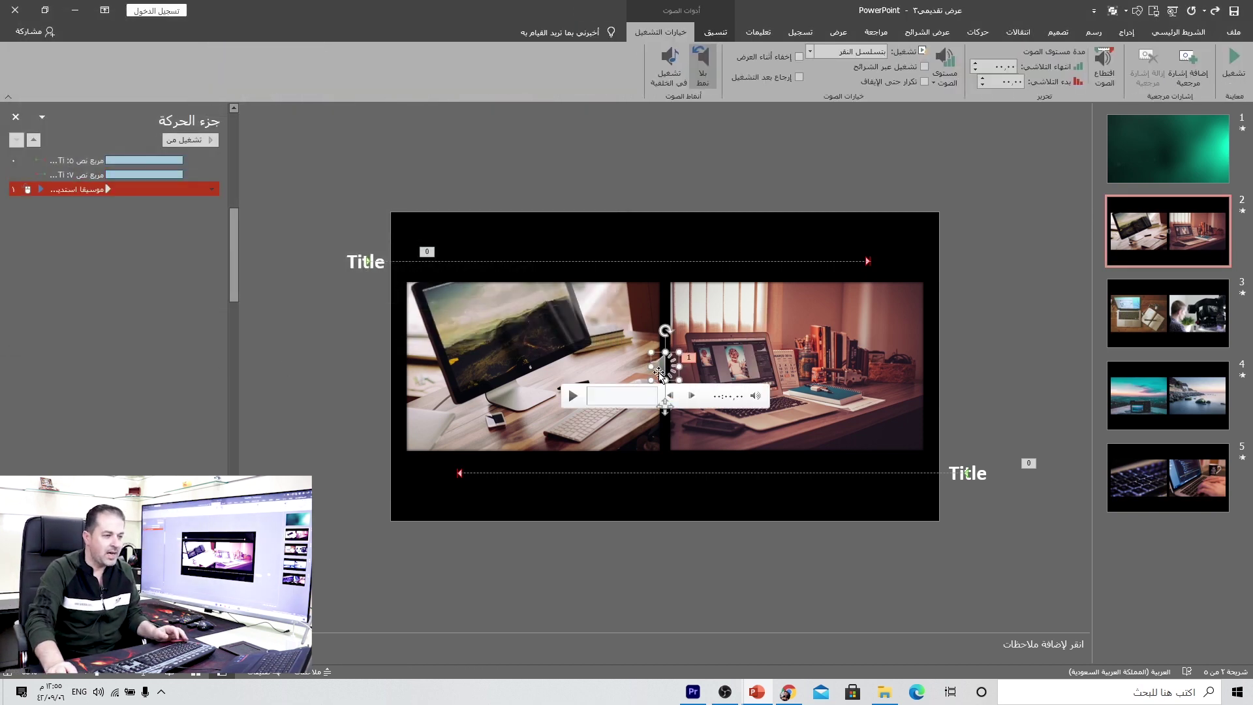
drag(659, 373, 348, 329)
right_click(347, 320)
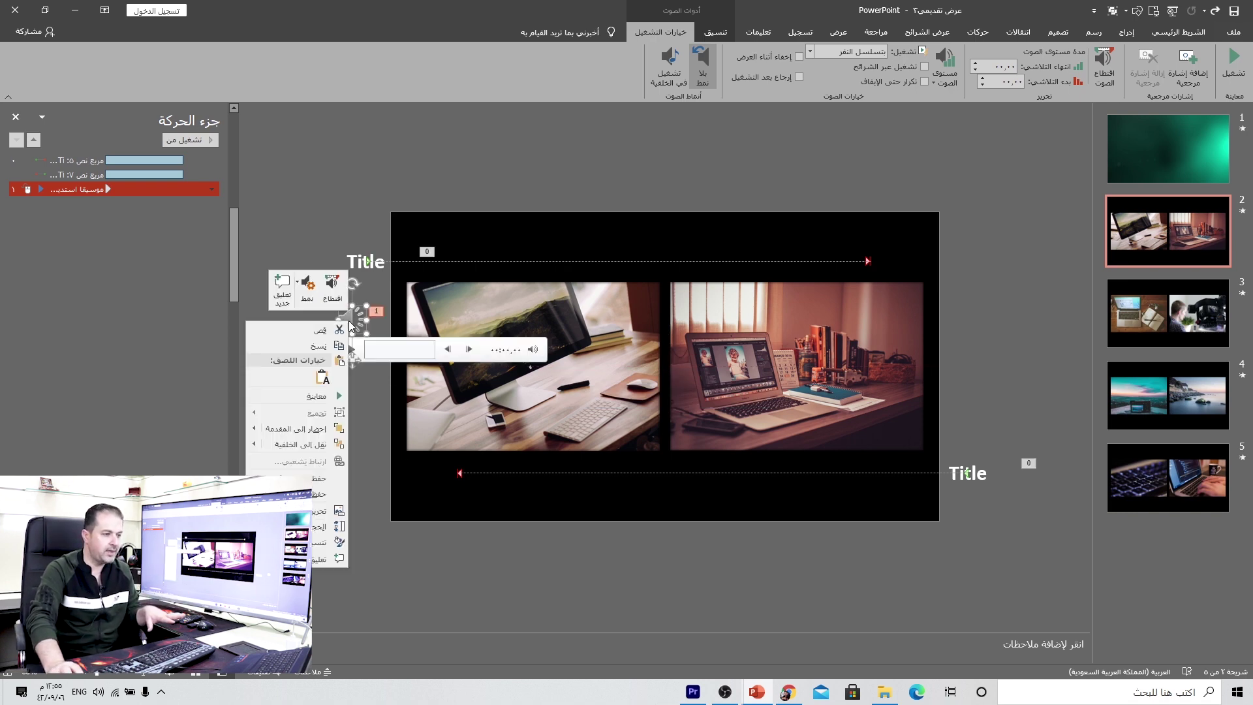
click(308, 287)
click(277, 333)
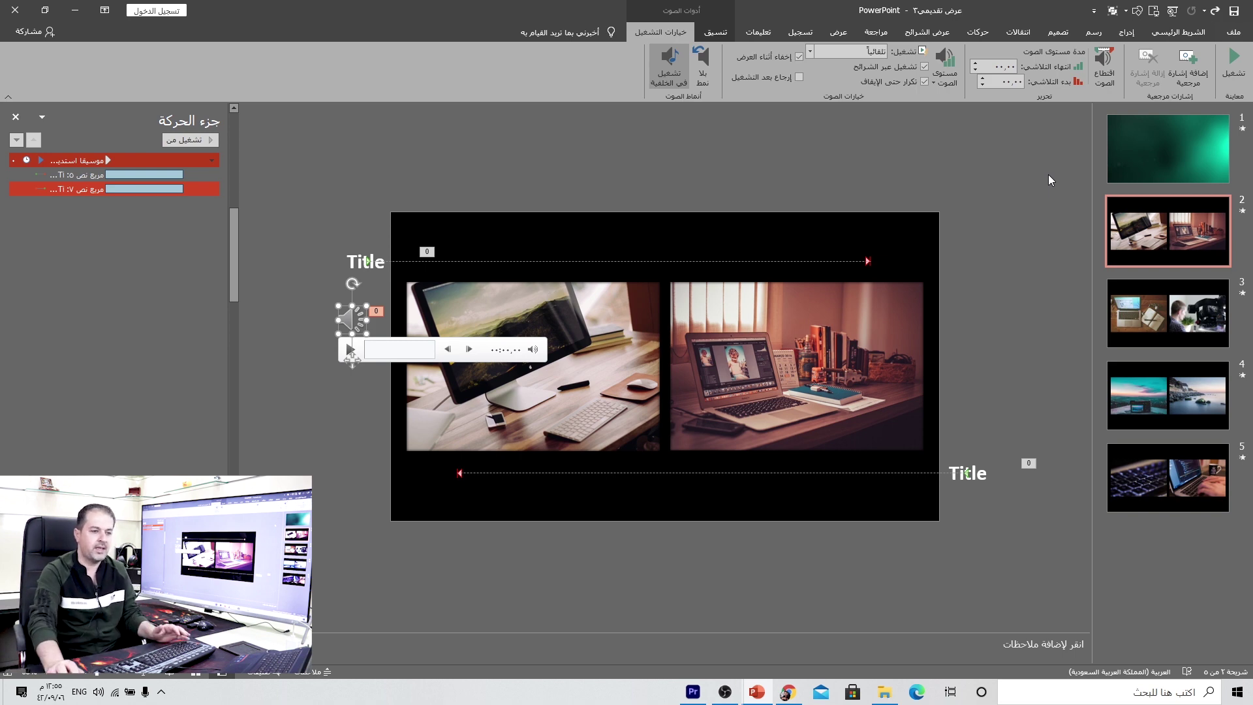
Preview the slide show from slide 1, then return to slide 2
click(1150, 148)
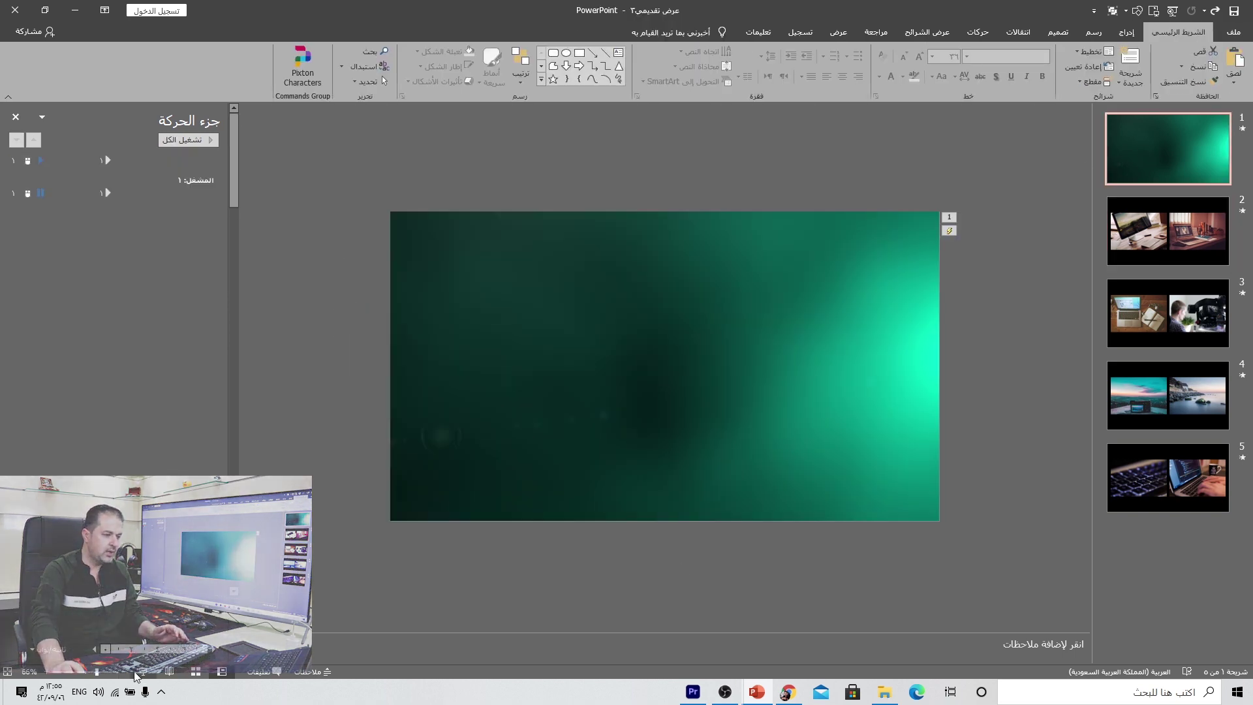
key(F5)
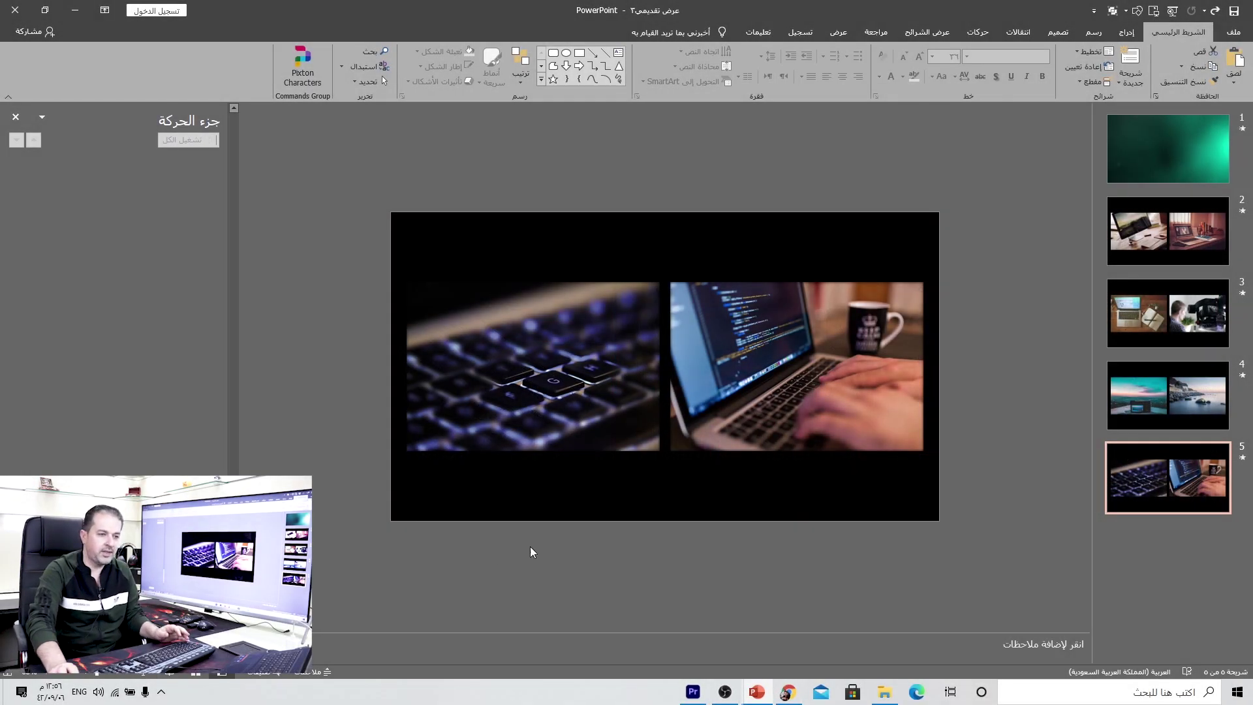
click(1168, 232)
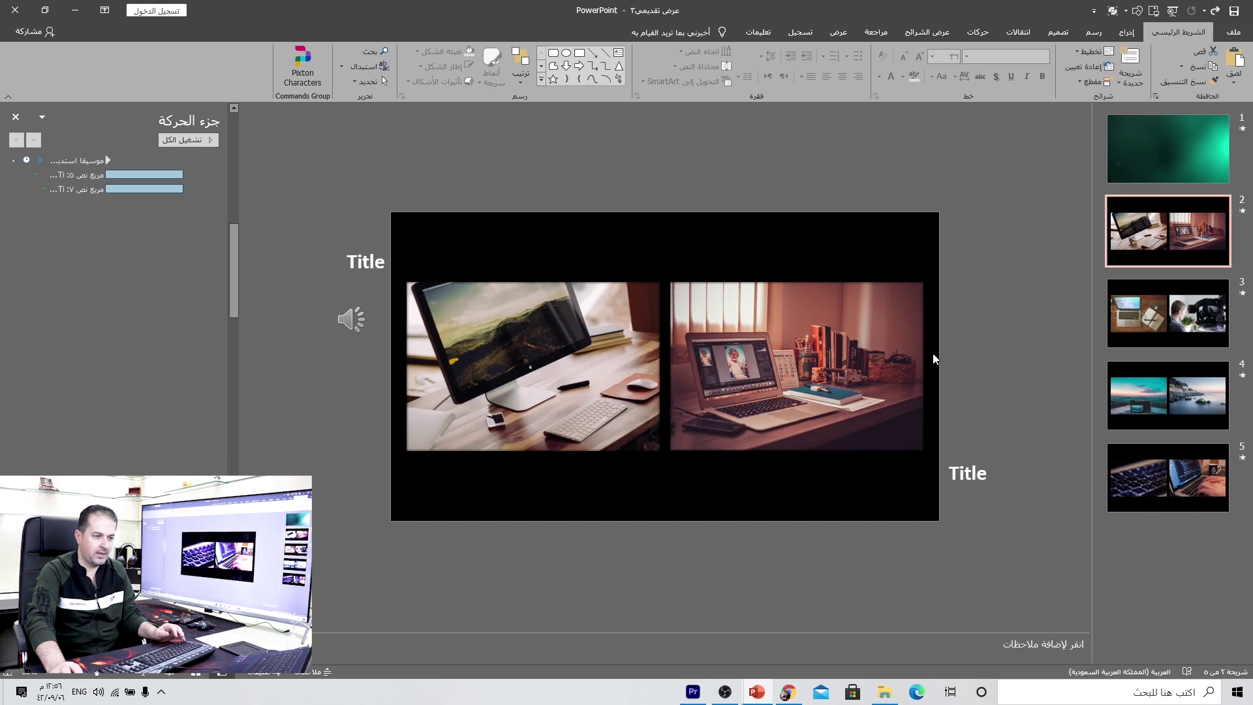
Paste slide 2's two animated Title boxes onto slides 3, 4 and 5
click(364, 274)
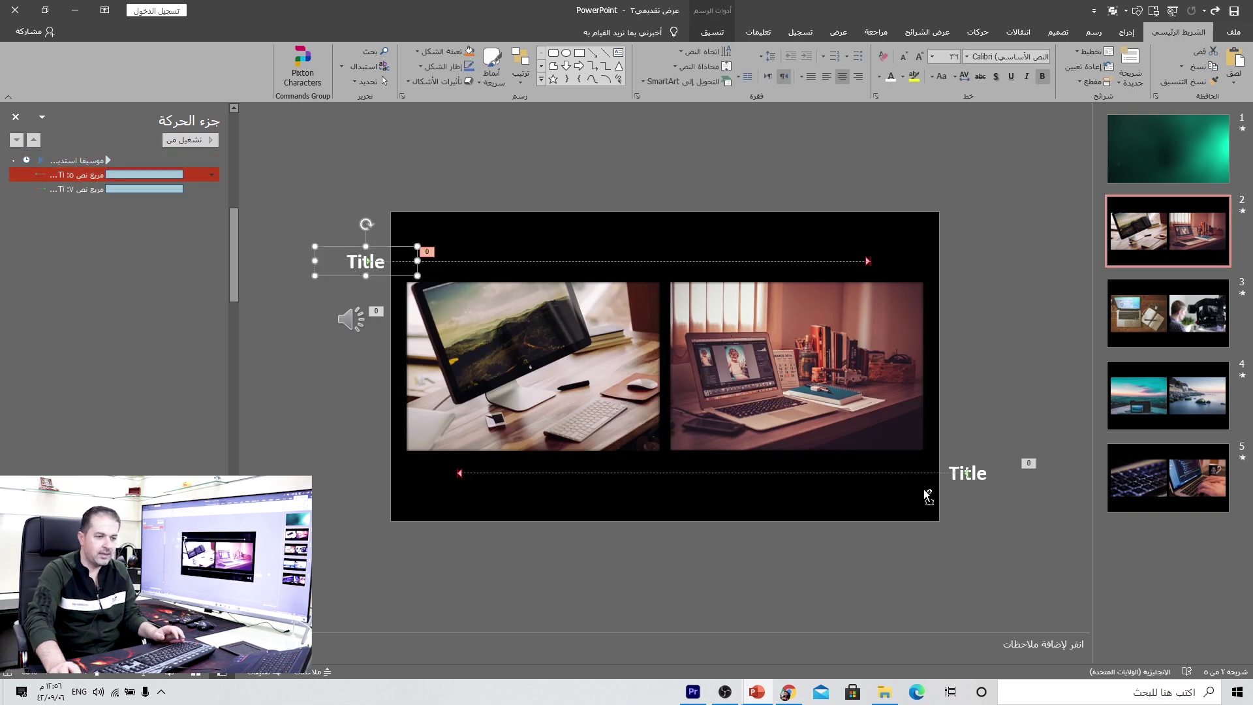
shift+click(987, 474)
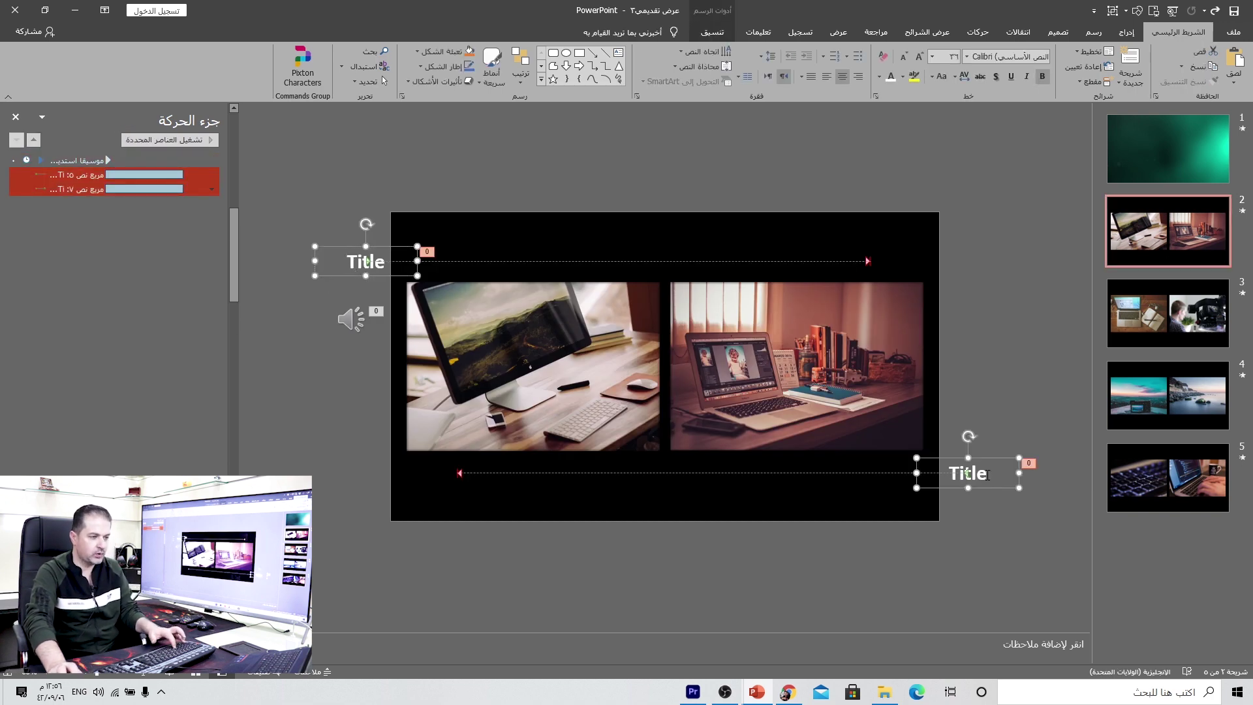
click(1168, 313)
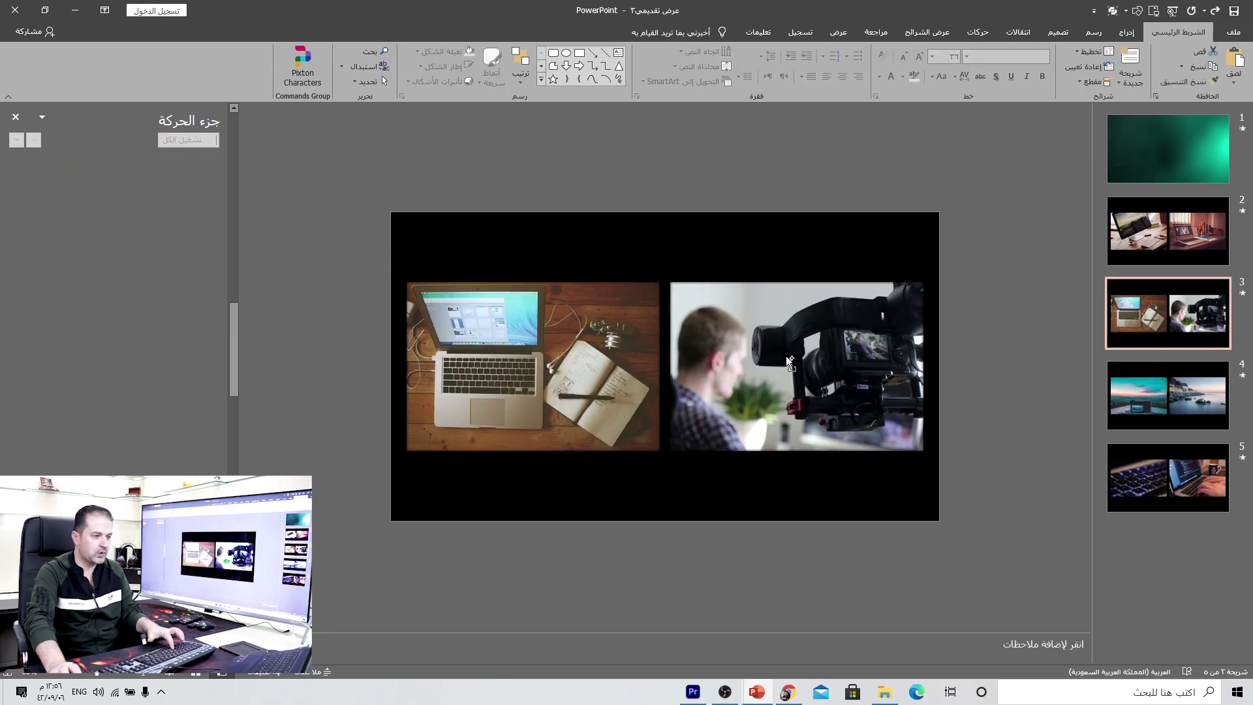
key(ctrl+v)
click(1149, 378)
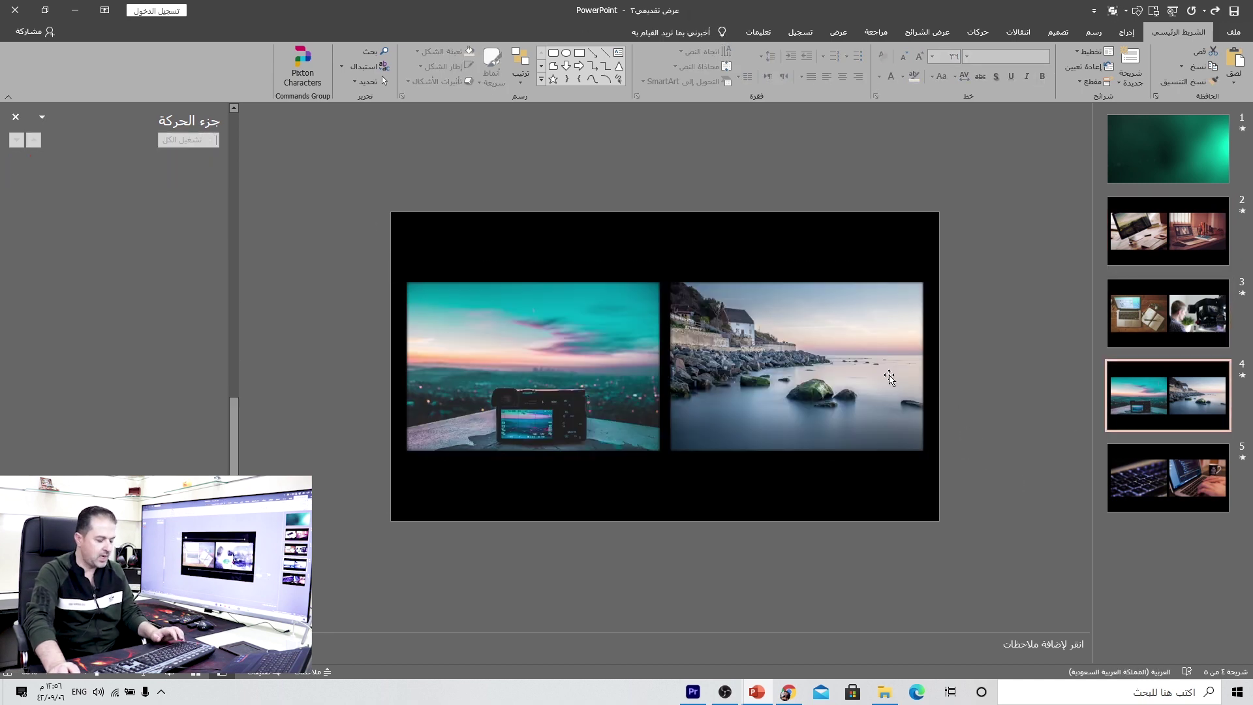
key(ctrl+v)
click(1138, 484)
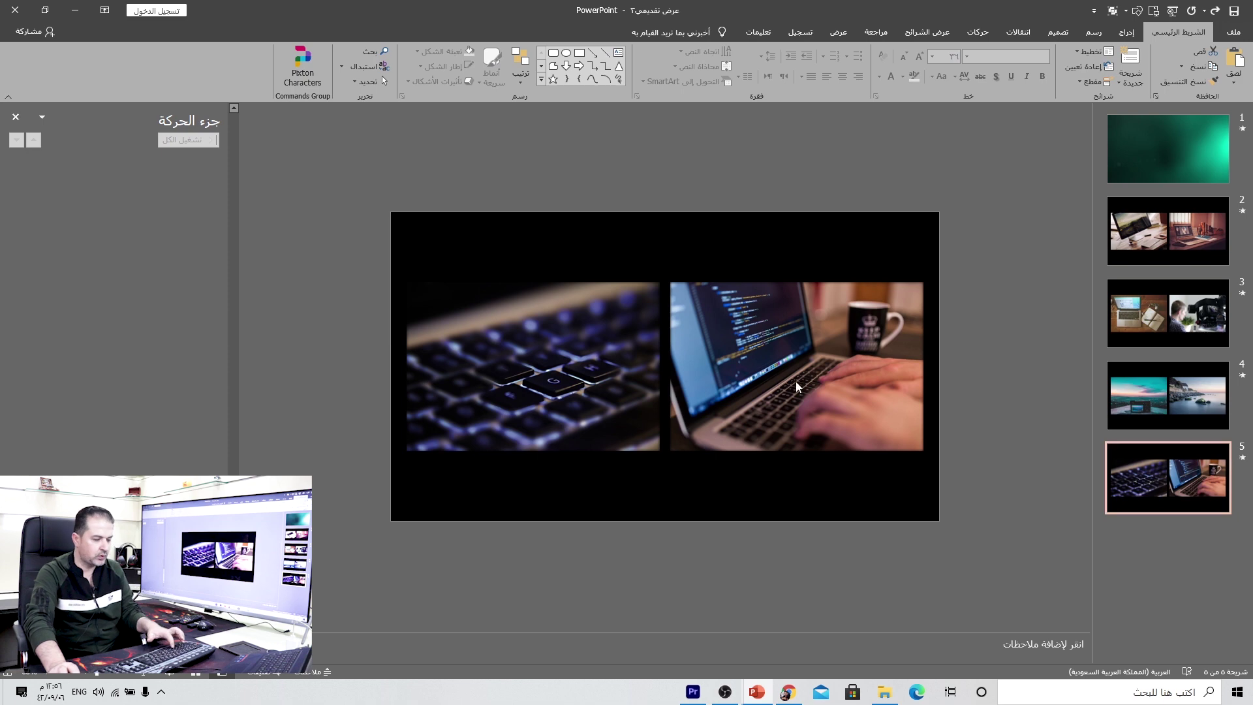
key(ctrl+v)
click(1150, 233)
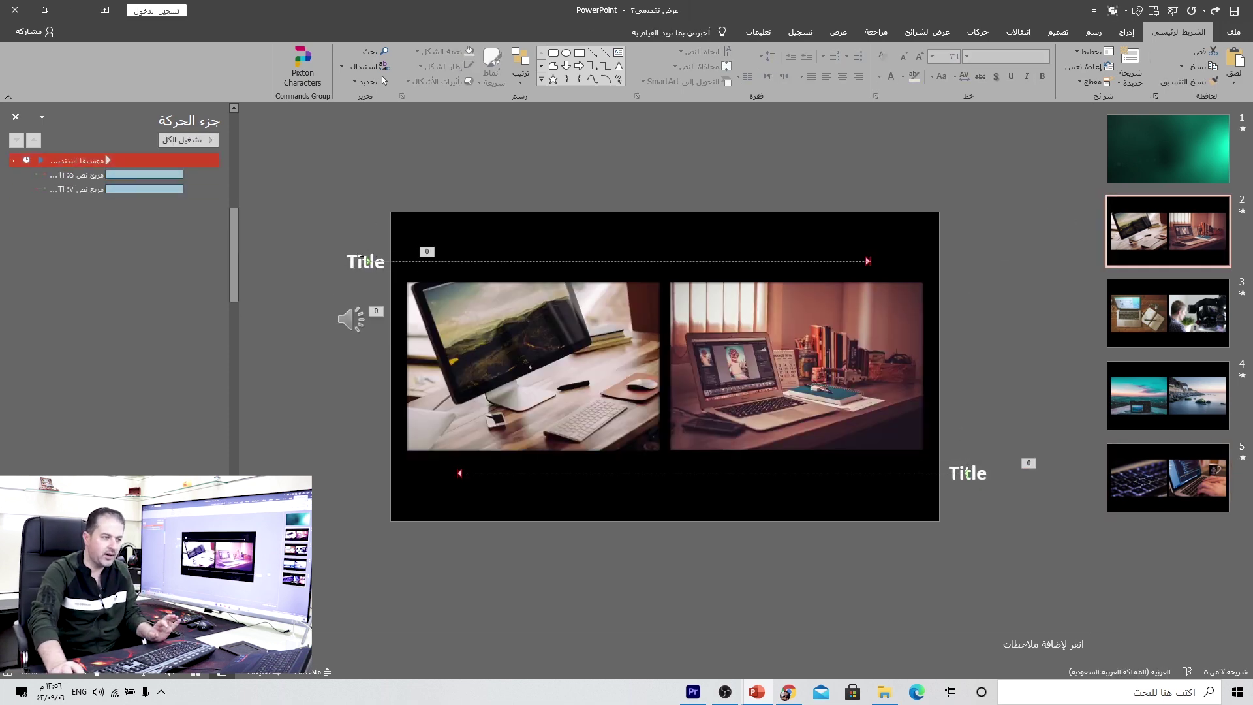
click(969, 475)
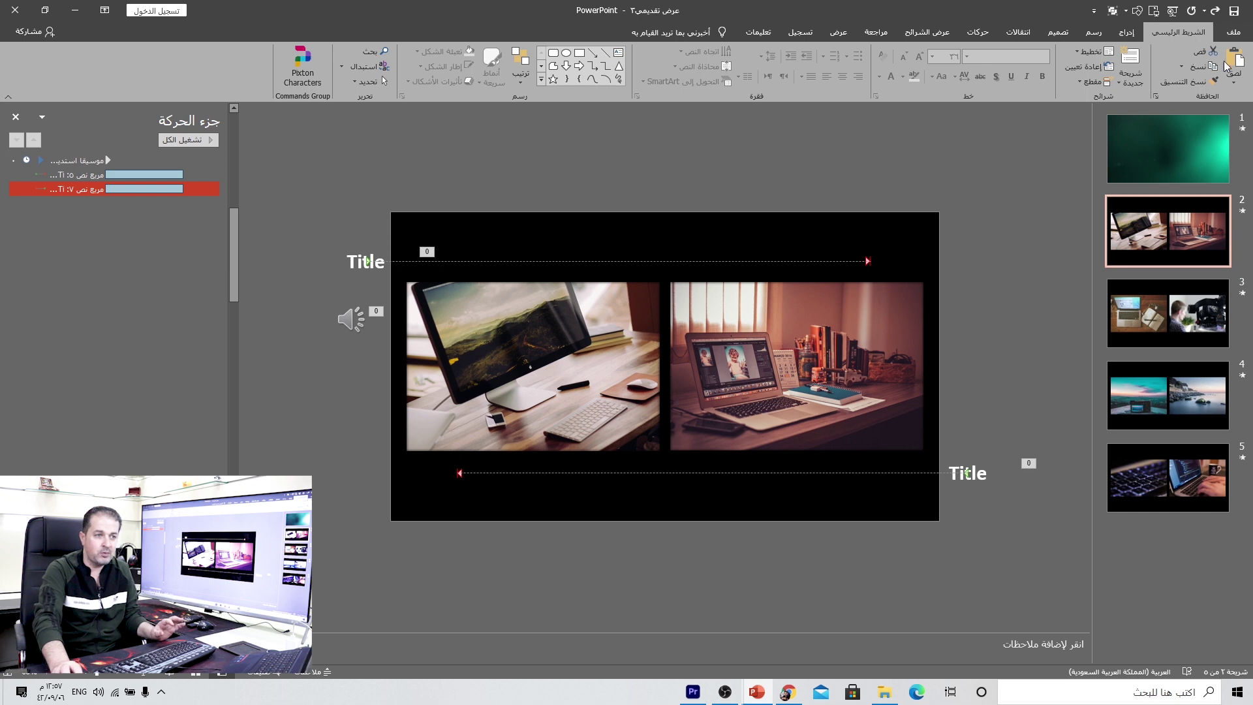
Export the presentation as a Full HD 1080p MP4 video to the Desktop
click(1233, 32)
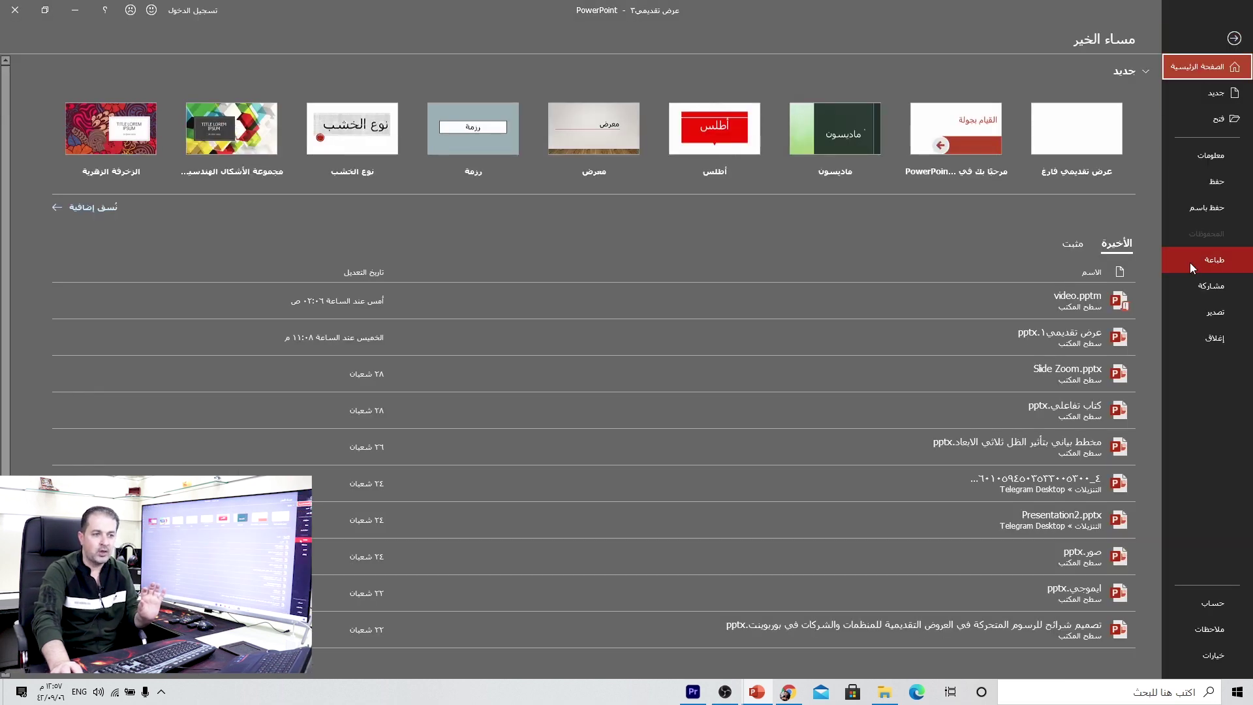
click(1200, 314)
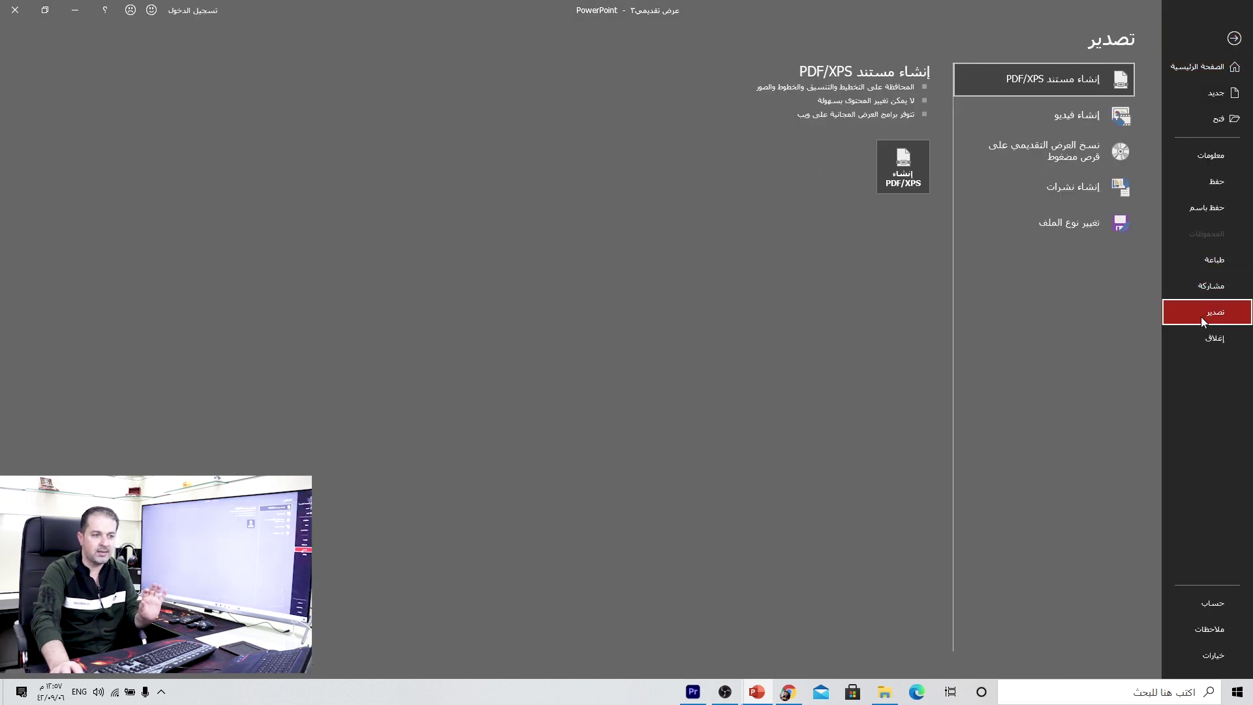
click(1078, 124)
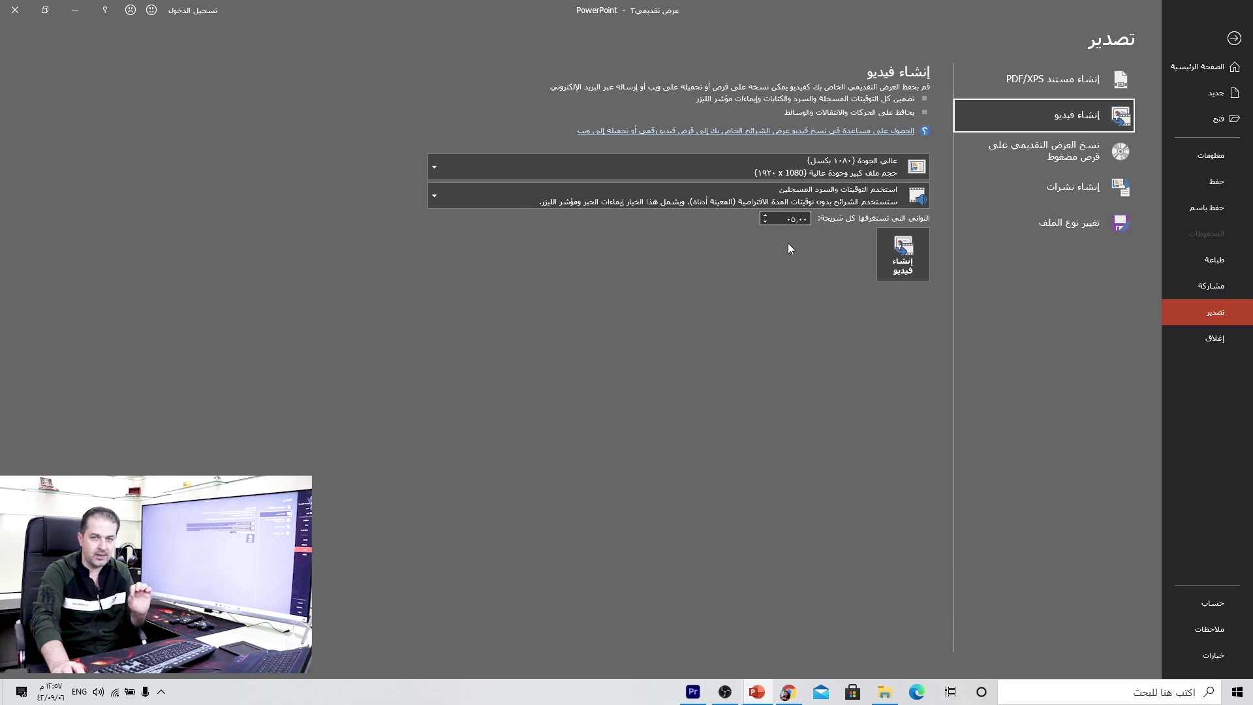
click(808, 170)
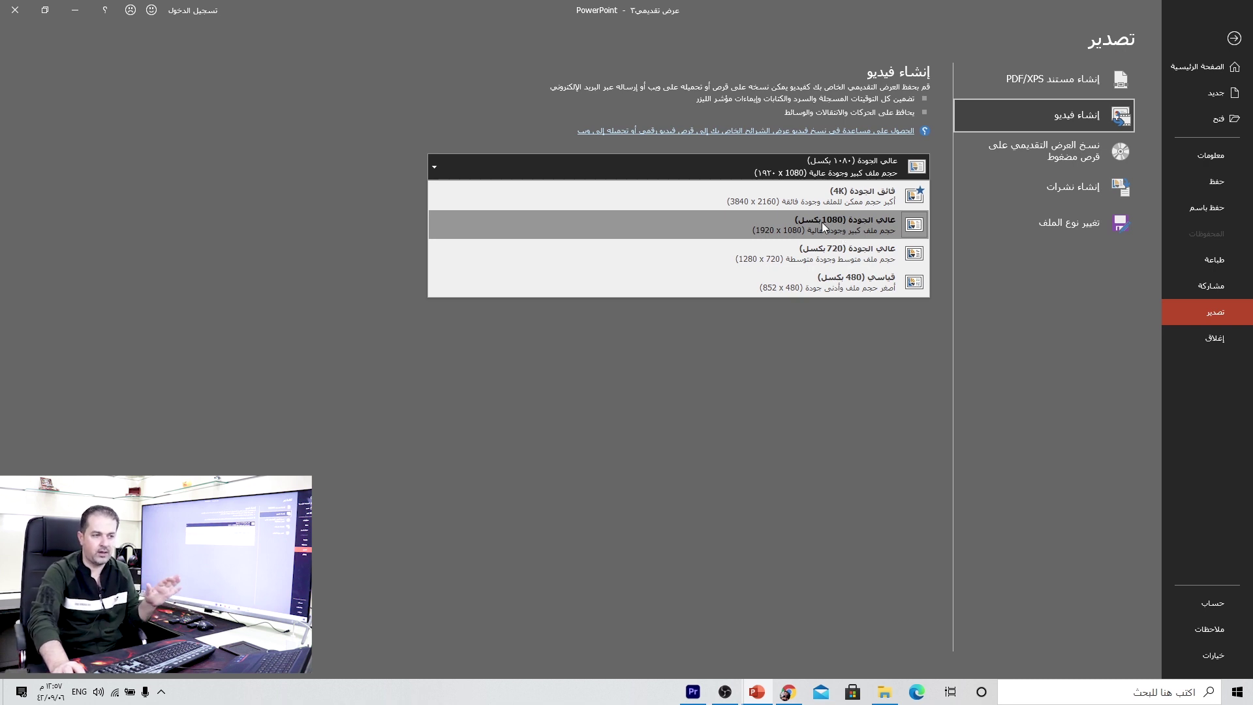
click(821, 222)
click(898, 281)
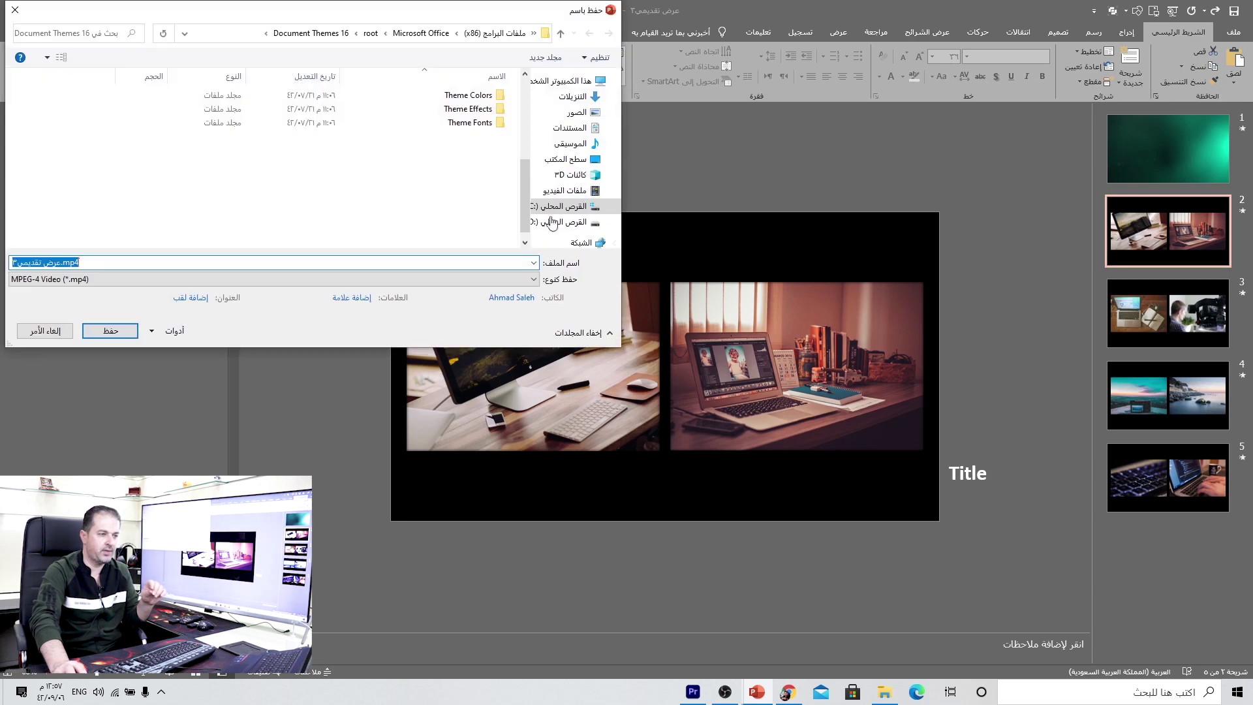
click(554, 161)
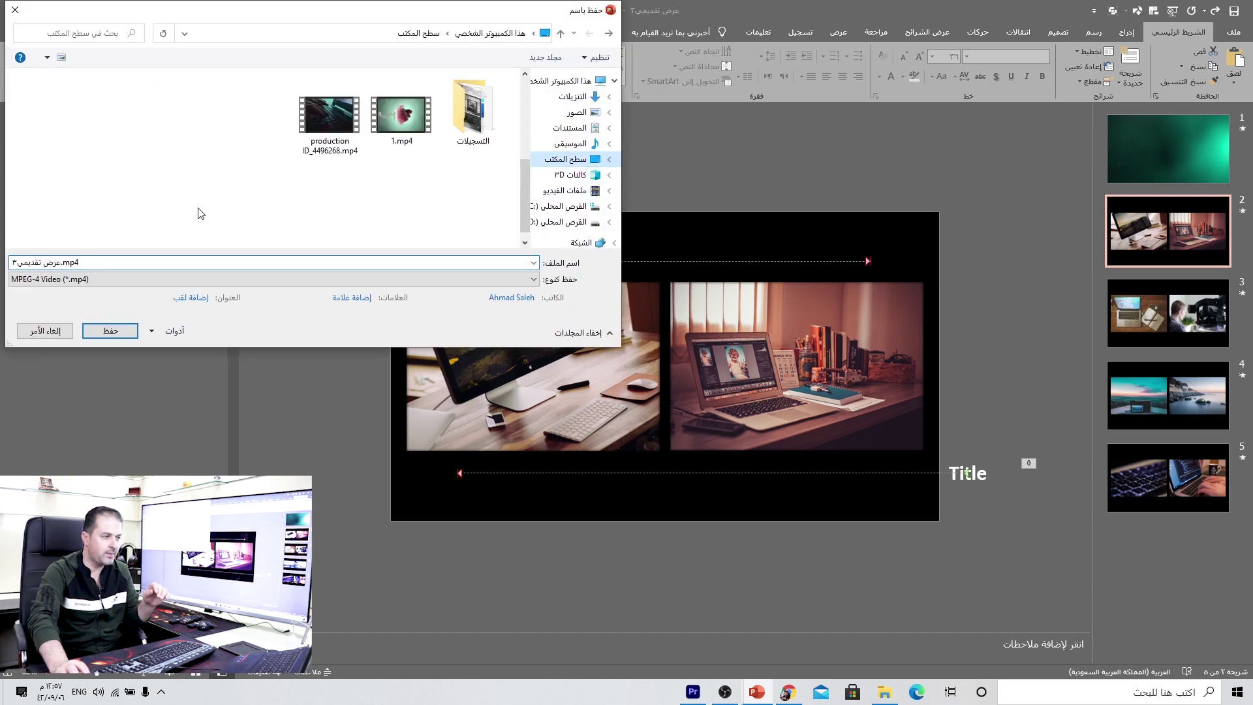
click(109, 331)
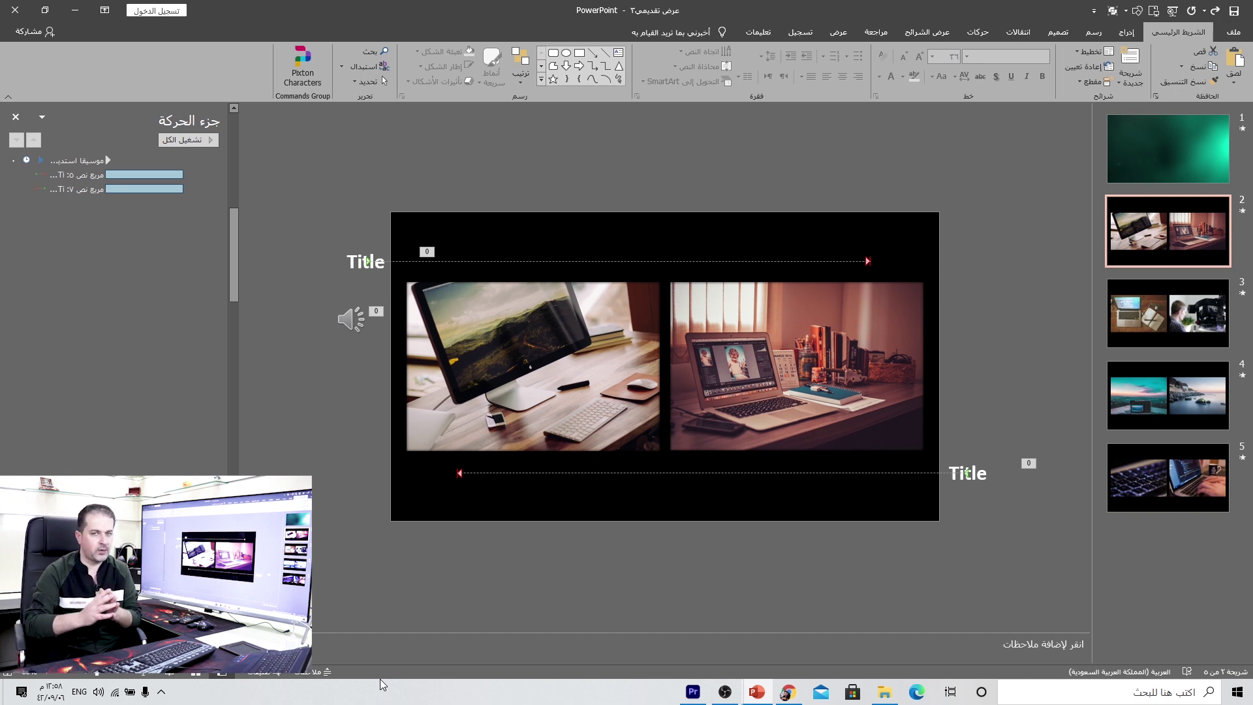
click(108, 160)
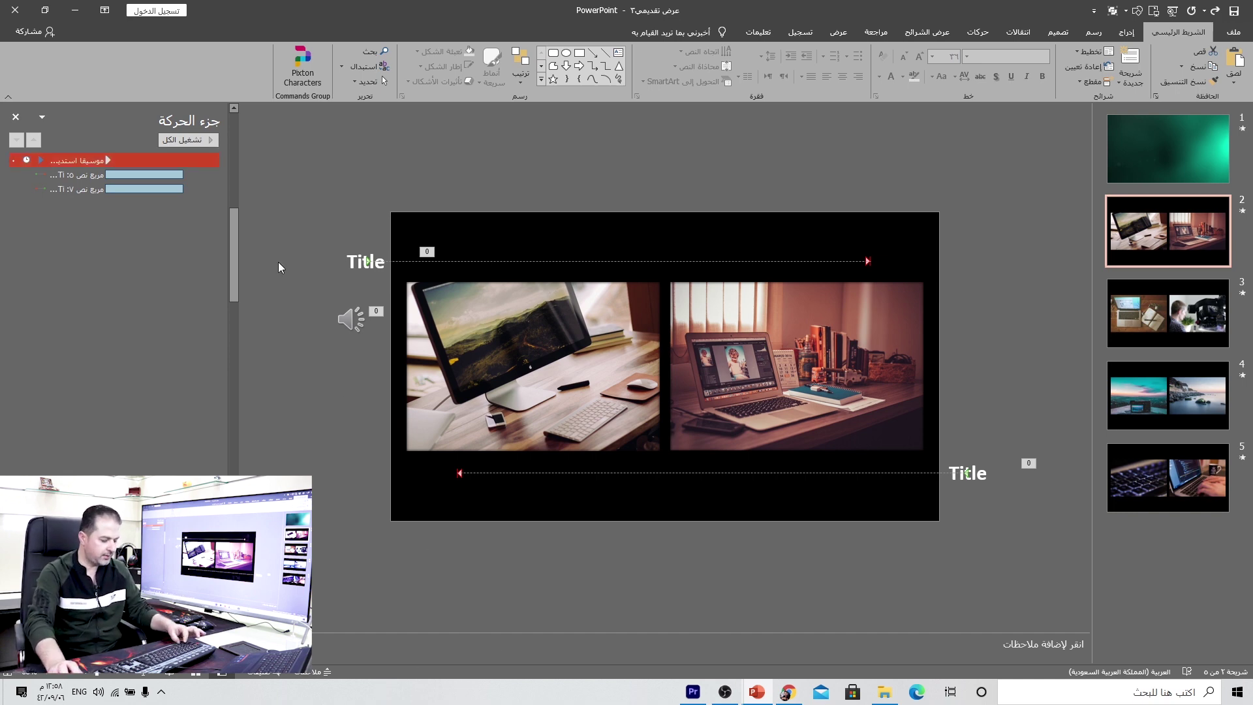
key(super+d)
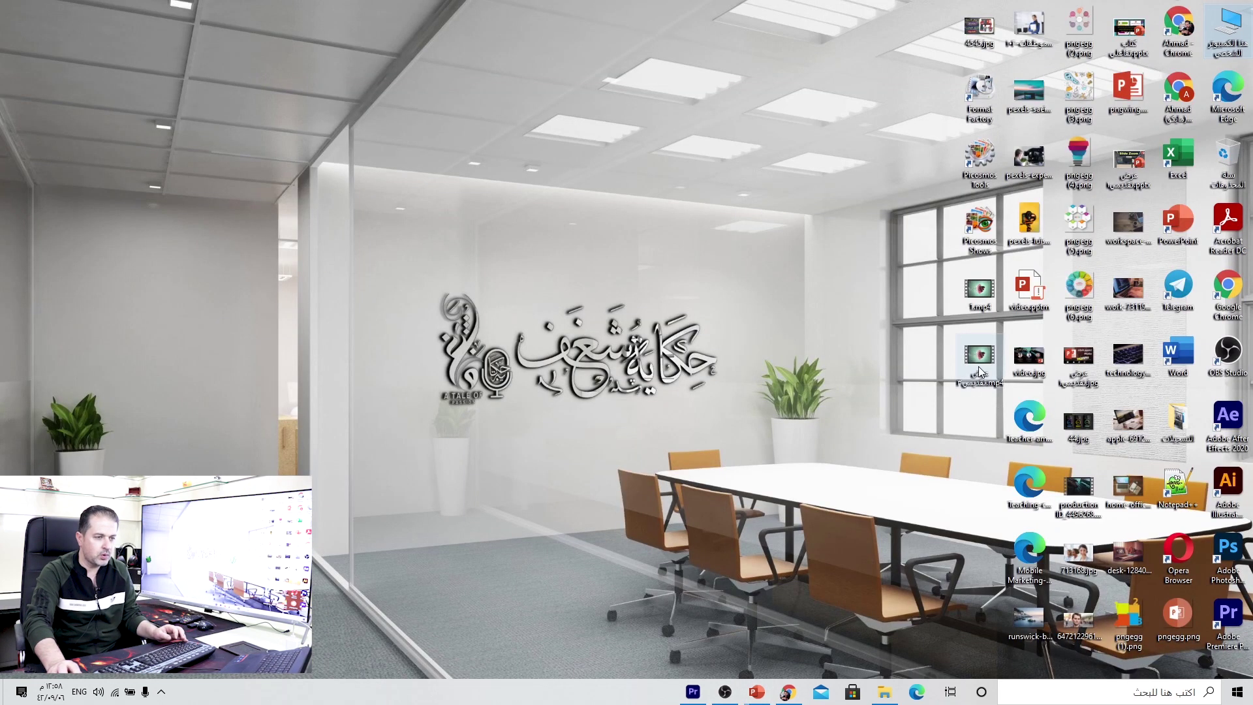
Open the exported MP4 from the desktop in Movies & TV and play it full screen
double_click(981, 357)
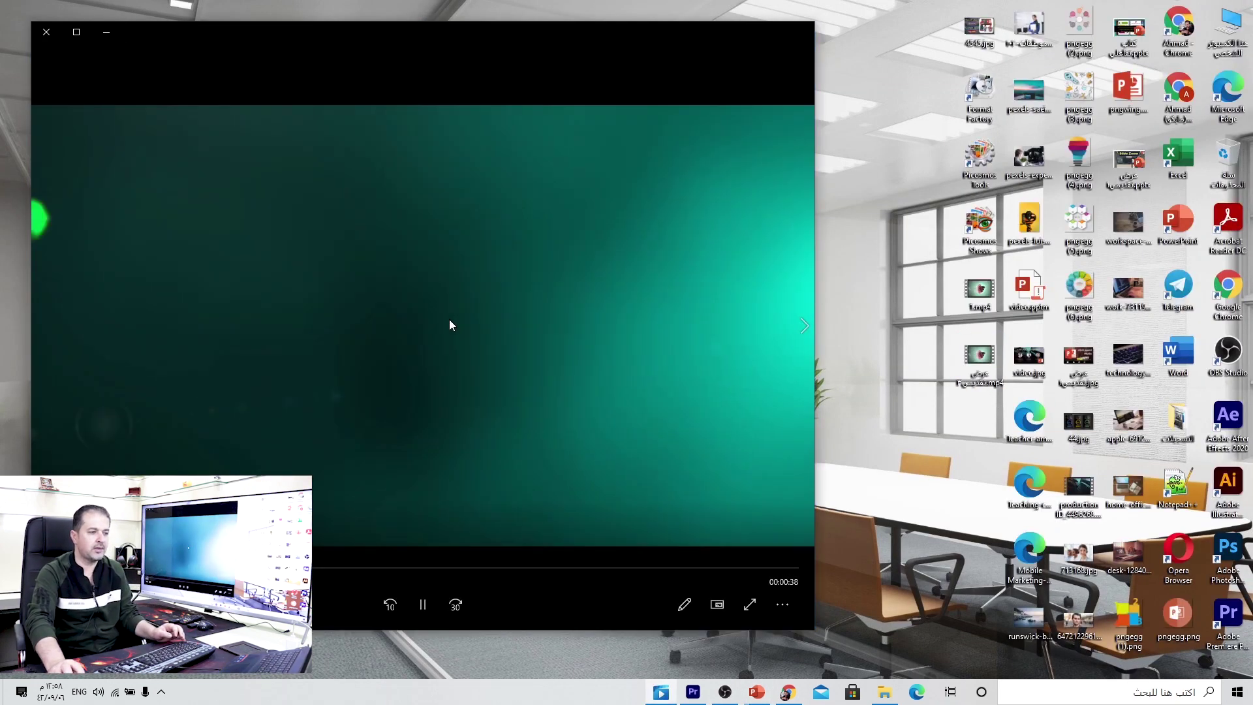
double_click(450, 320)
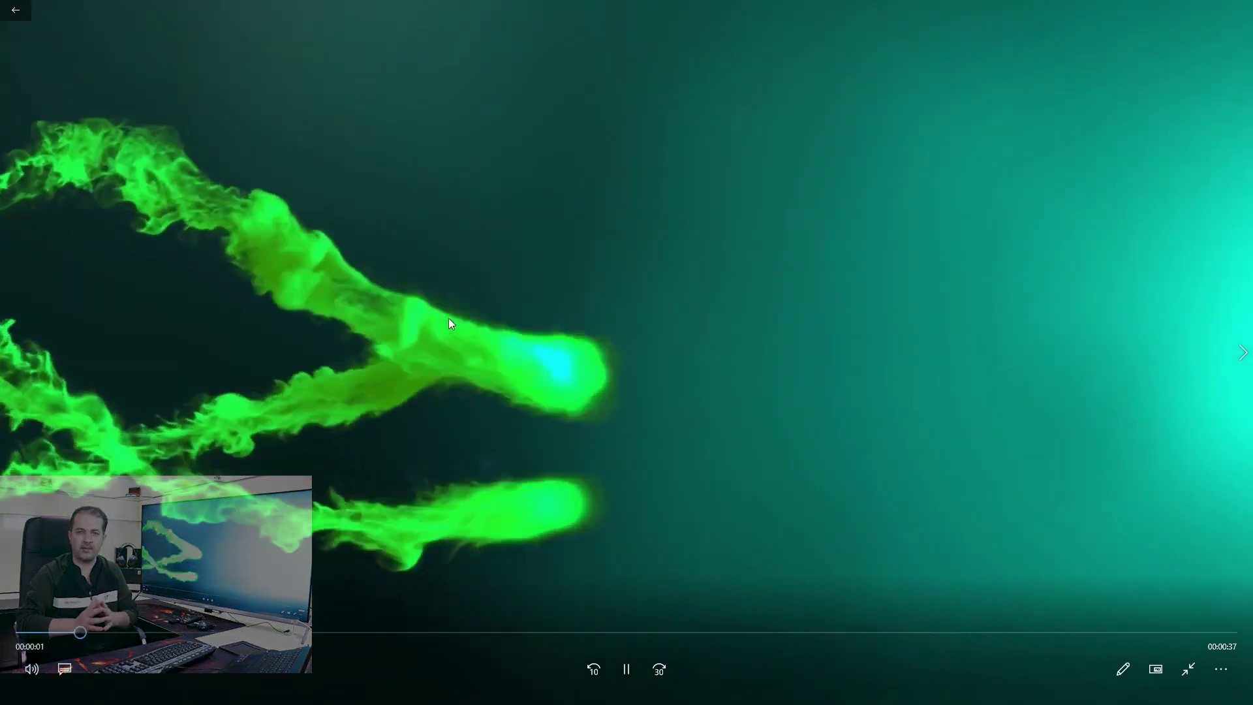